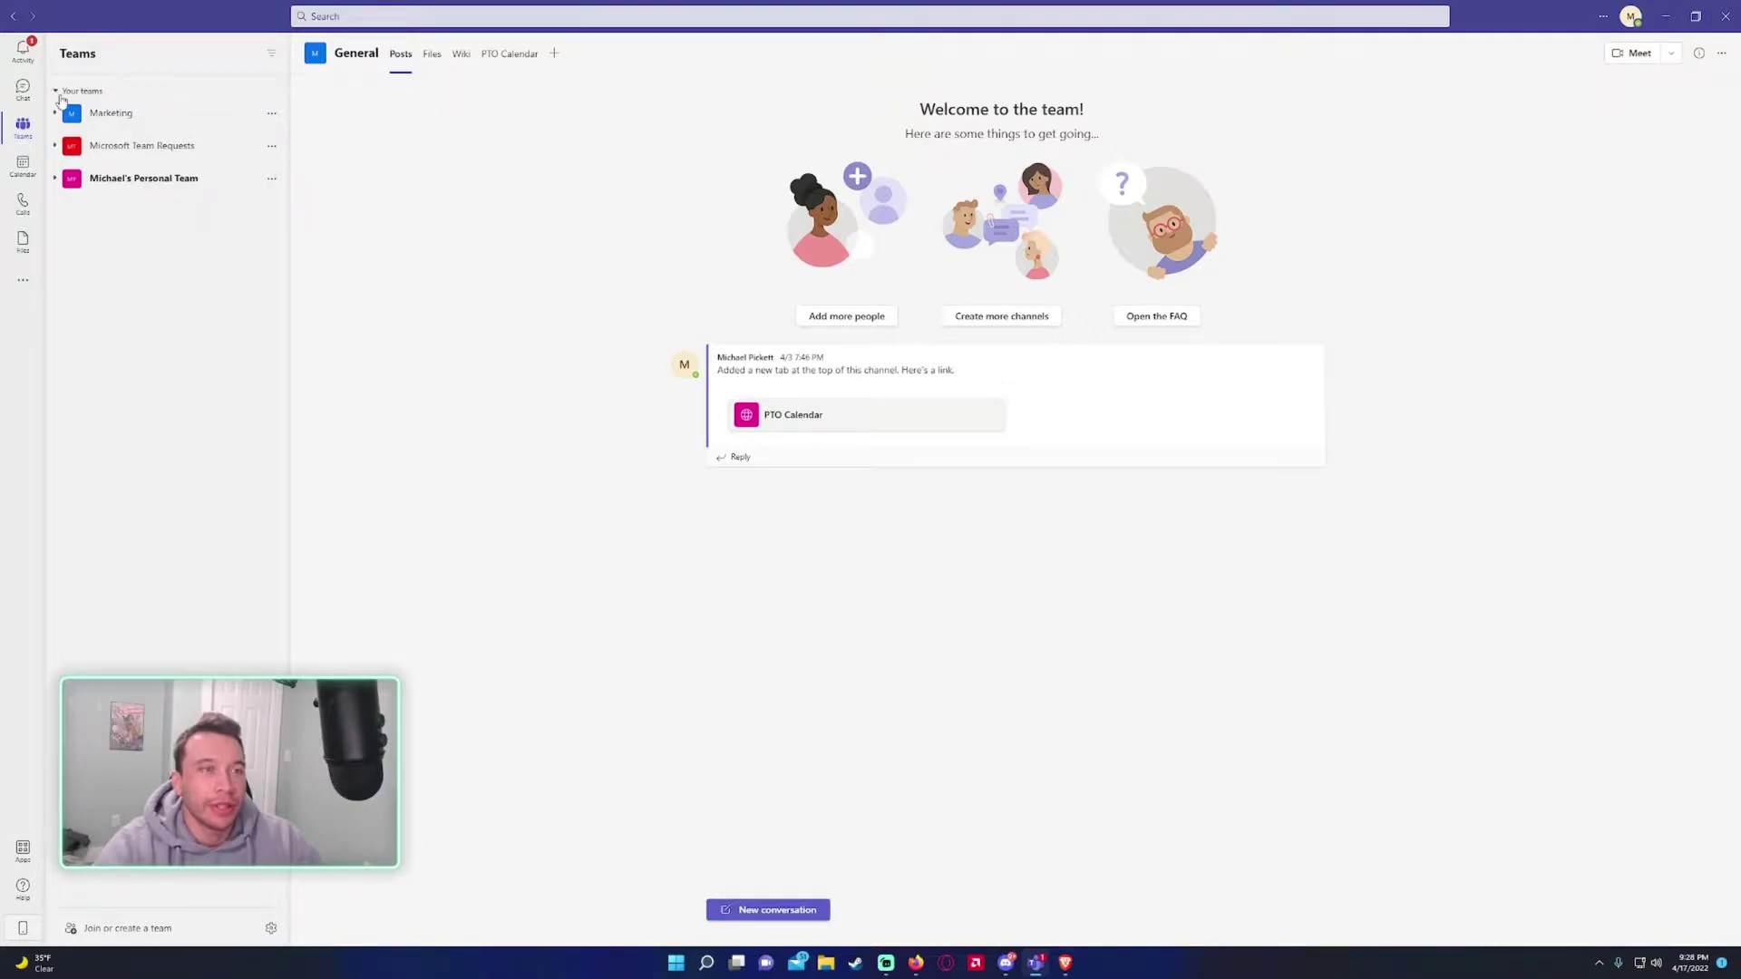
- Create a channel named "Planner" in the Marketing team with Standard privacy so everyone on the team has access
{"action": "left_click", "coordinate": [118, 122]}
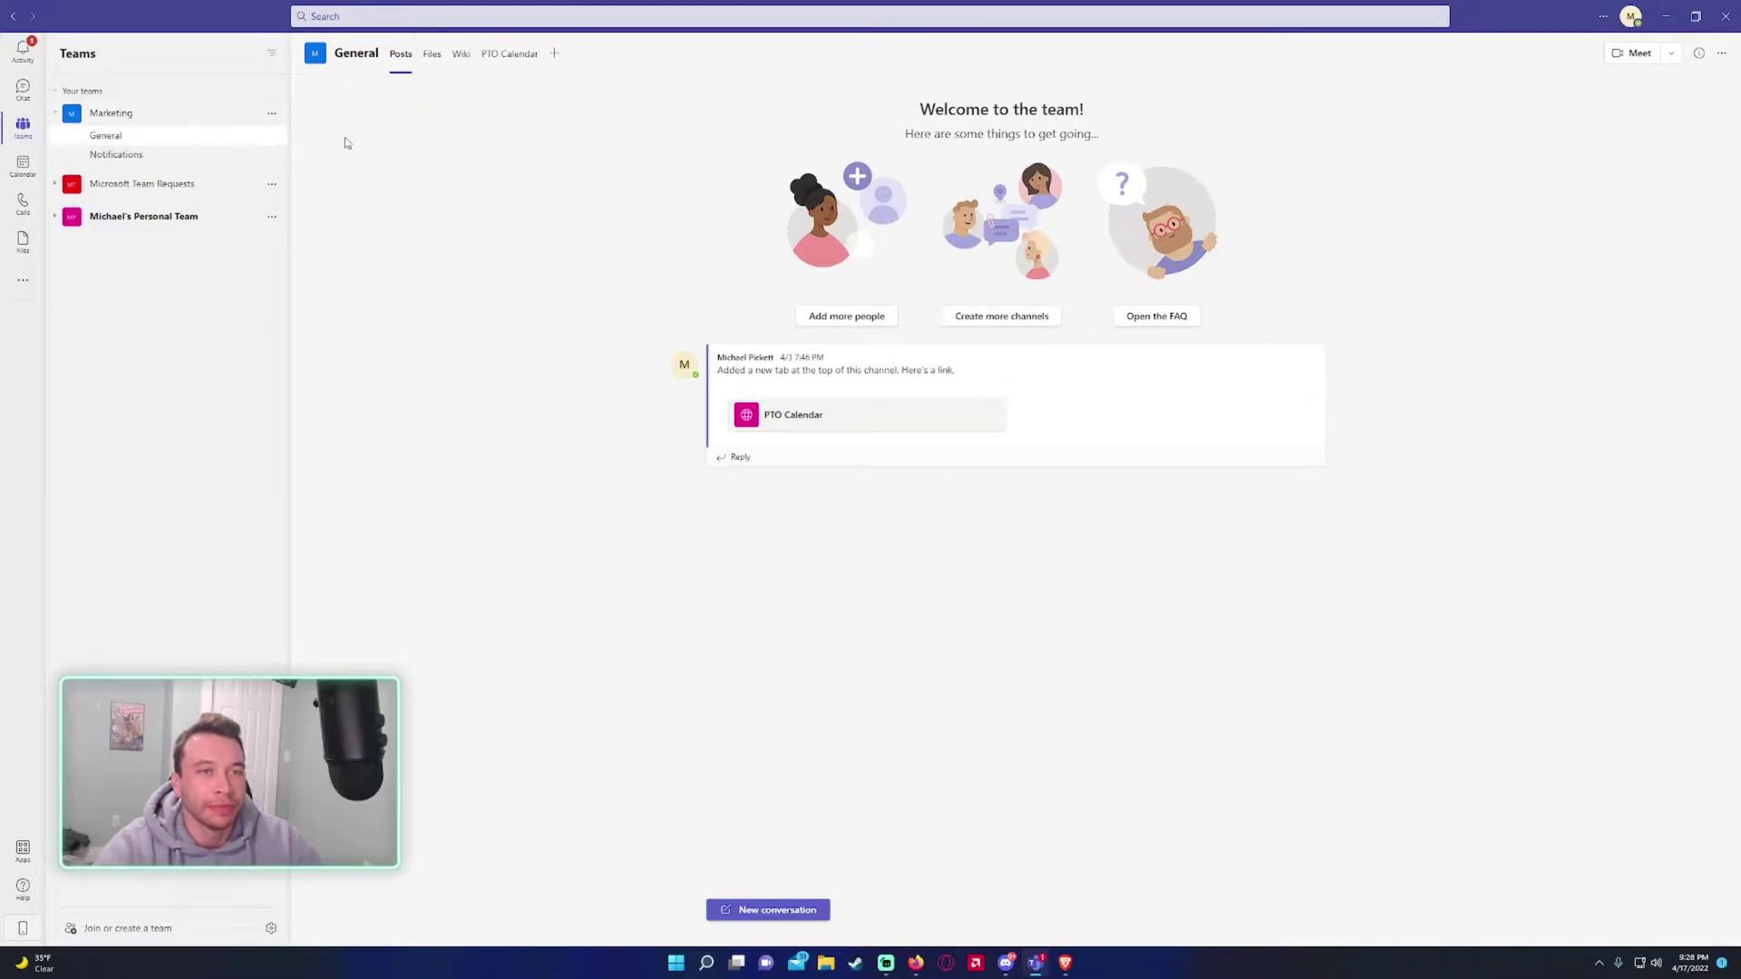
{"action": "left_click", "coordinate": [271, 114]}
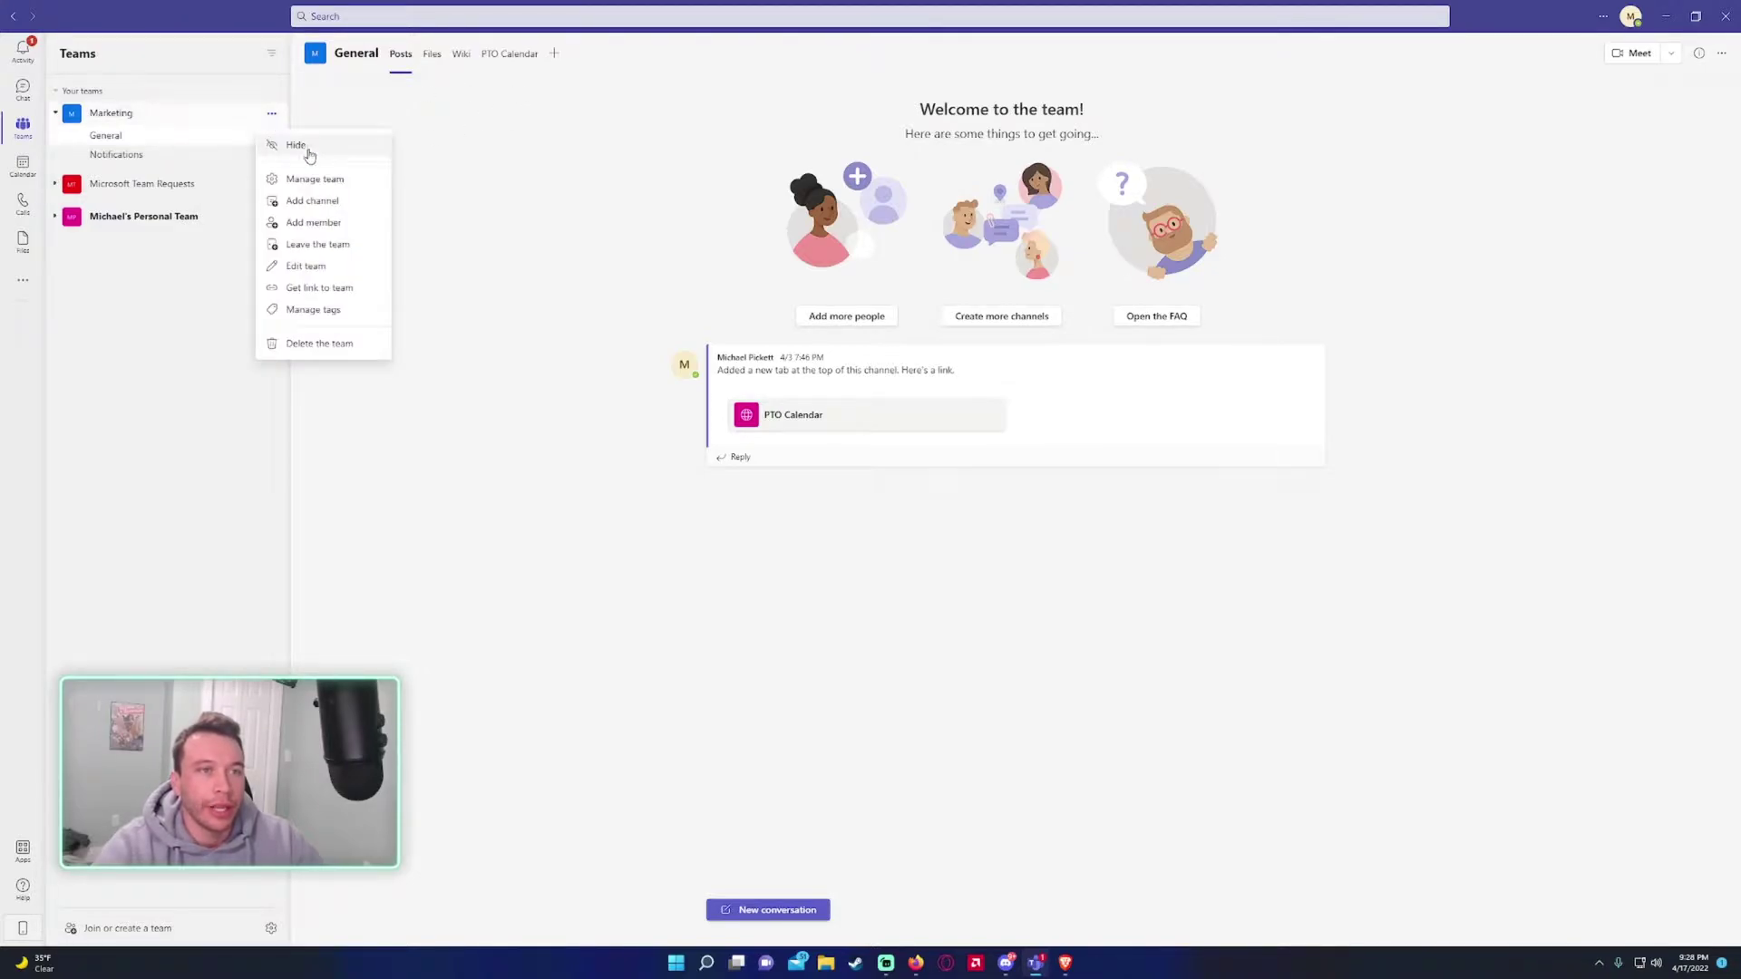
{"action": "left_click", "coordinate": [325, 206]}
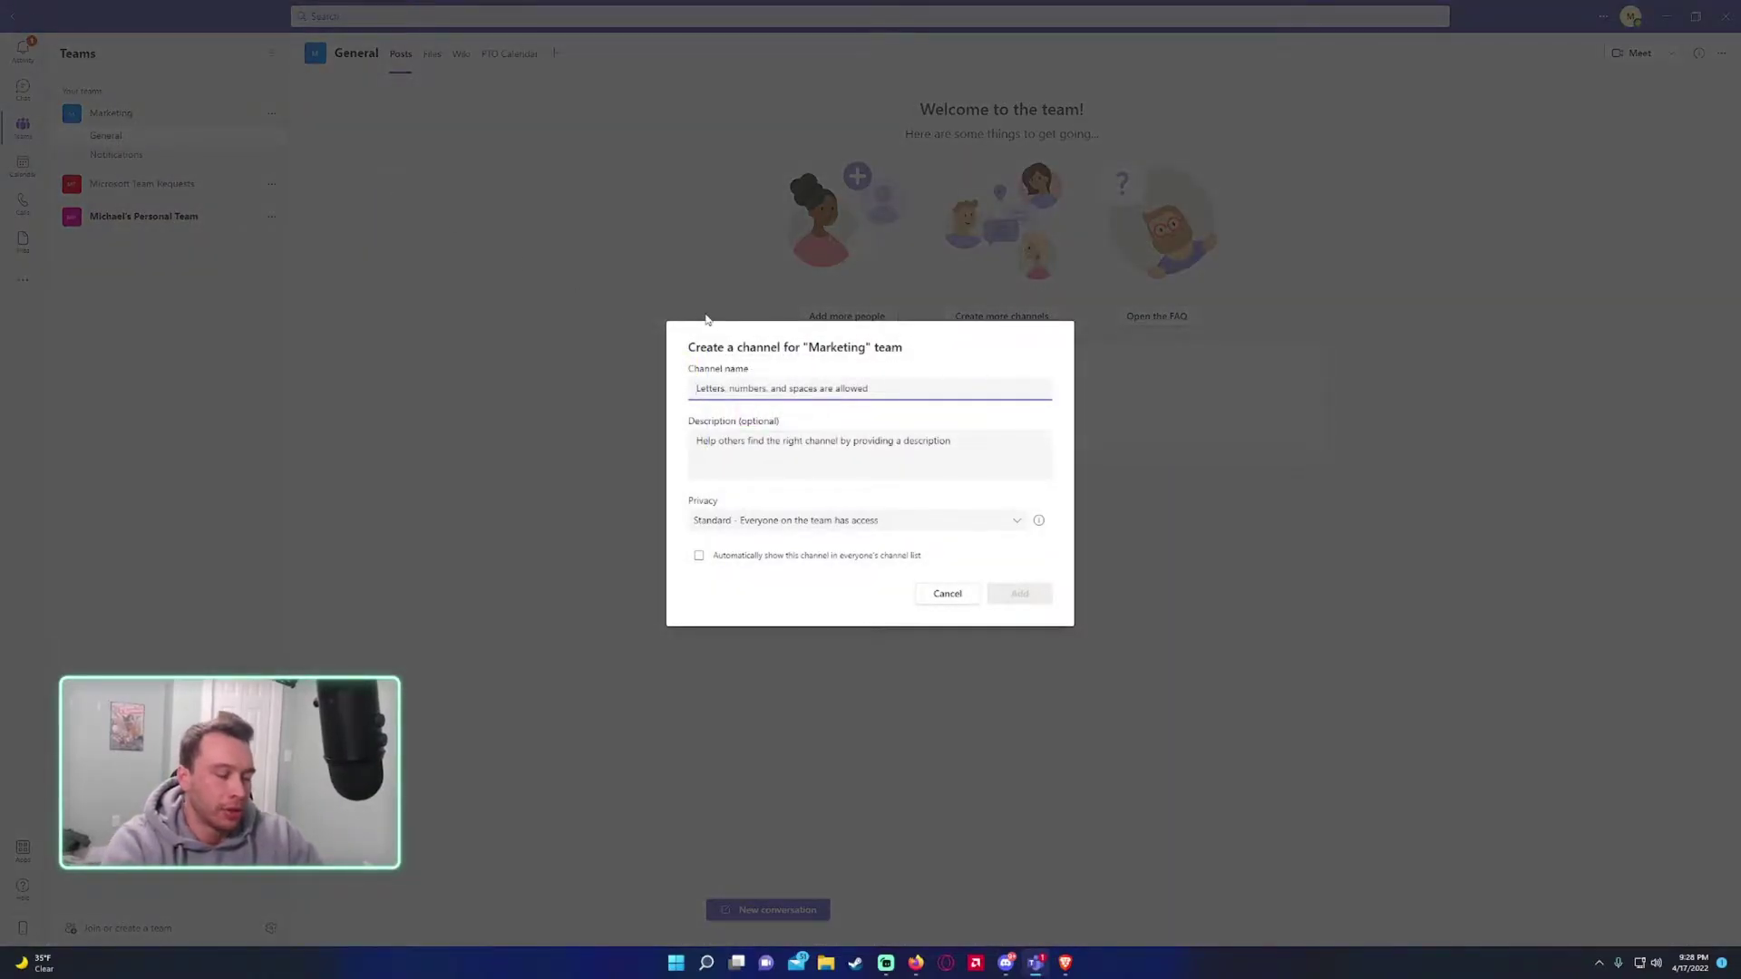
{"action": "type", "text": "Planner Channel"}
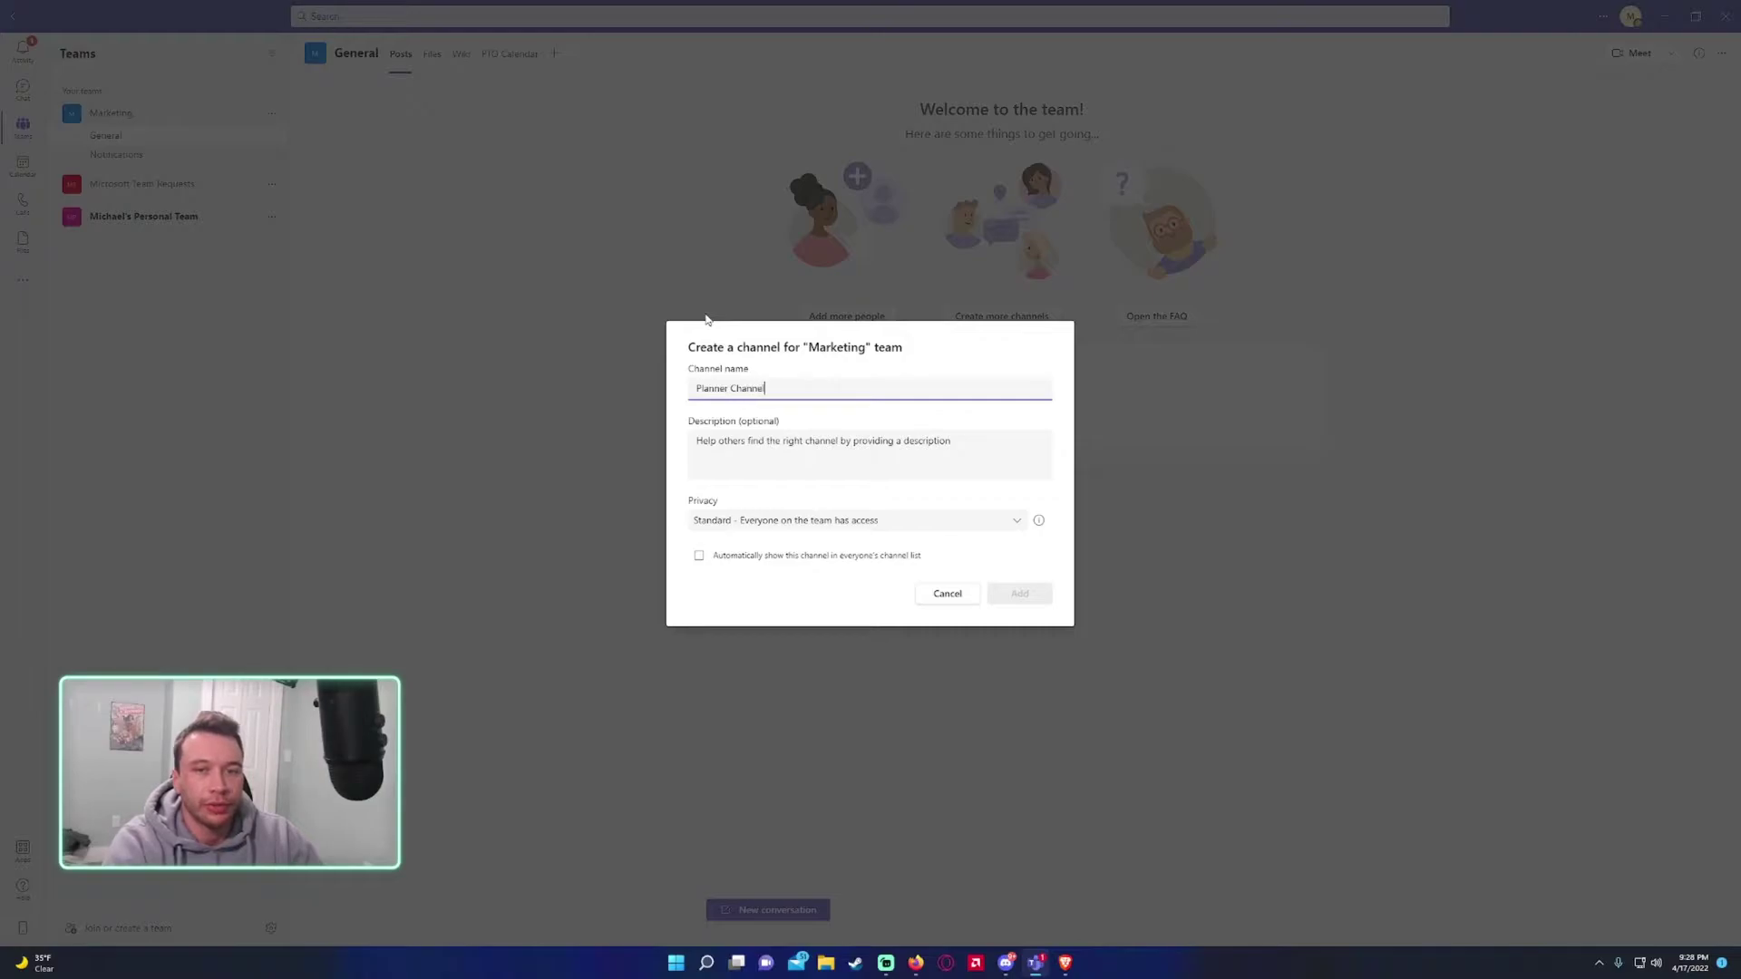
{"action": "key", "text": "ctrl+shift+Left"}
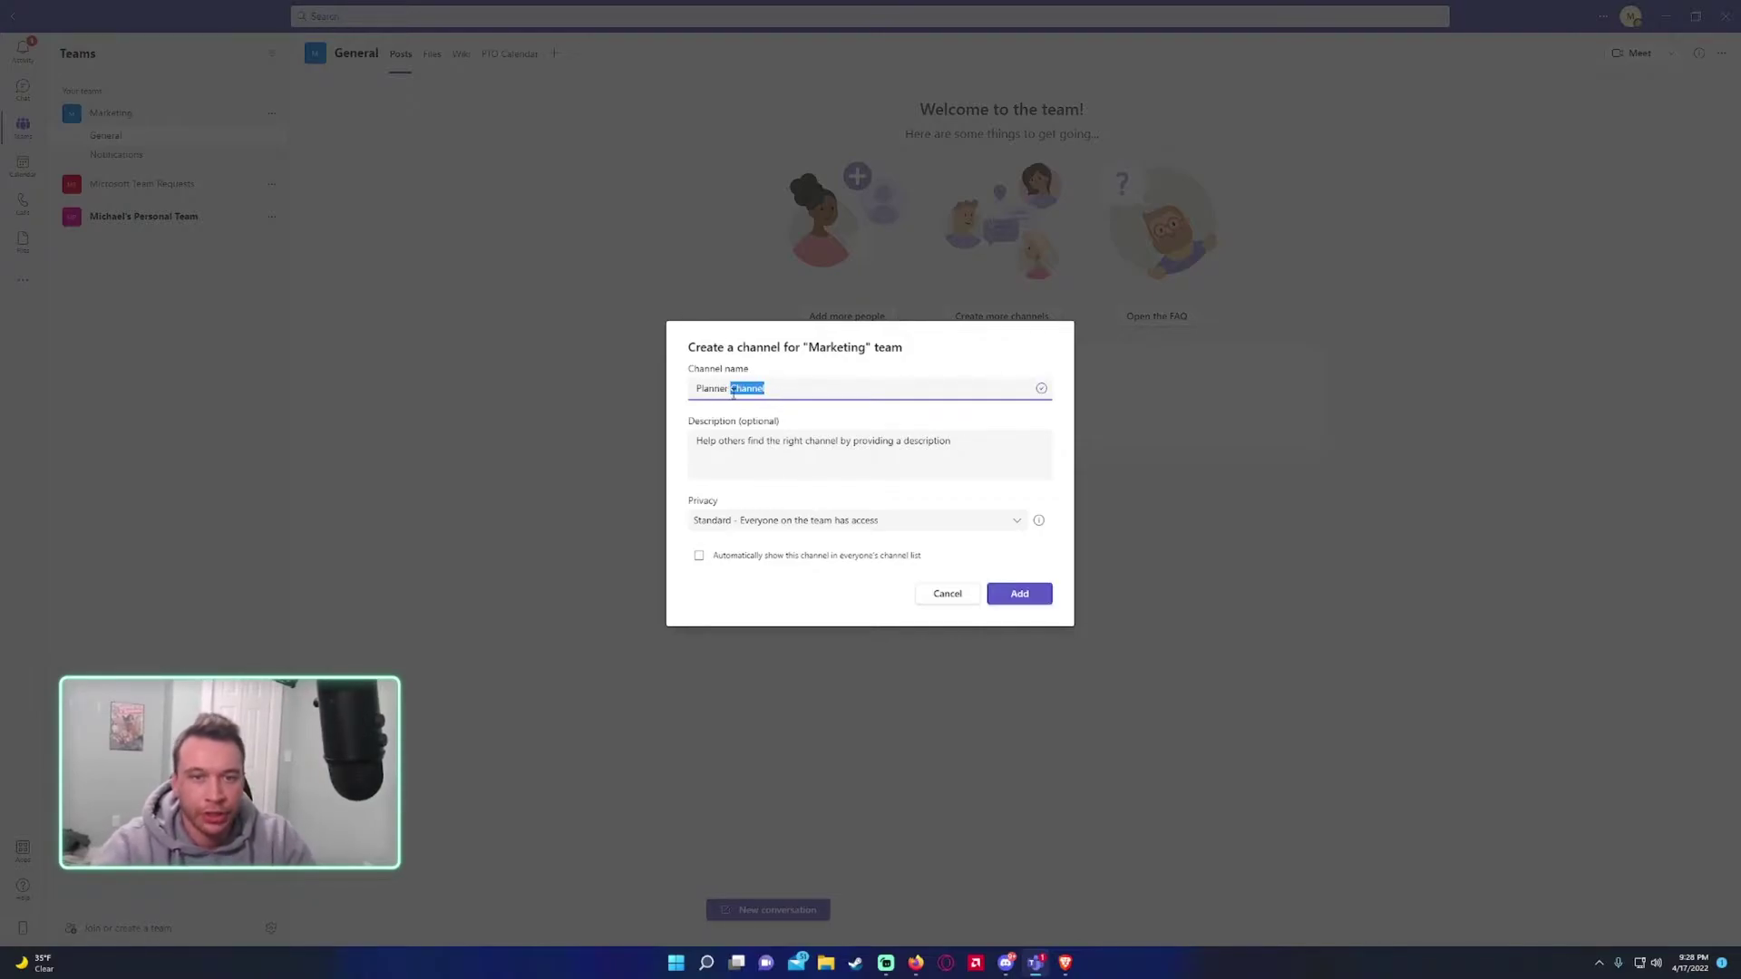
{"action": "key", "text": "BackSpace"}
{"action": "left_click", "coordinate": [785, 520]}
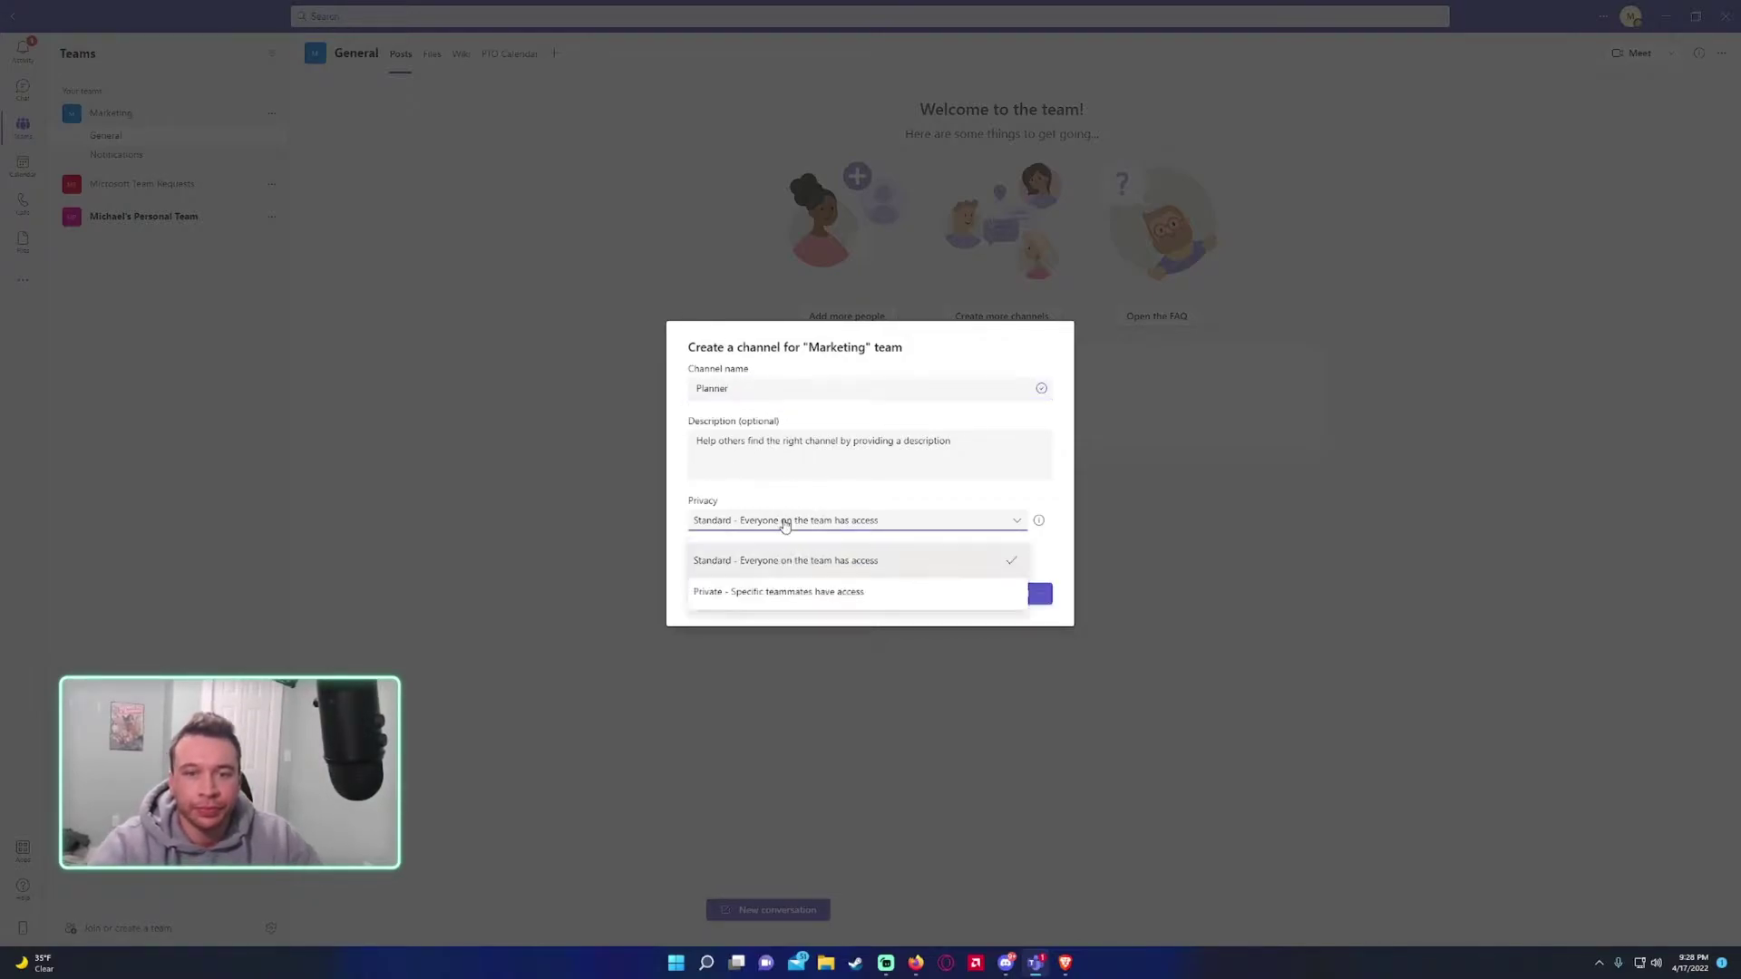
{"action": "left_click", "coordinate": [900, 558]}
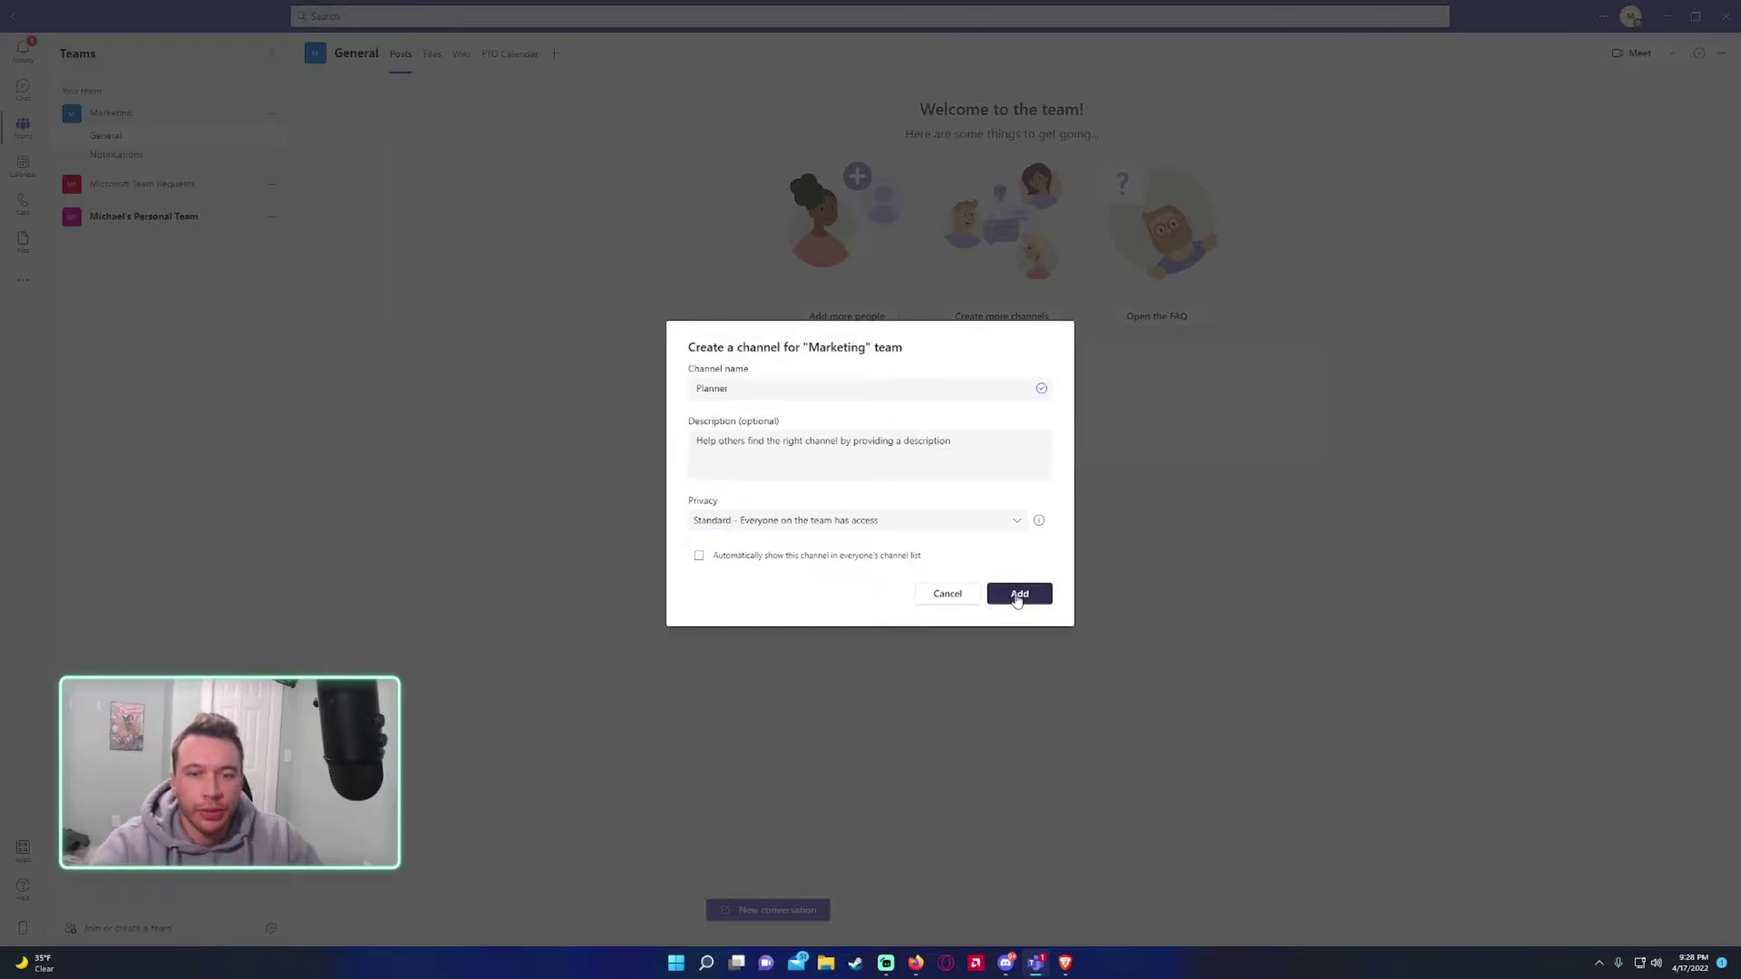
{"action": "left_click", "coordinate": [884, 557]}
{"action": "left_click", "coordinate": [1006, 597]}
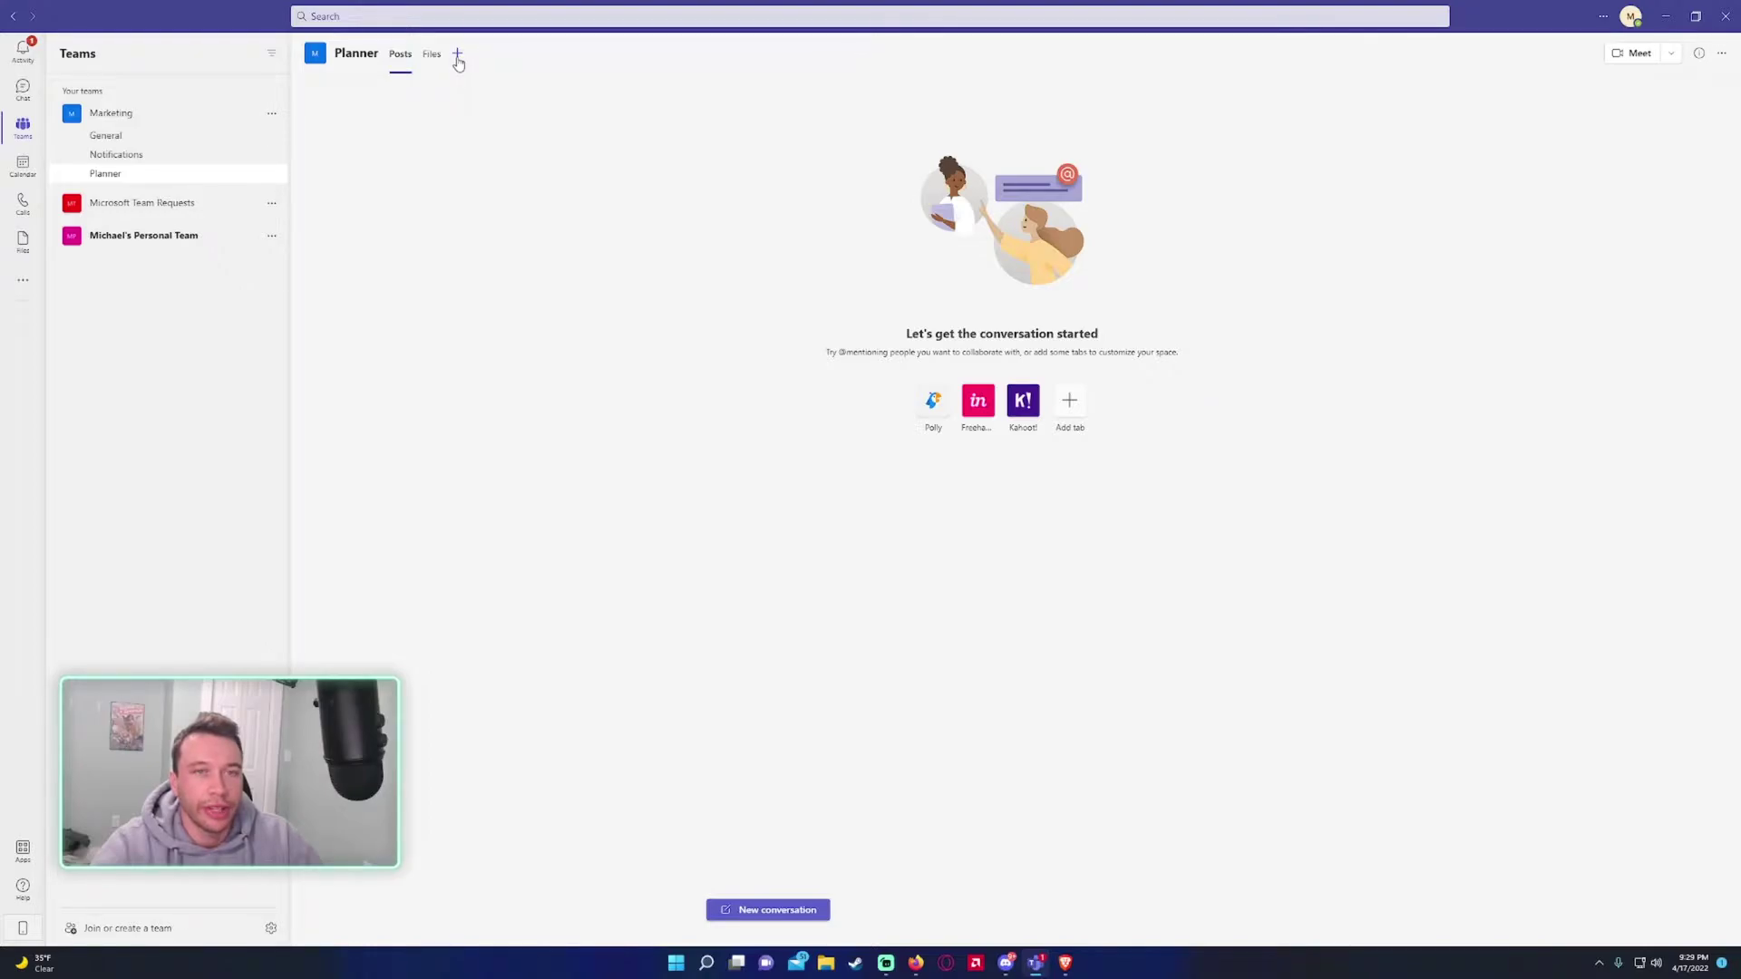
- Add a Tasks by Planner and To Do tab to the Planner channel, creating a new plan named "Marketing Planner"
{"action": "left_click", "coordinate": [457, 56]}
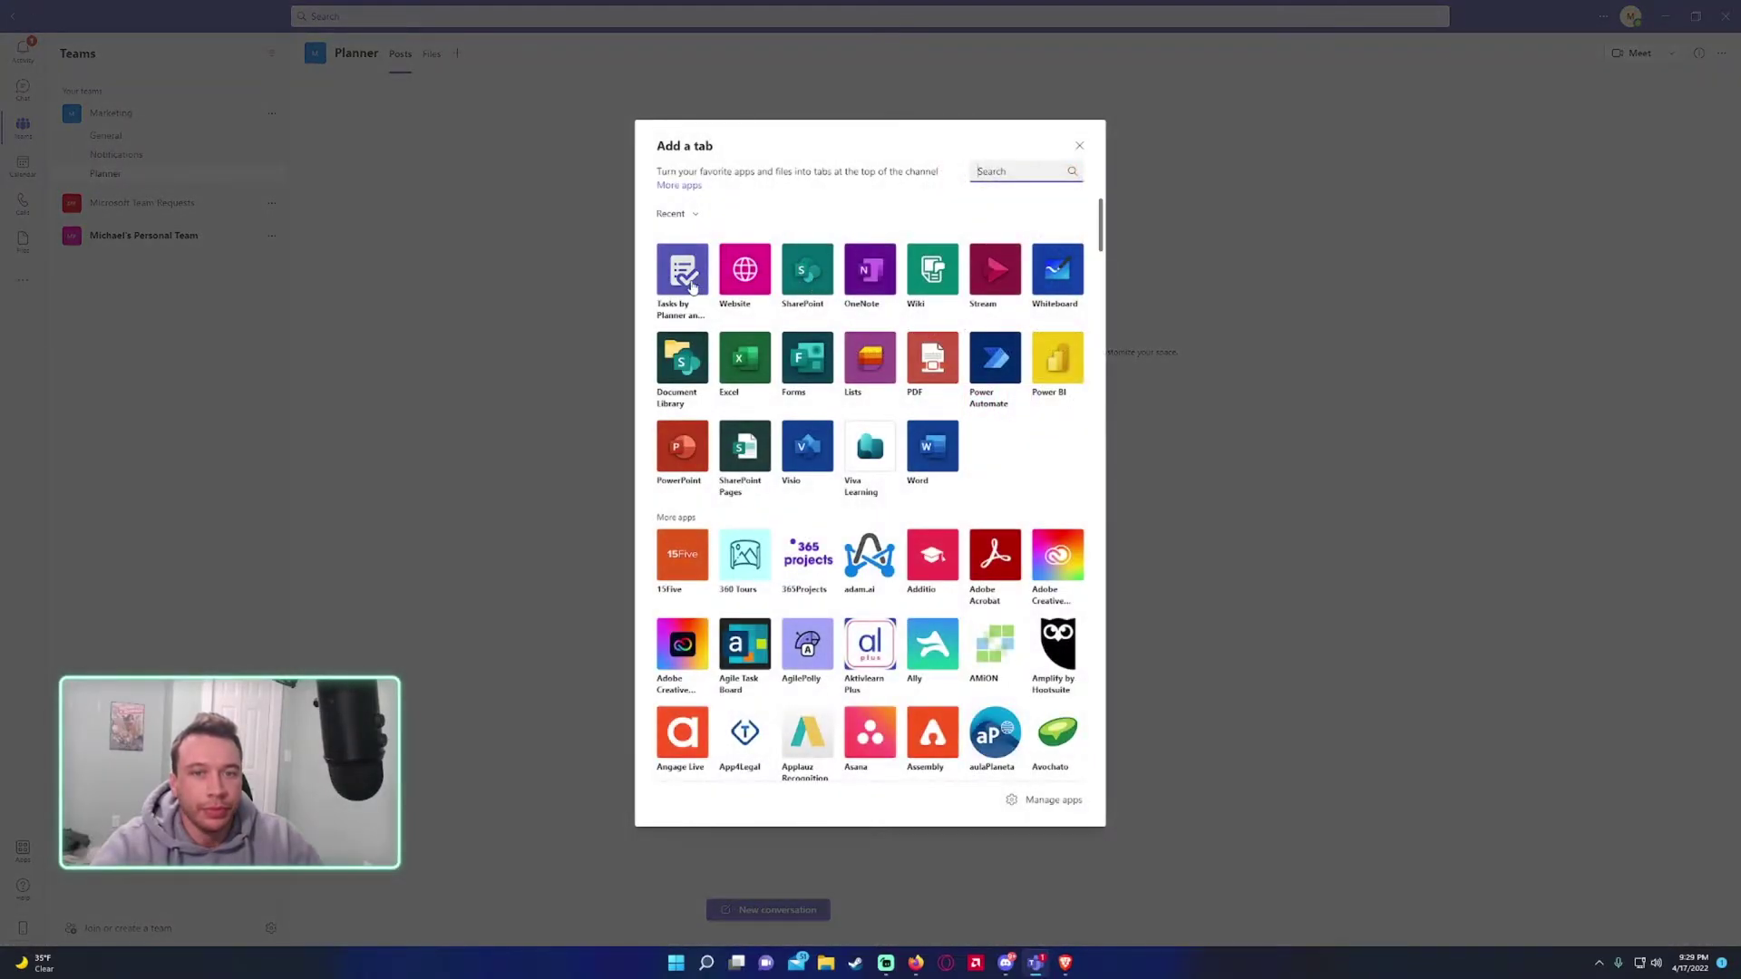
{"action": "type", "text": "task"}
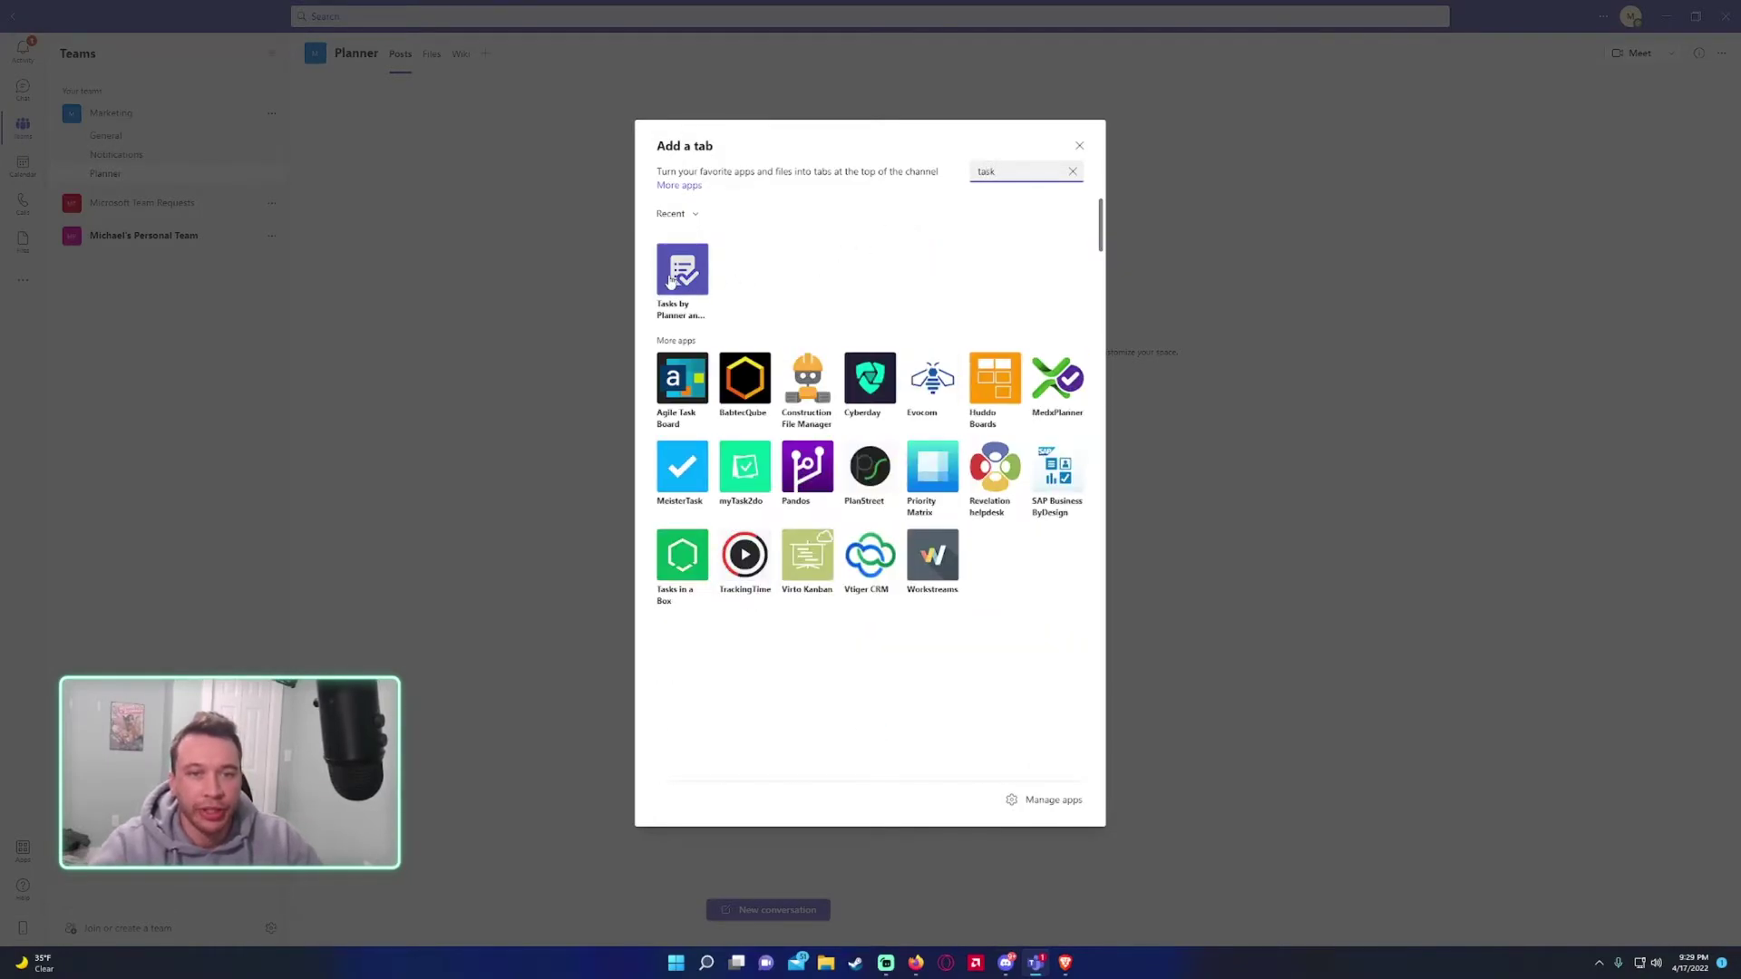
{"action": "left_click", "coordinate": [680, 279]}
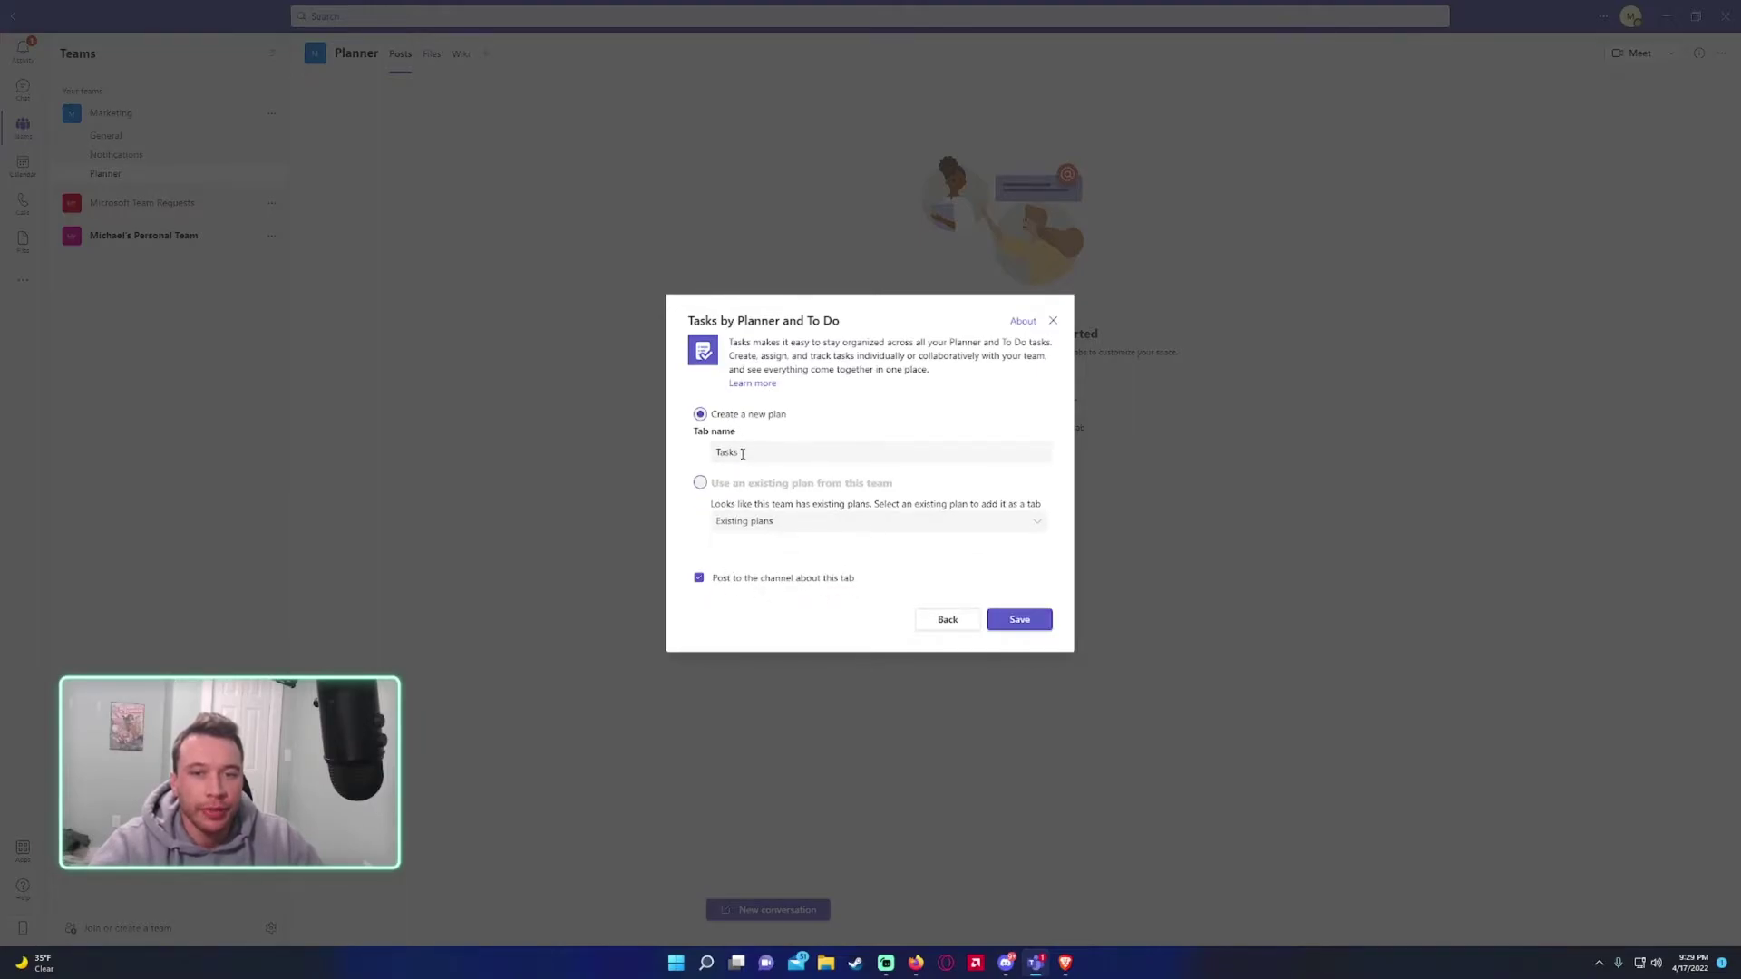
{"action": "double_click", "coordinate": [714, 453]}
{"action": "type", "text": "Marketing Planner"}
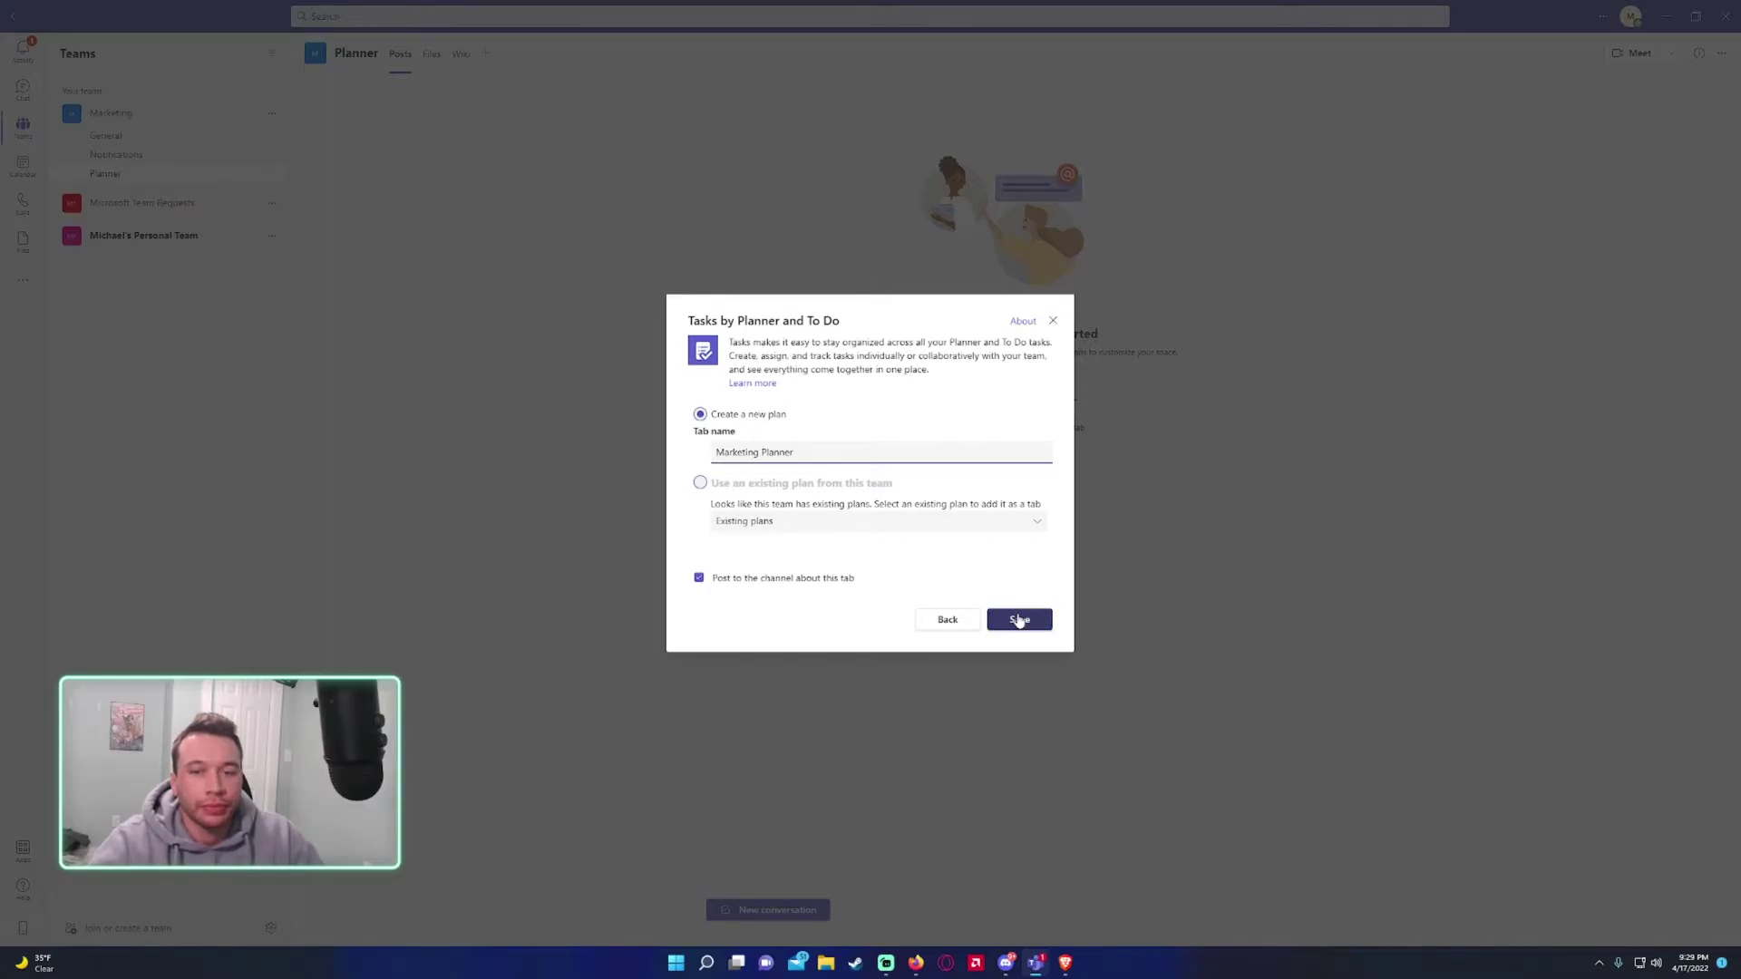
{"action": "left_click", "coordinate": [1020, 616]}
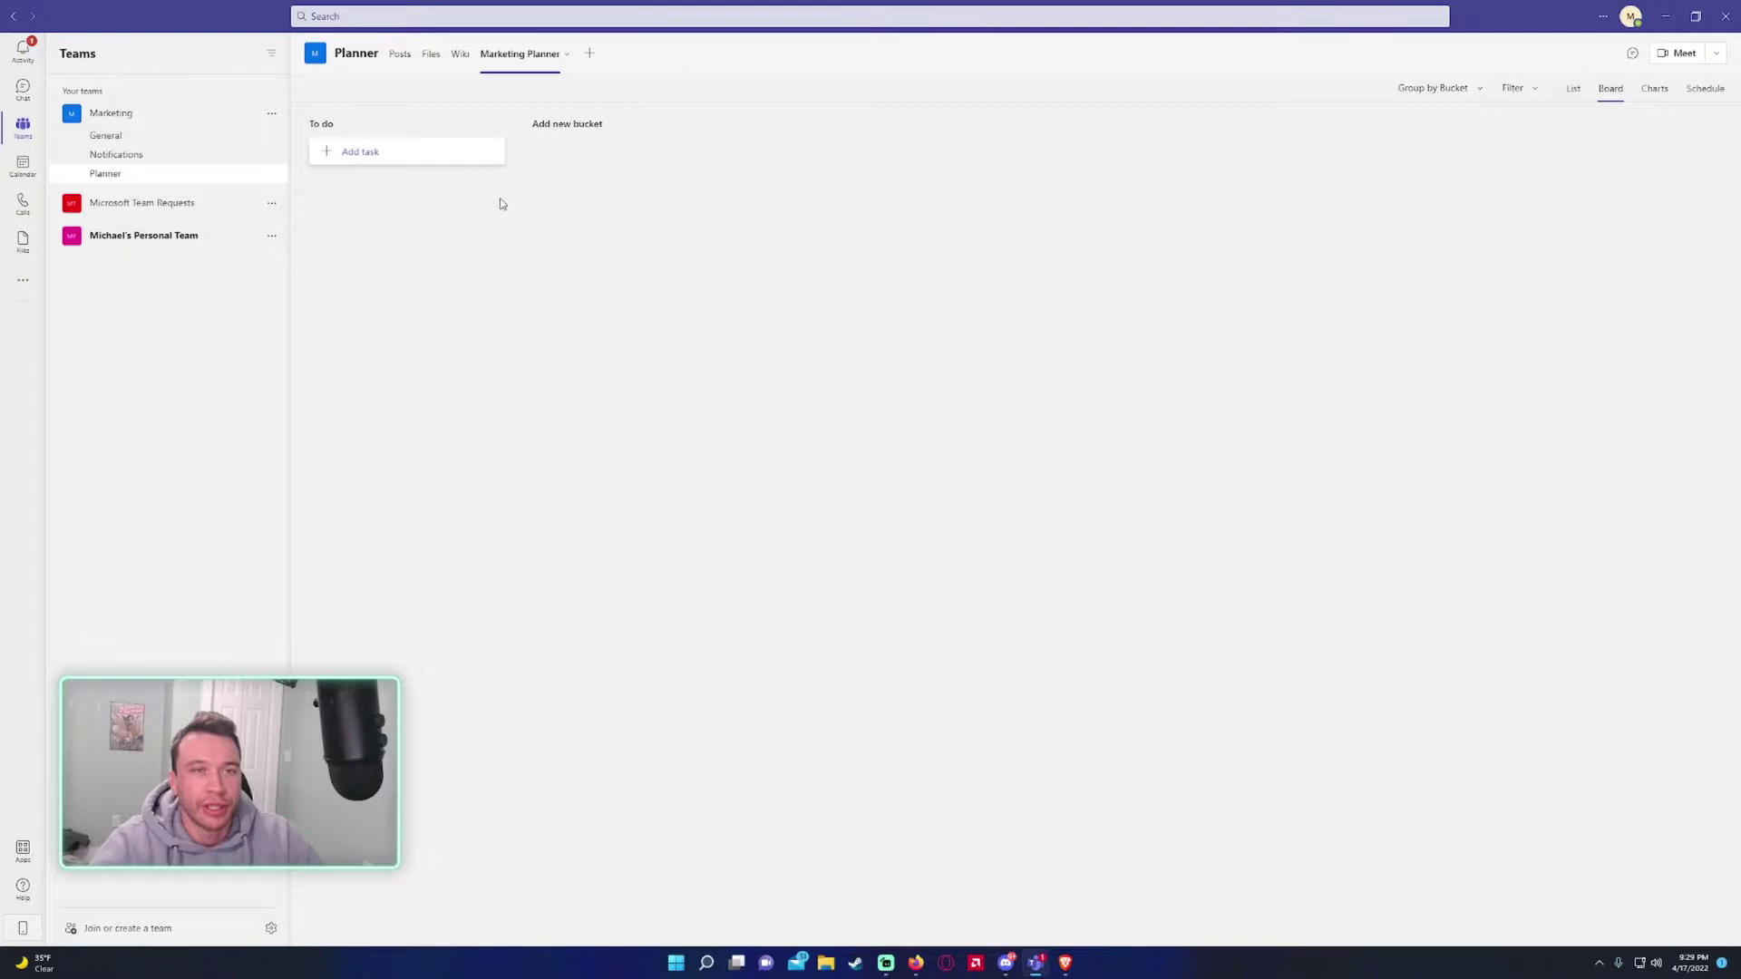
- Start a task in the To do bucket named "Need to Complete Flyers" with a due date of 04/21
{"action": "left_click", "coordinate": [393, 156]}
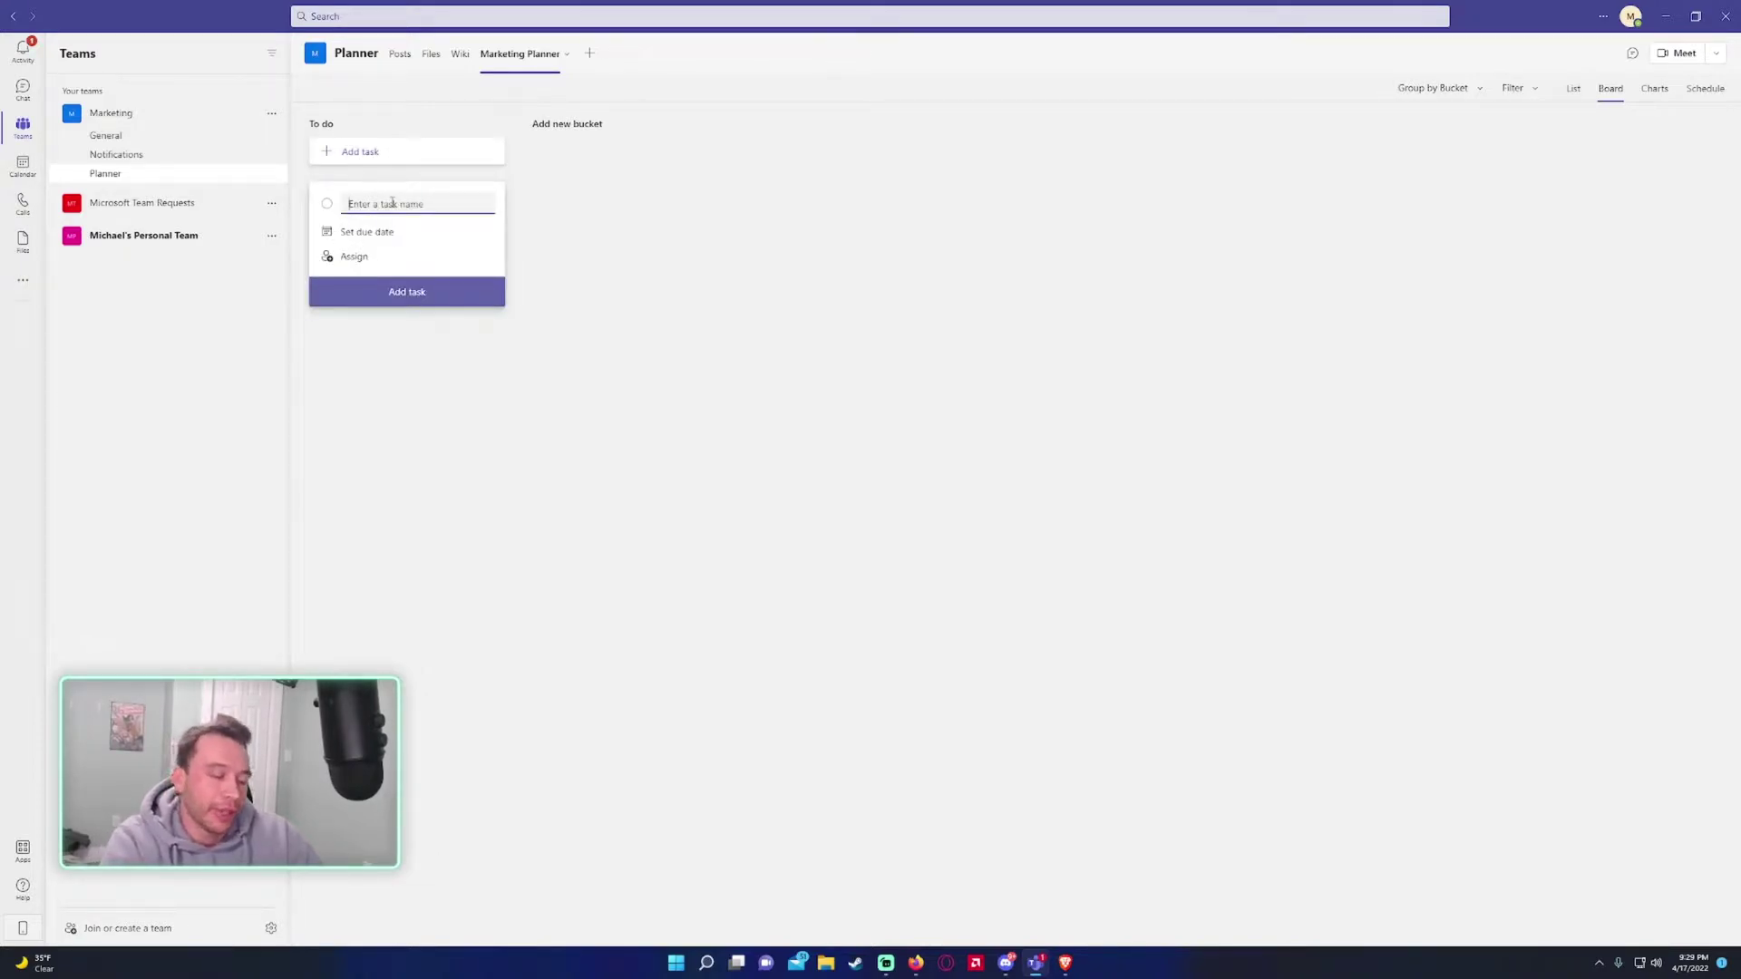
{"action": "type", "text": "Ne"}
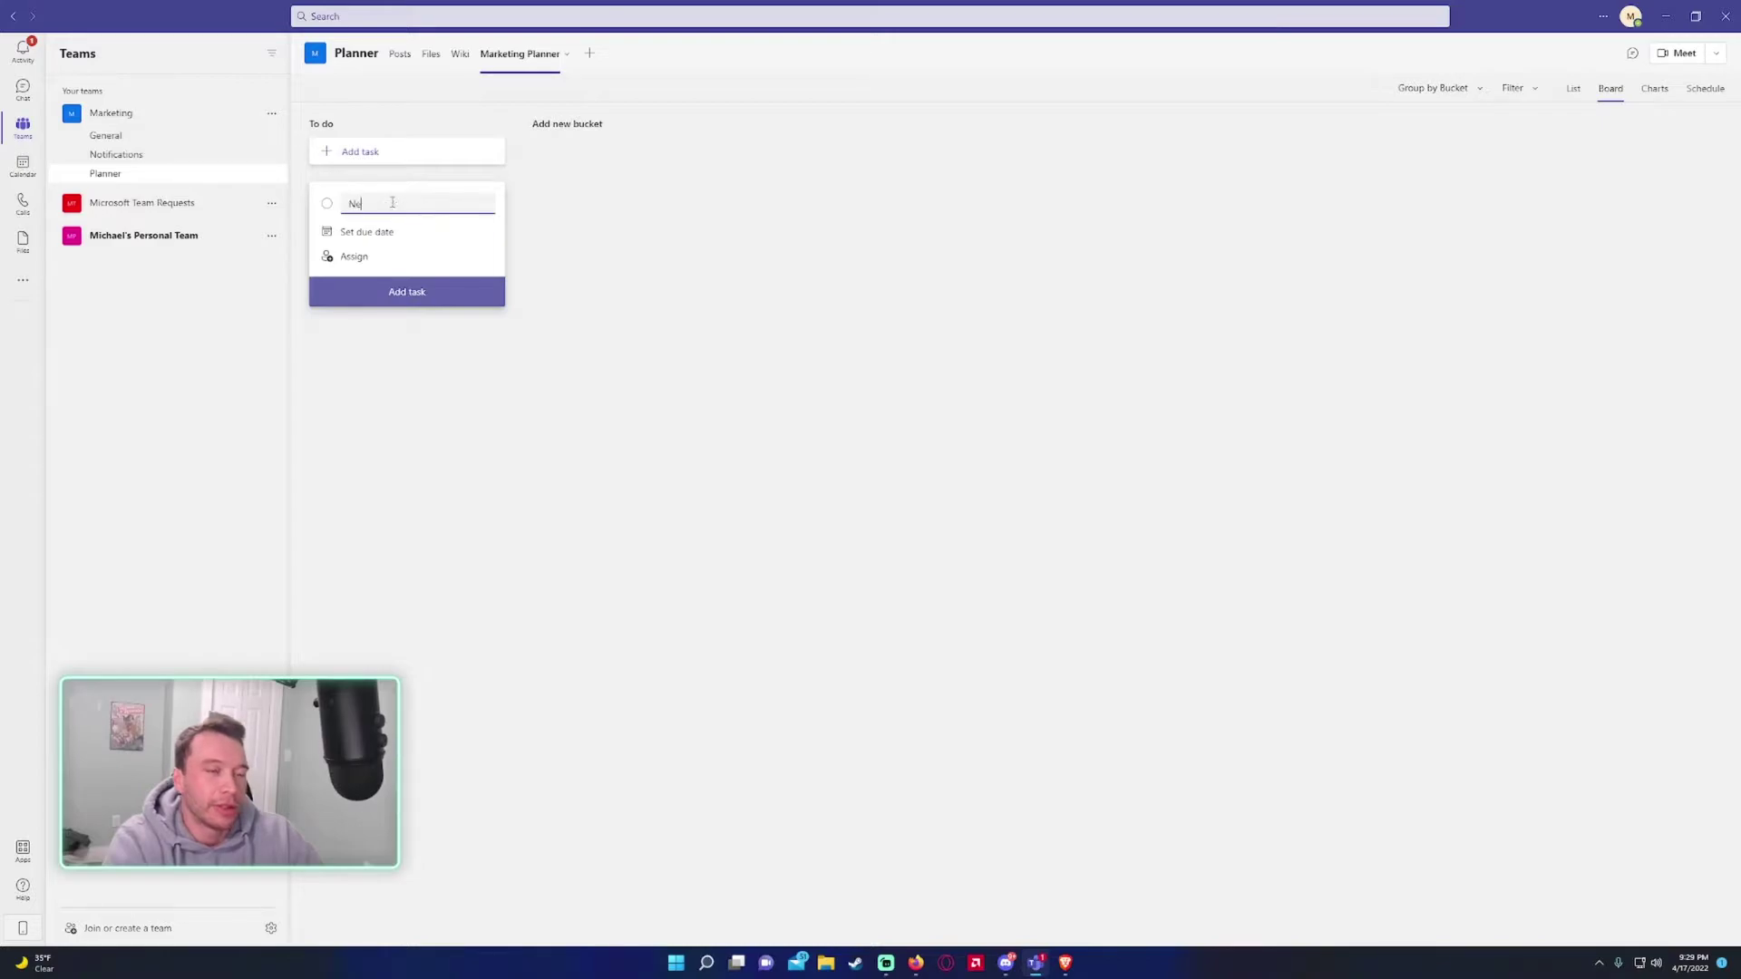
{"action": "type", "text": "ed to Complete Flyers"}
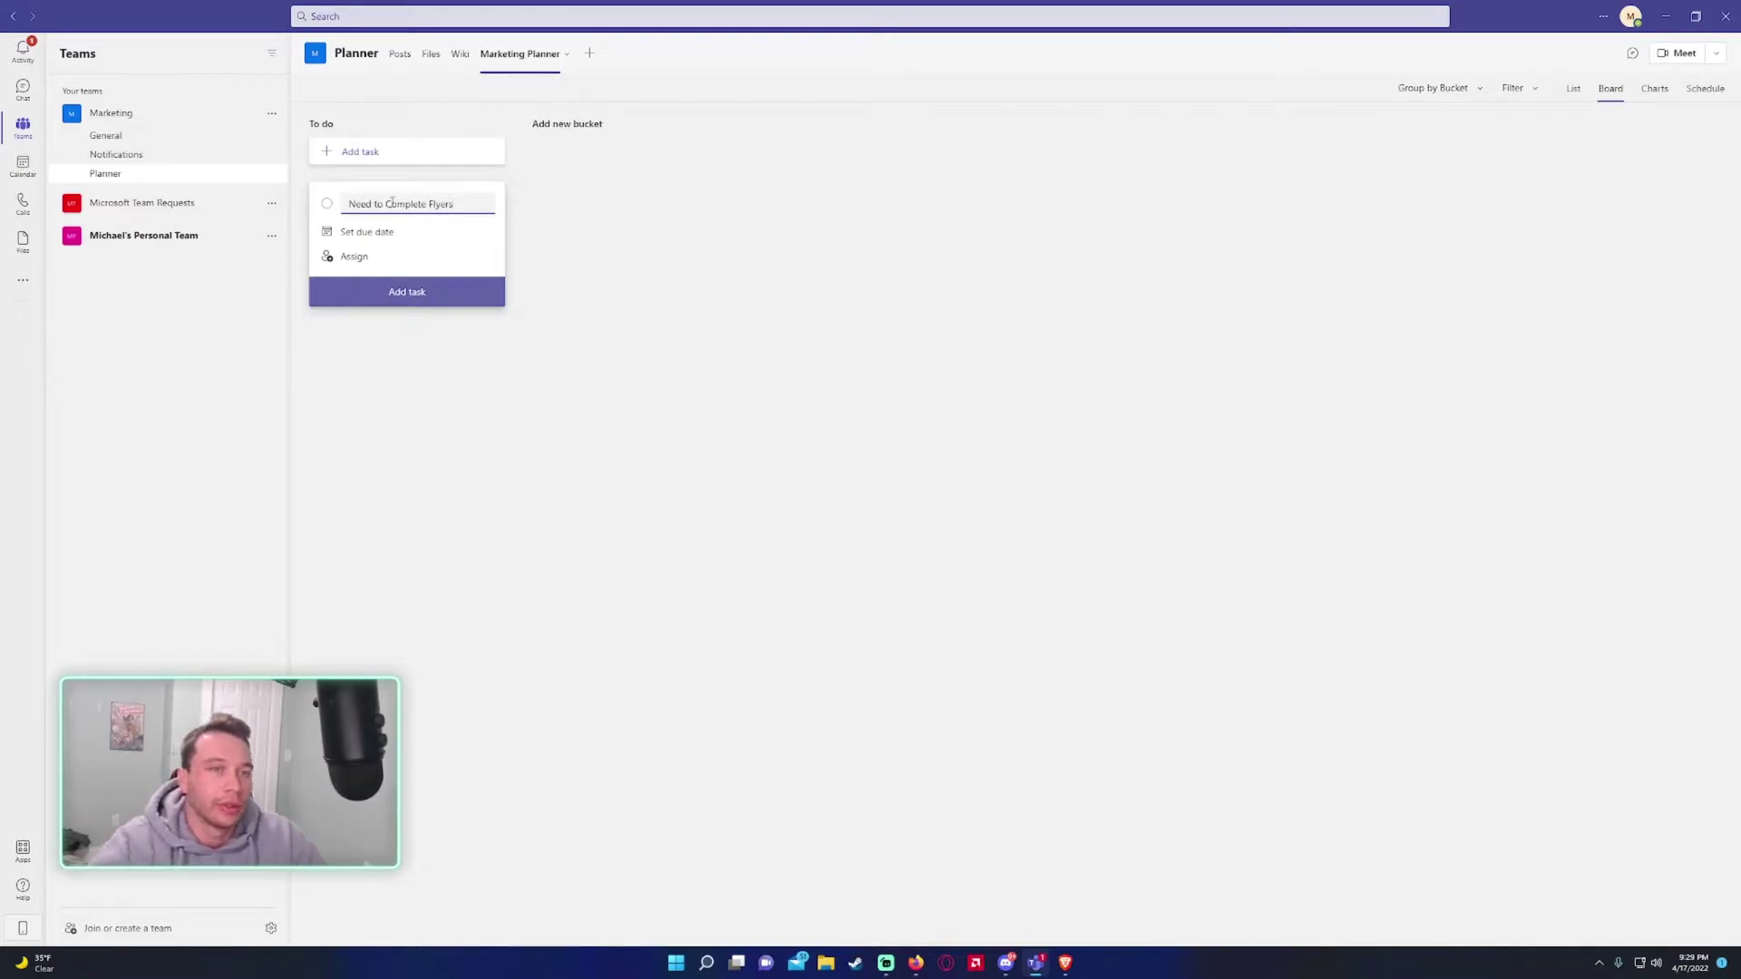
{"action": "left_click", "coordinate": [370, 234]}
{"action": "left_click", "coordinate": [414, 358]}
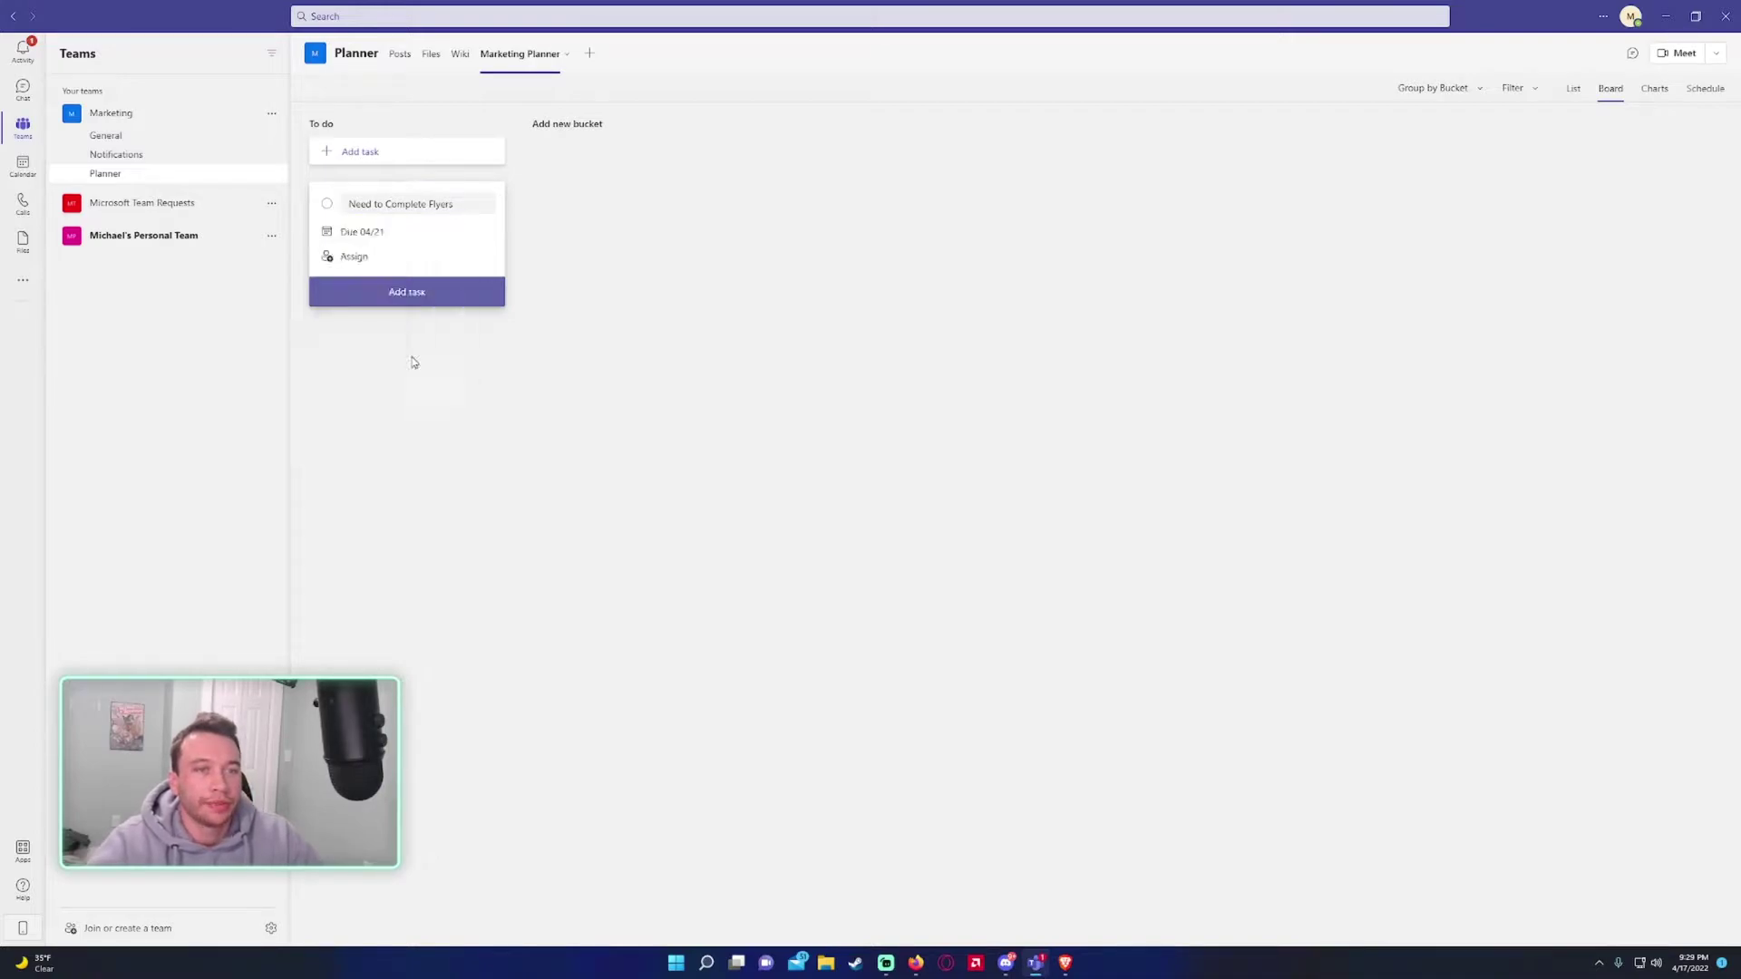
- Assign the new flyers task to the last suggested teammate and add it to the To do bucket
{"action": "left_click", "coordinate": [374, 257]}
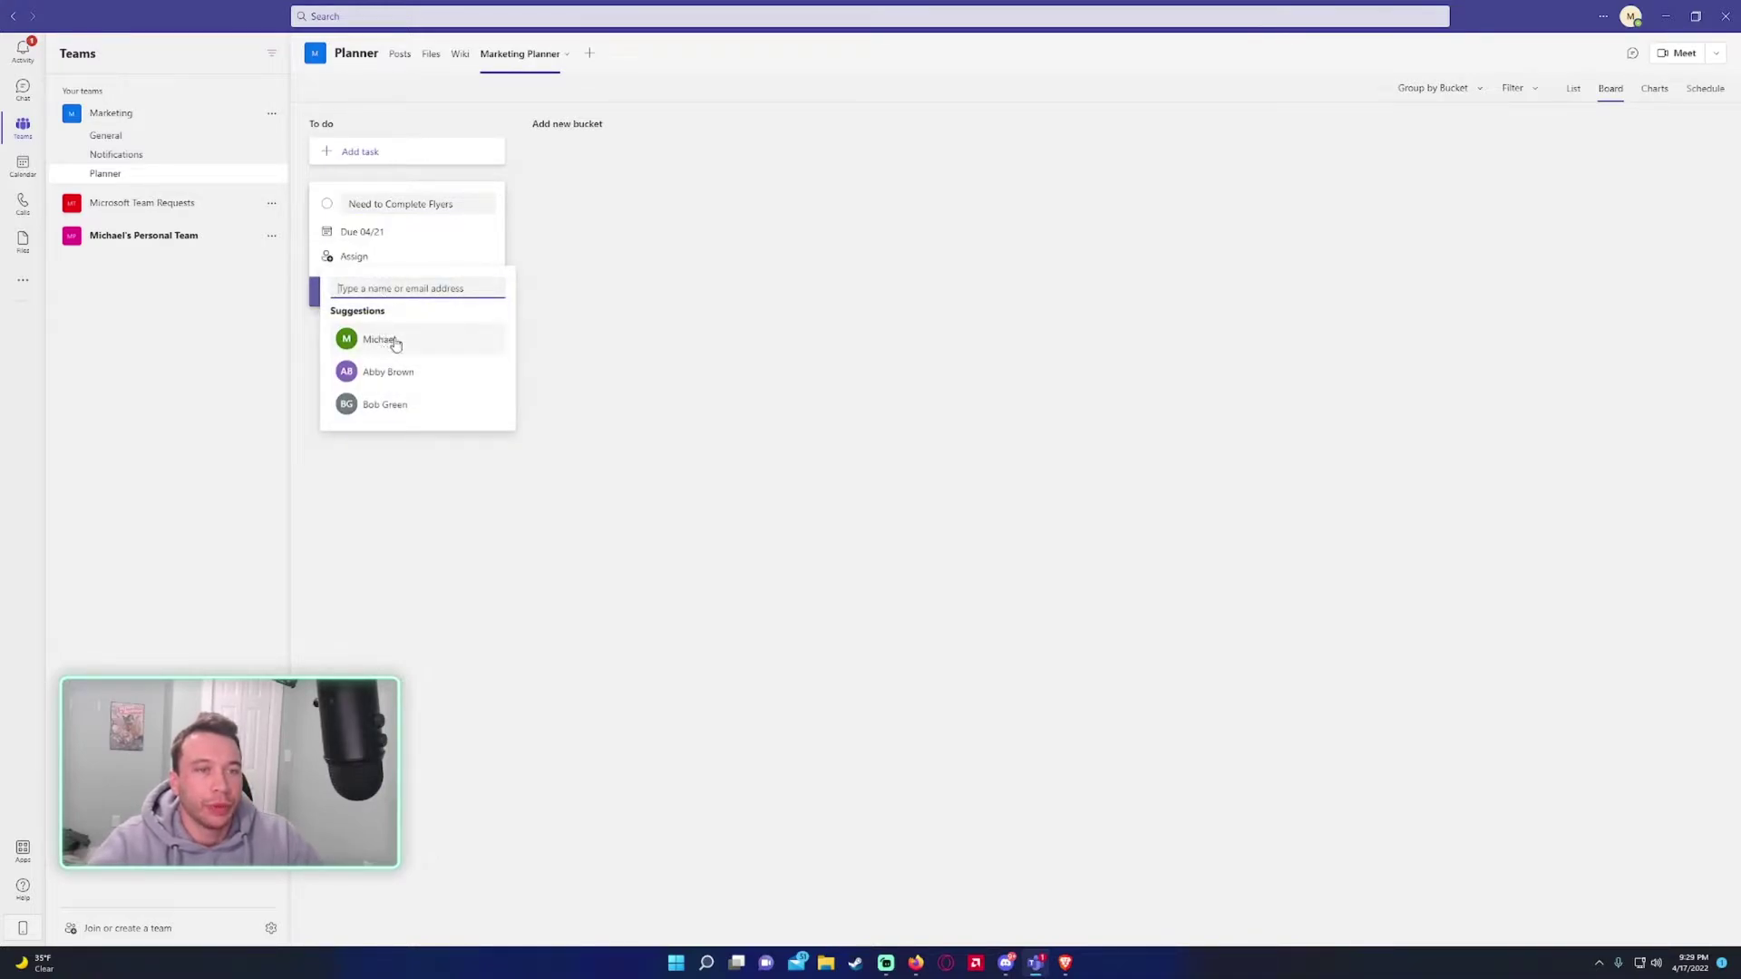
{"action": "left_click", "coordinate": [396, 405]}
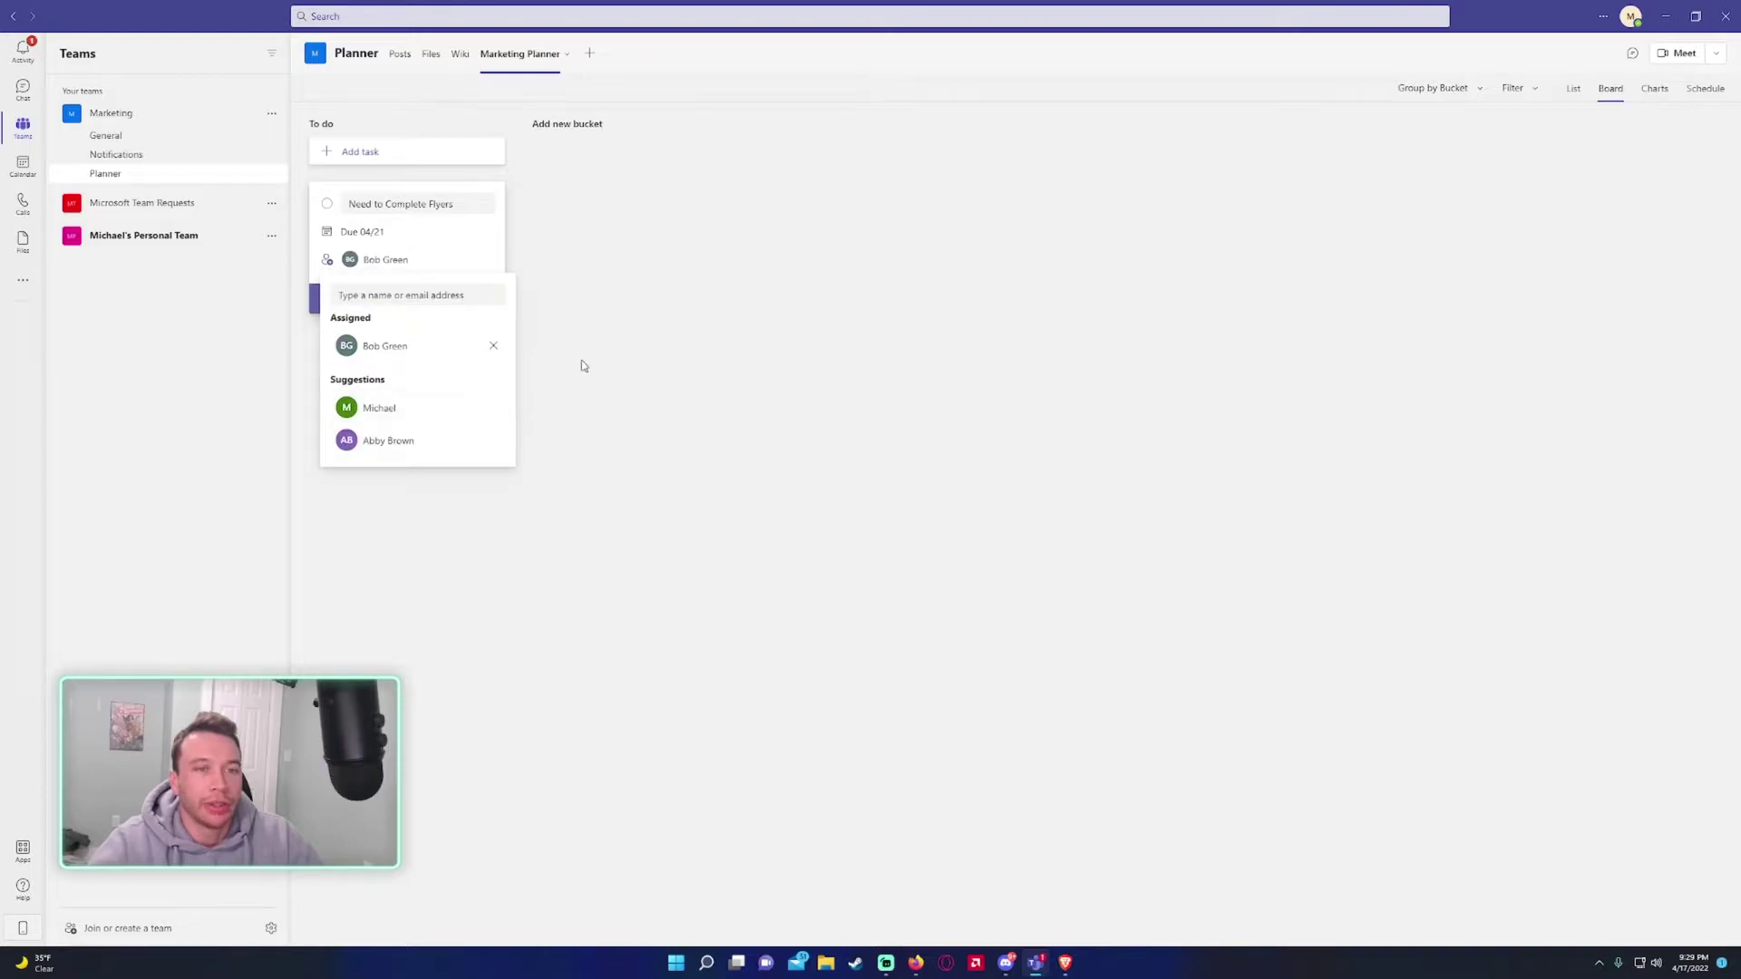
{"action": "left_click", "coordinate": [583, 365]}
{"action": "left_click", "coordinate": [407, 291]}
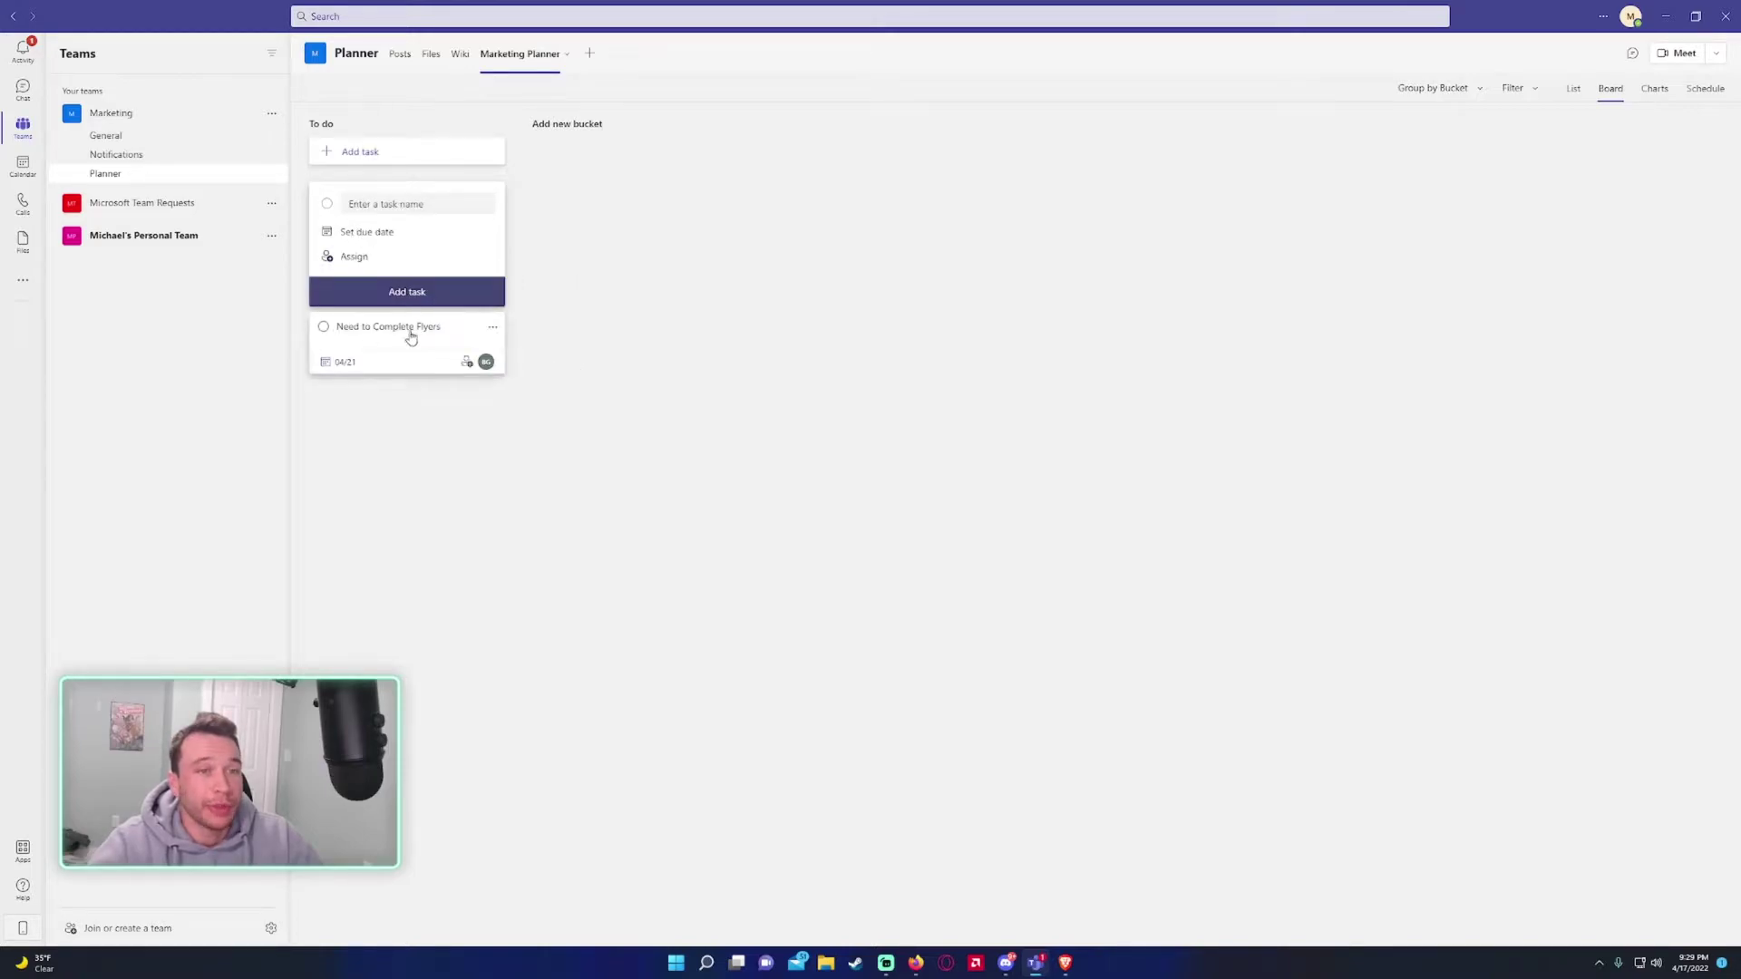
{"action": "left_click", "coordinate": [610, 326]}
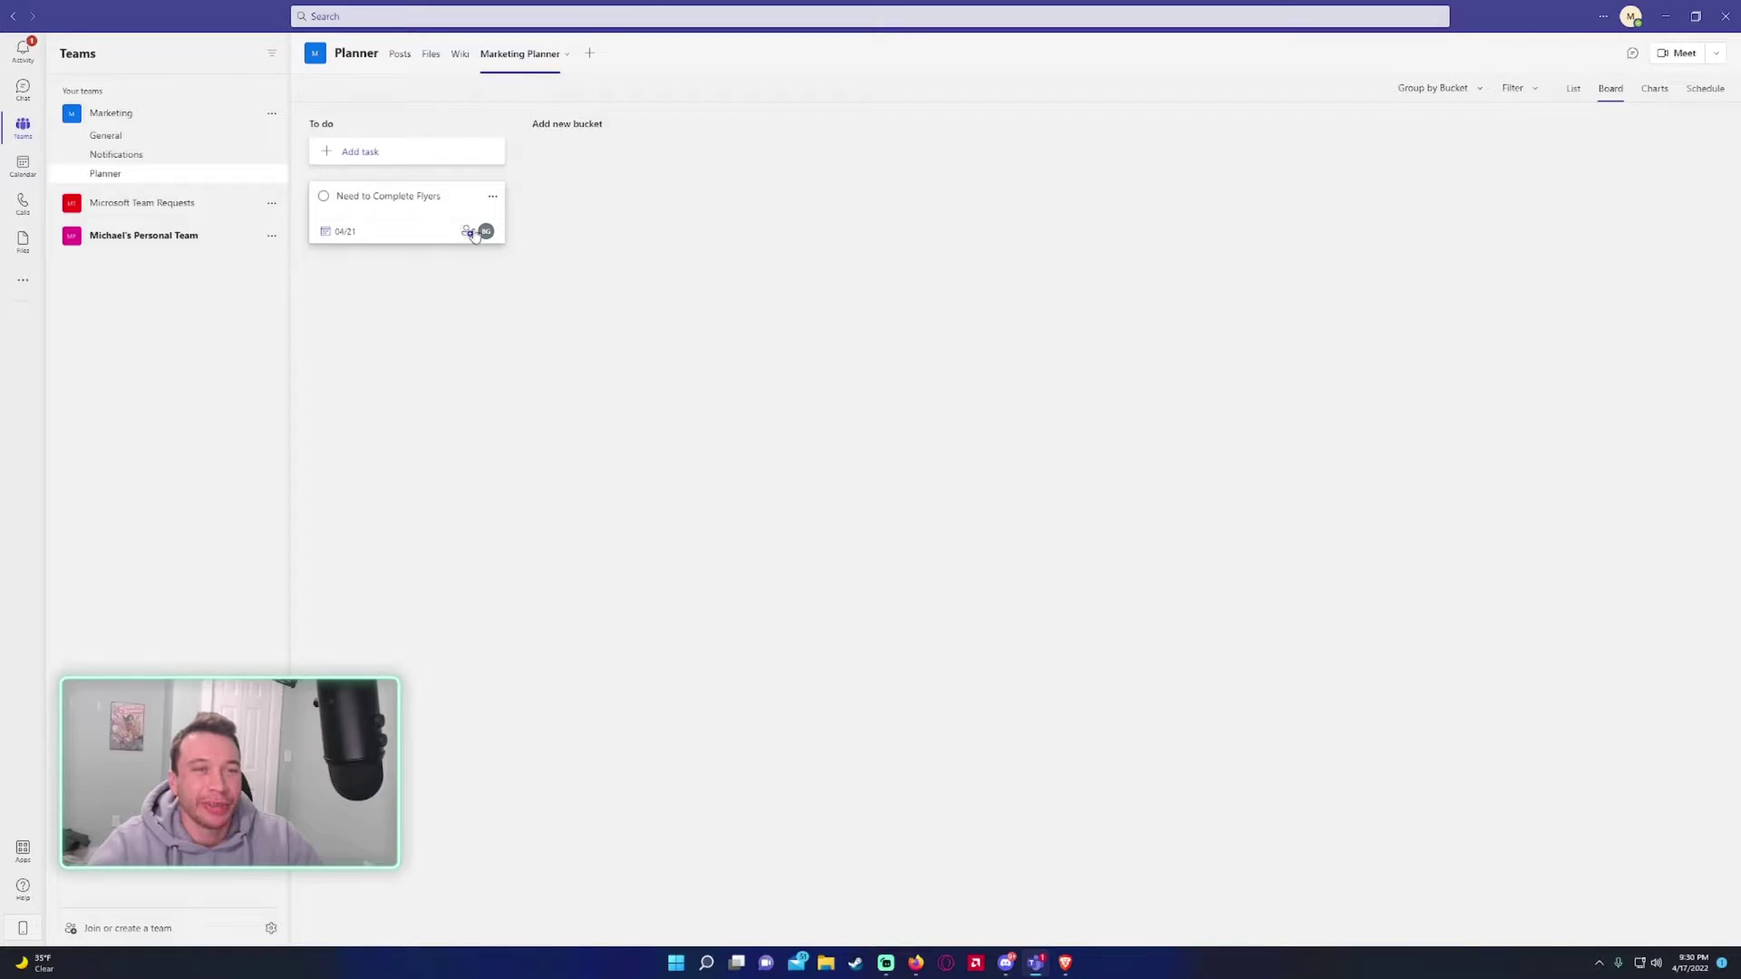
- Open the details of "Need to Complete Flyers" and assign the last suggested teammate as a second assignee
{"action": "left_click", "coordinate": [425, 206]}
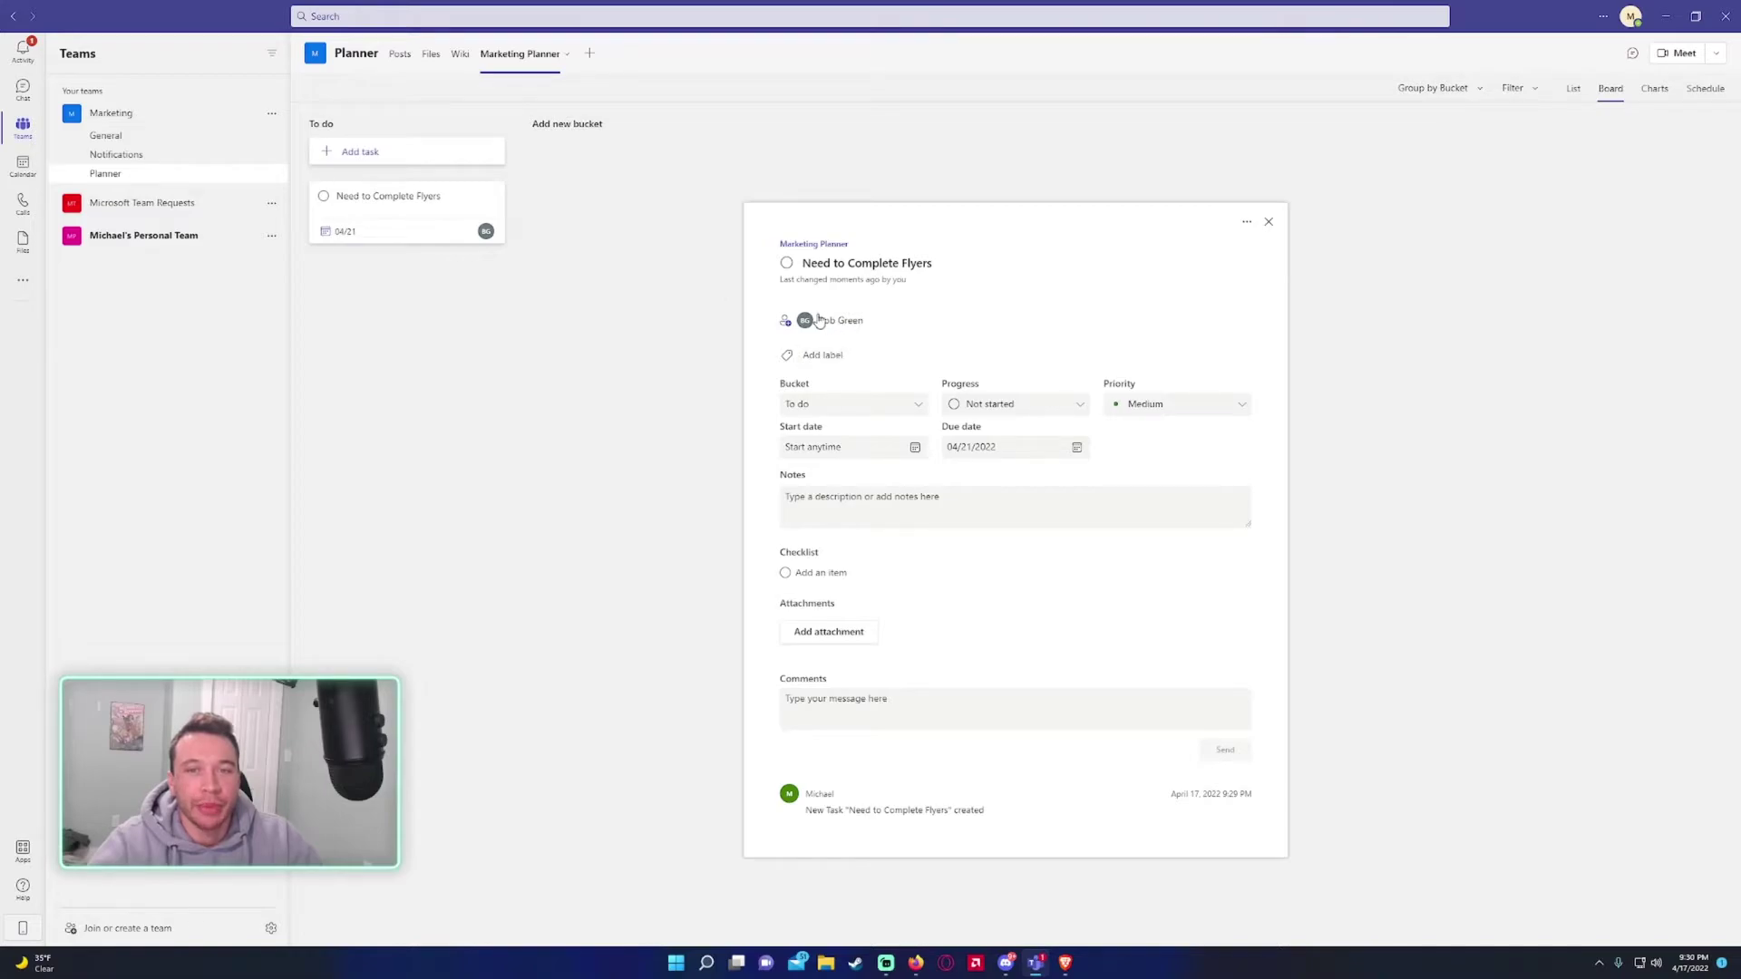
{"action": "left_click", "coordinate": [787, 322]}
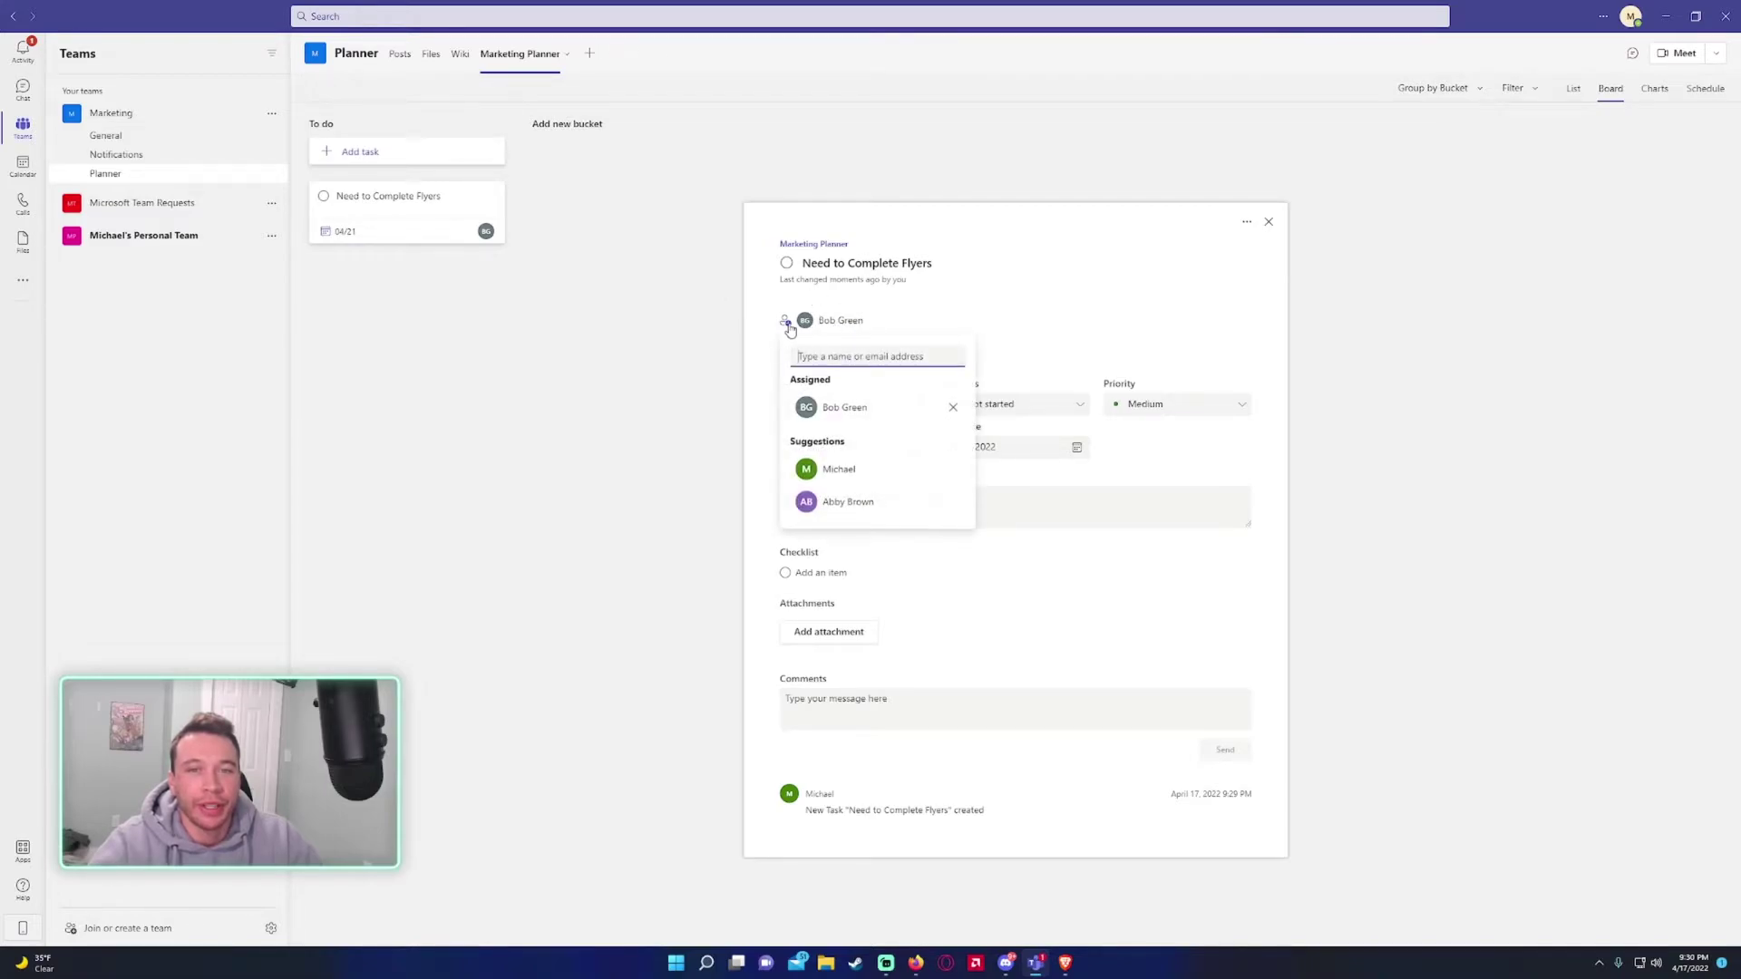
{"action": "left_click", "coordinate": [843, 503]}
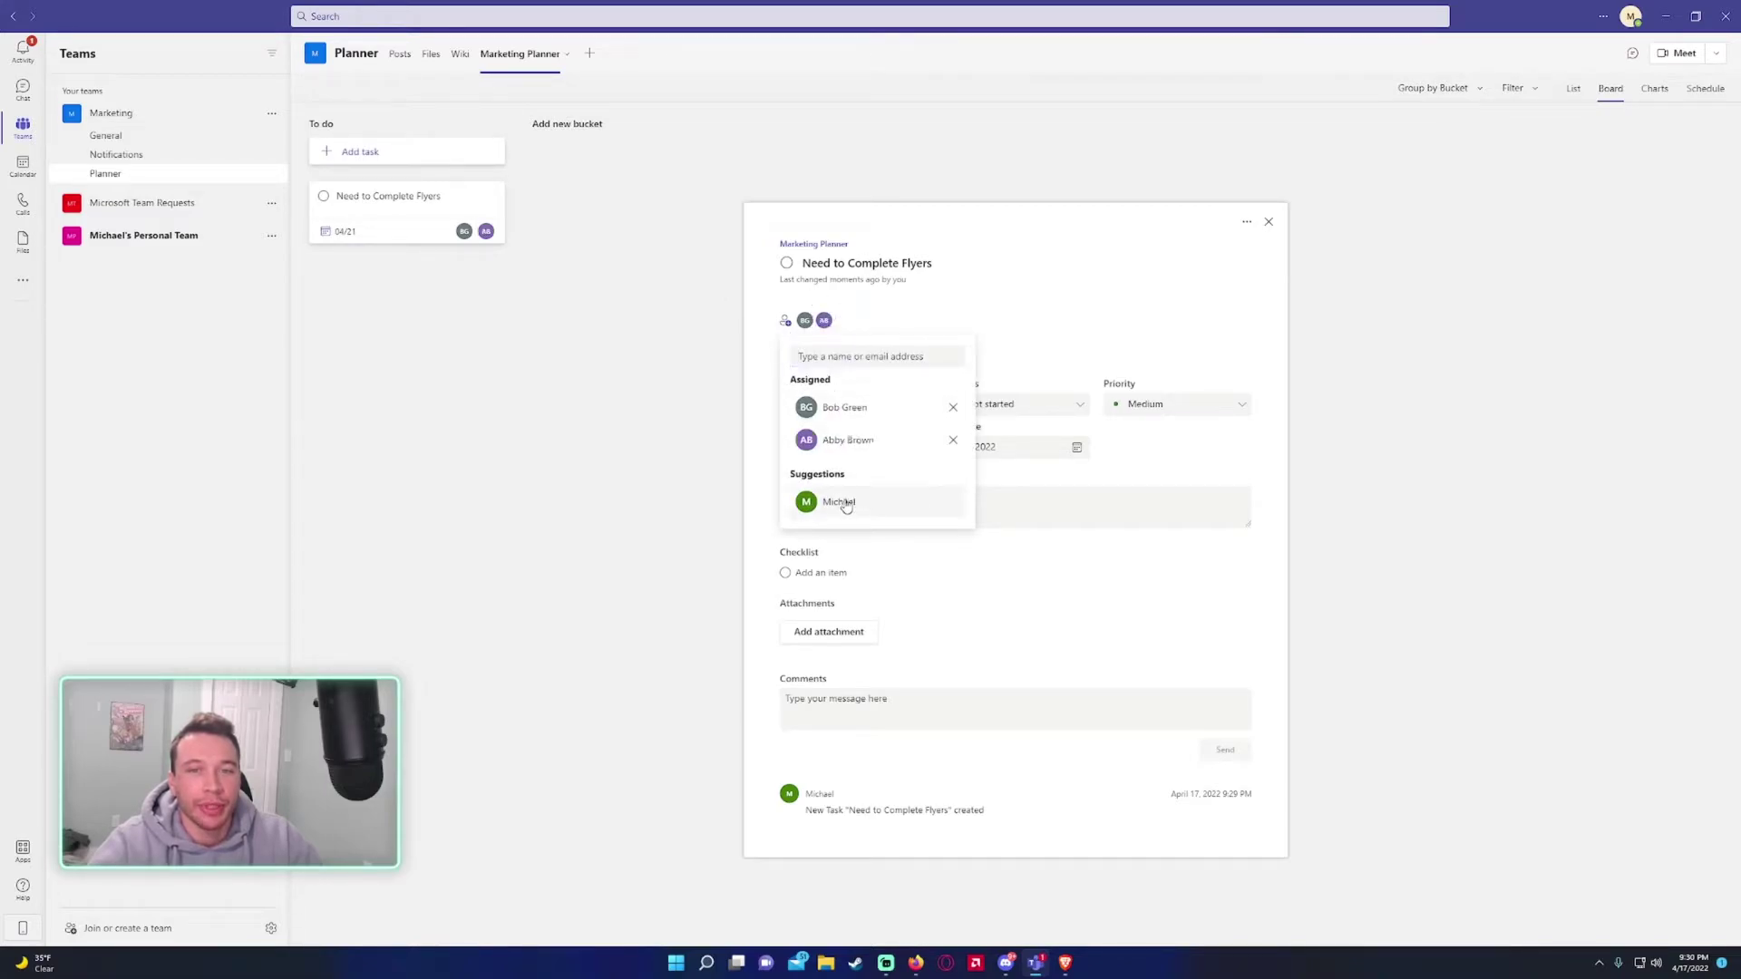
{"action": "left_click", "coordinate": [858, 319]}
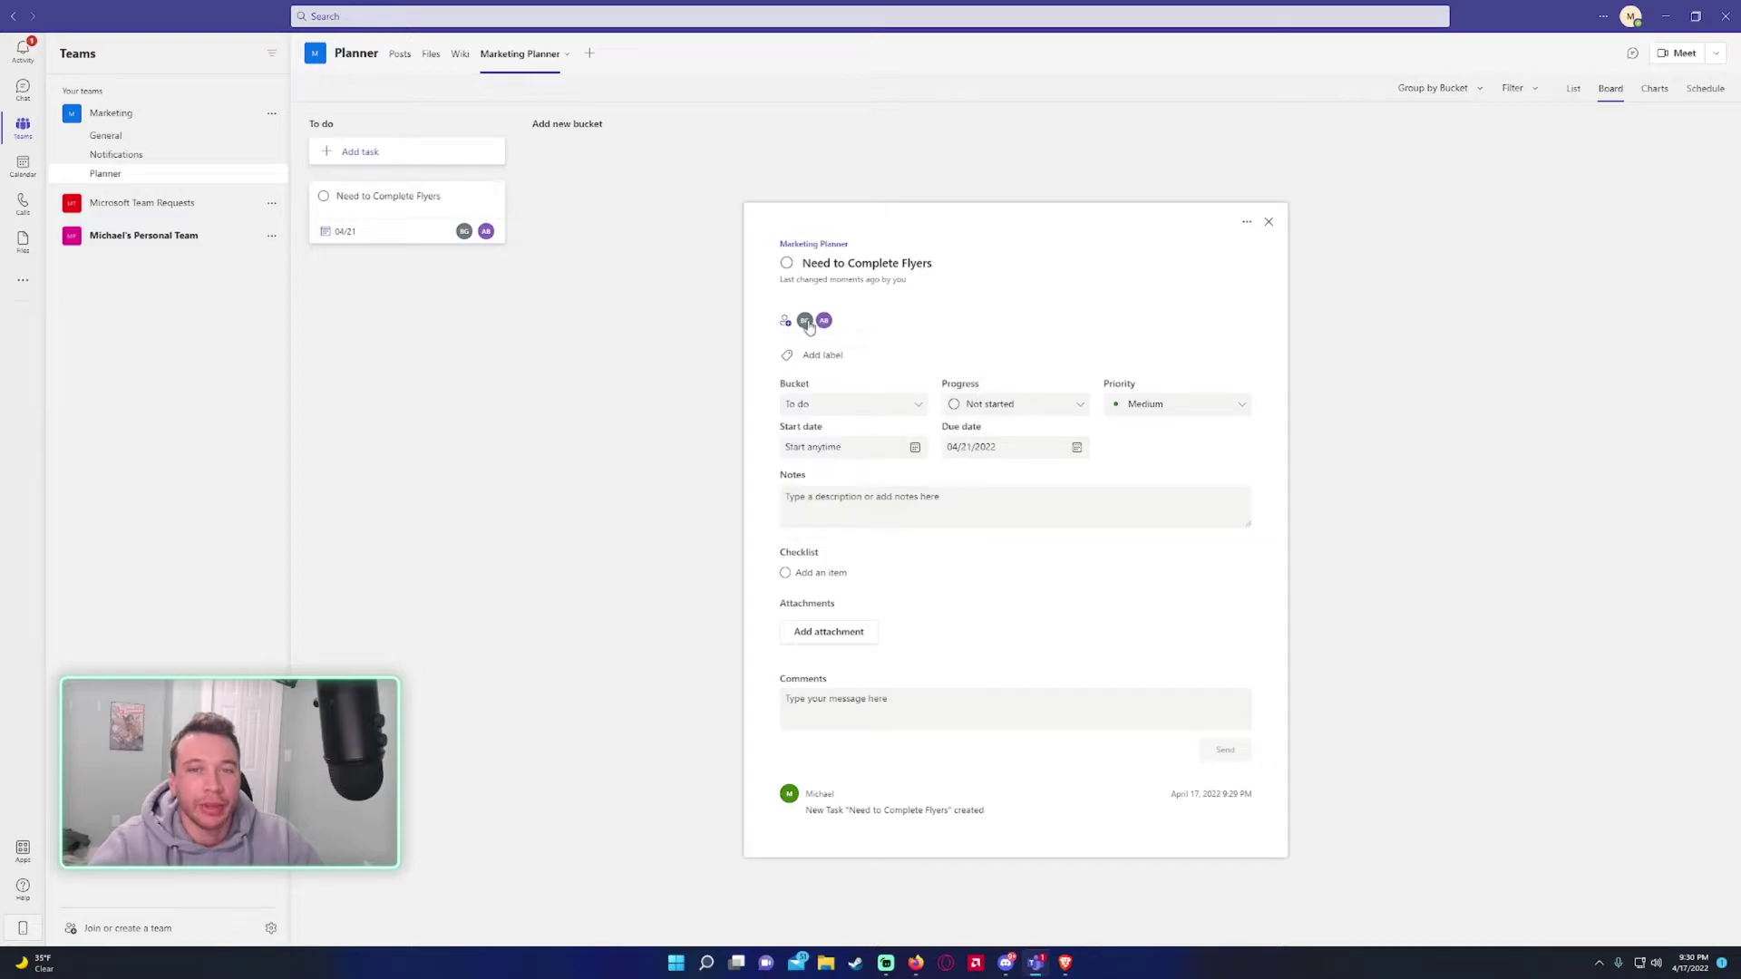
- Rename the Pink label to "Flyers" in the task's label list
{"action": "left_click", "coordinate": [841, 356]}
{"action": "scroll", "coordinate": [866, 460], "scroll_direction": "down", "scroll_amount": 3}
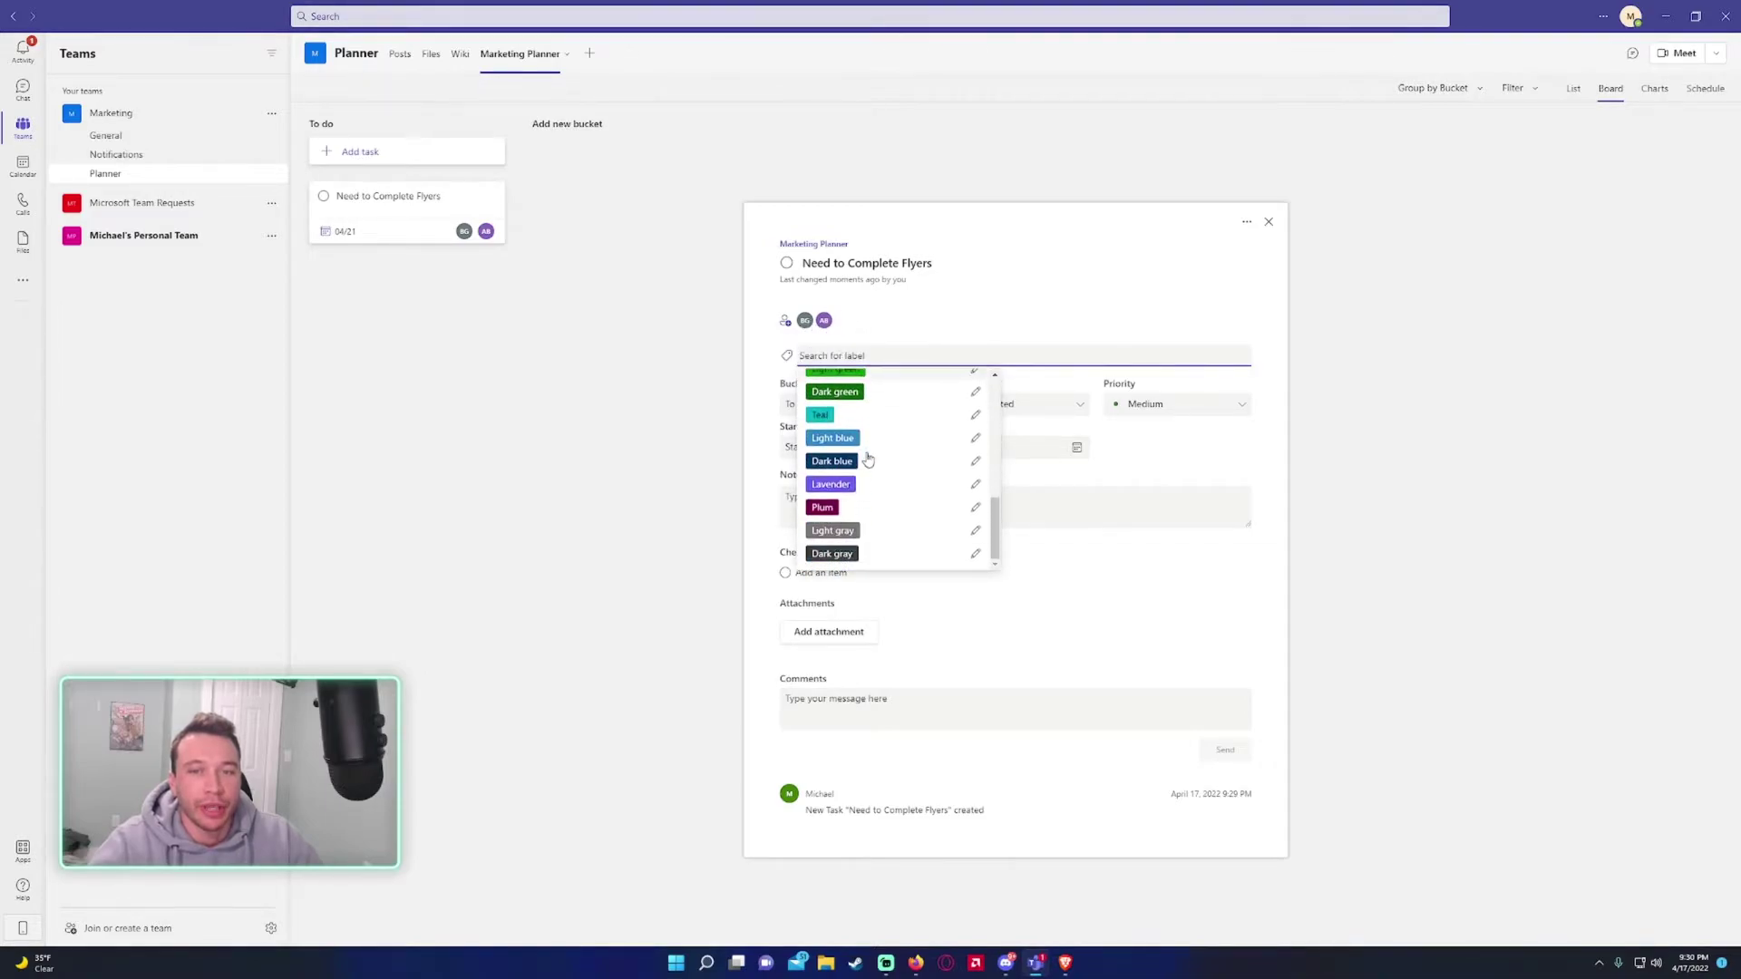
{"action": "scroll", "coordinate": [868, 460], "scroll_direction": "up", "scroll_amount": 5}
{"action": "left_click", "coordinate": [974, 386]}
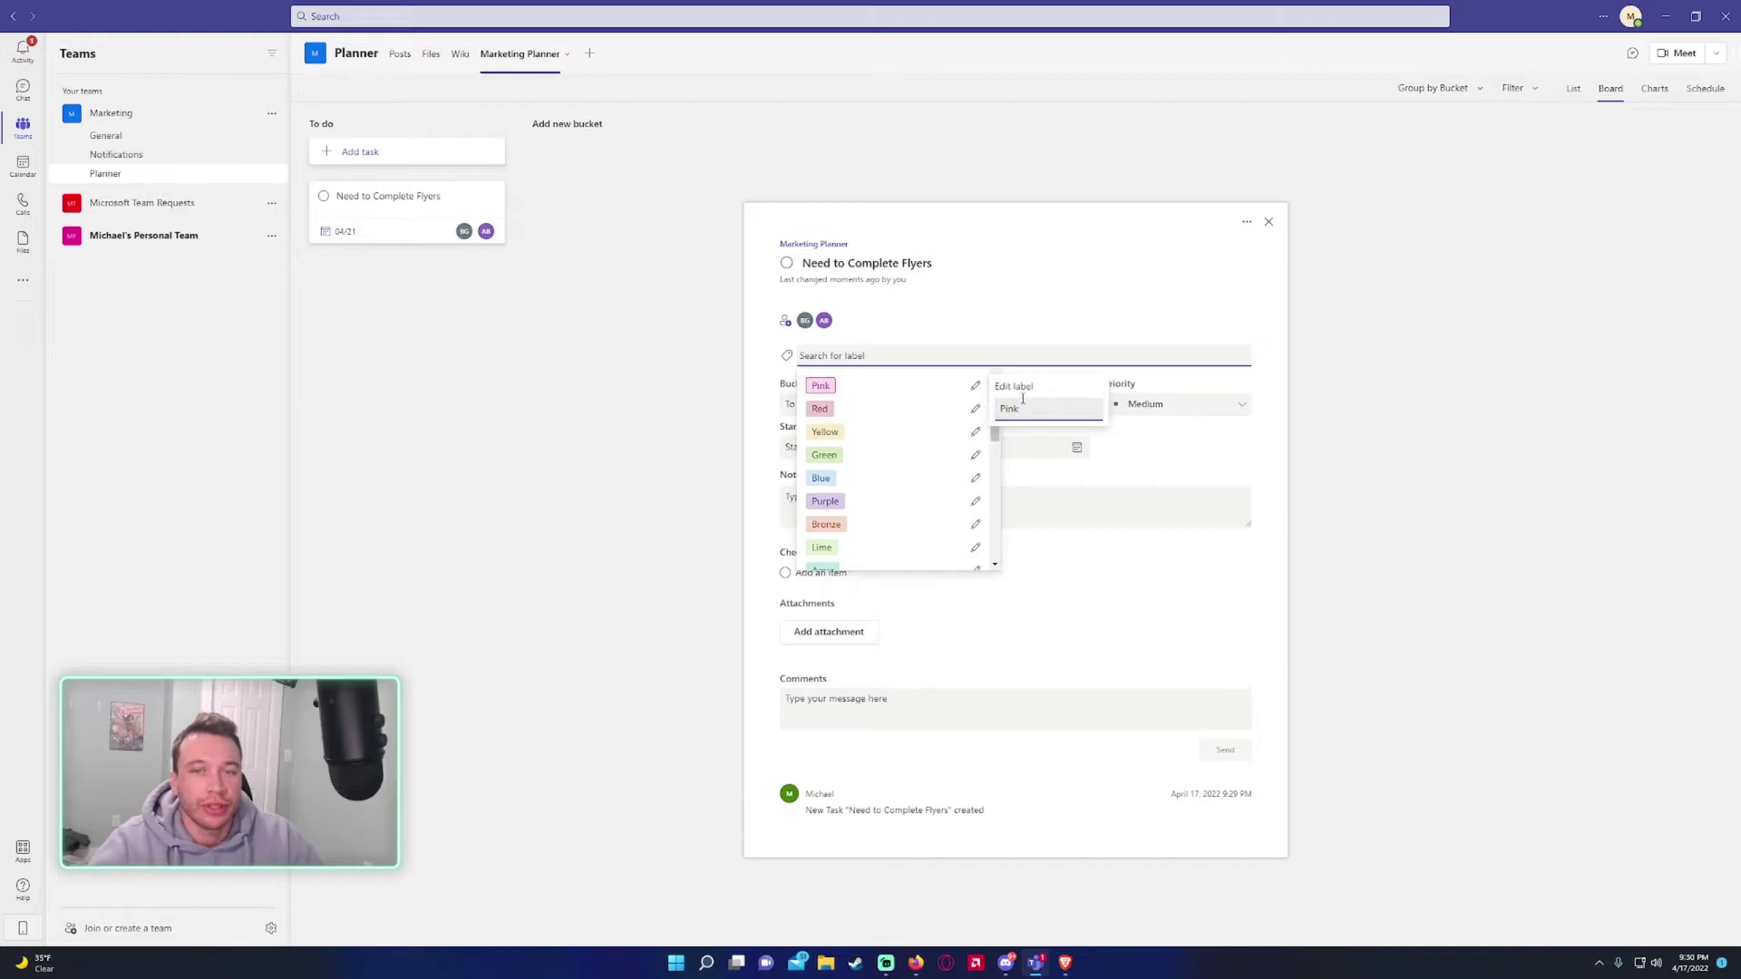
{"action": "type", "text": "Flyers"}
{"action": "key", "text": "Return"}
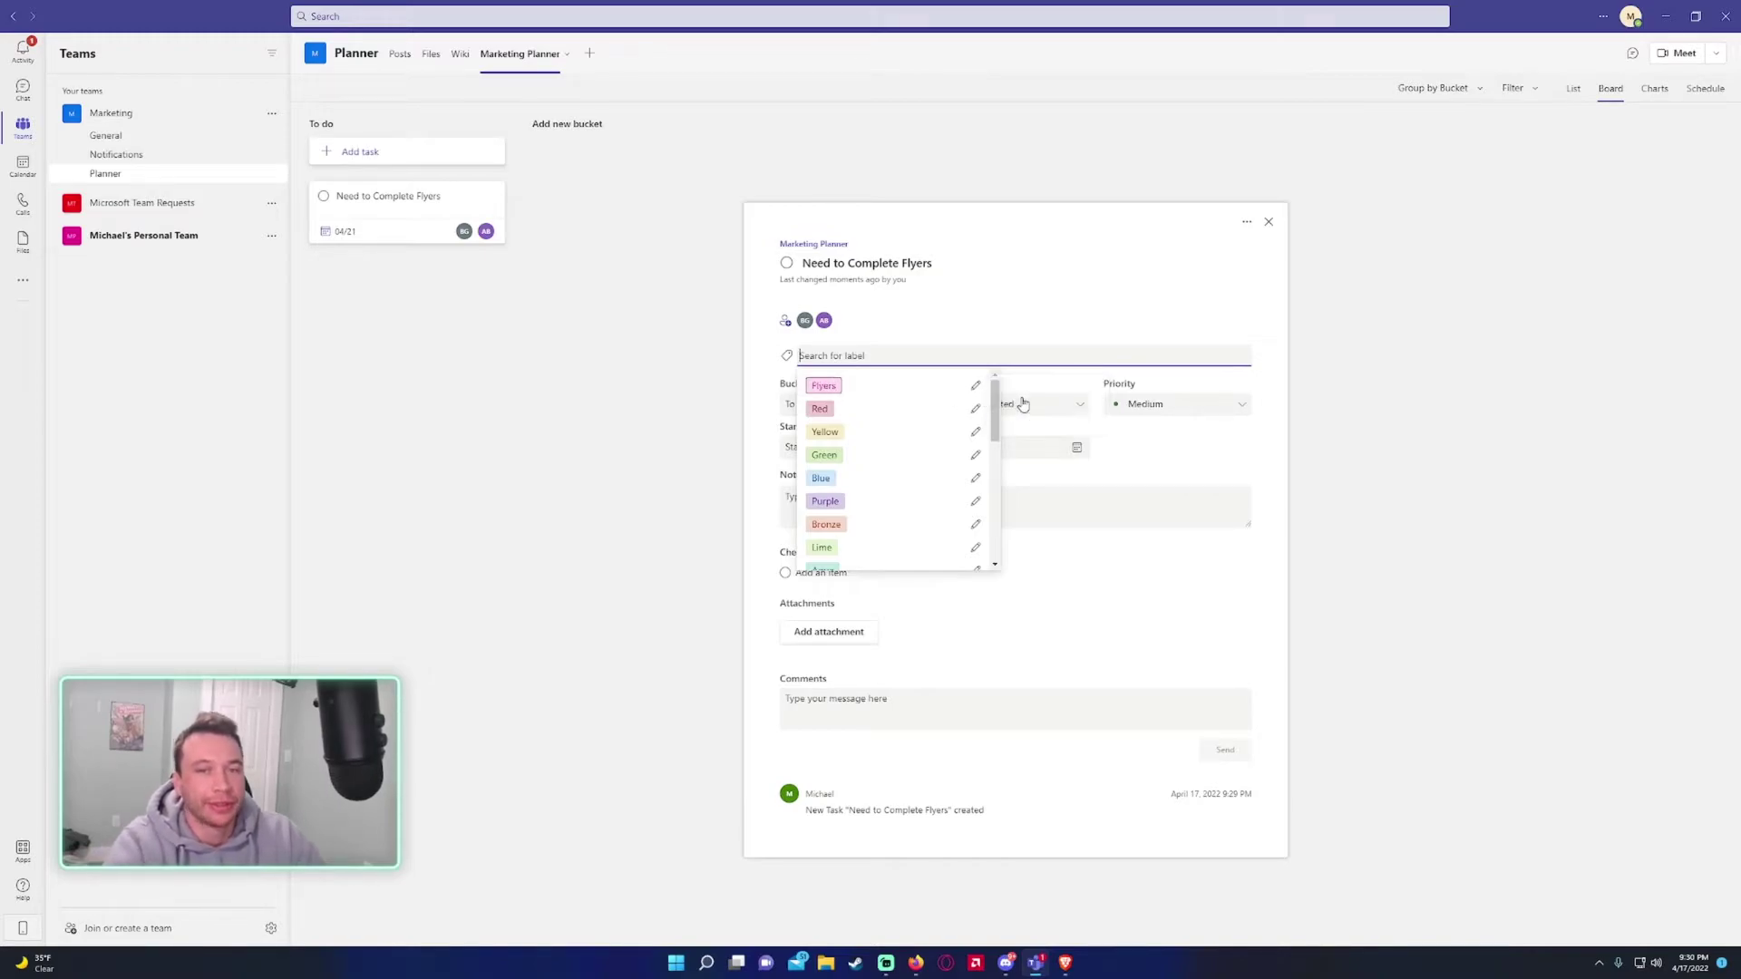
- Rename the Yellow label to "Website" in the task's label list
{"action": "left_click", "coordinate": [957, 408]}
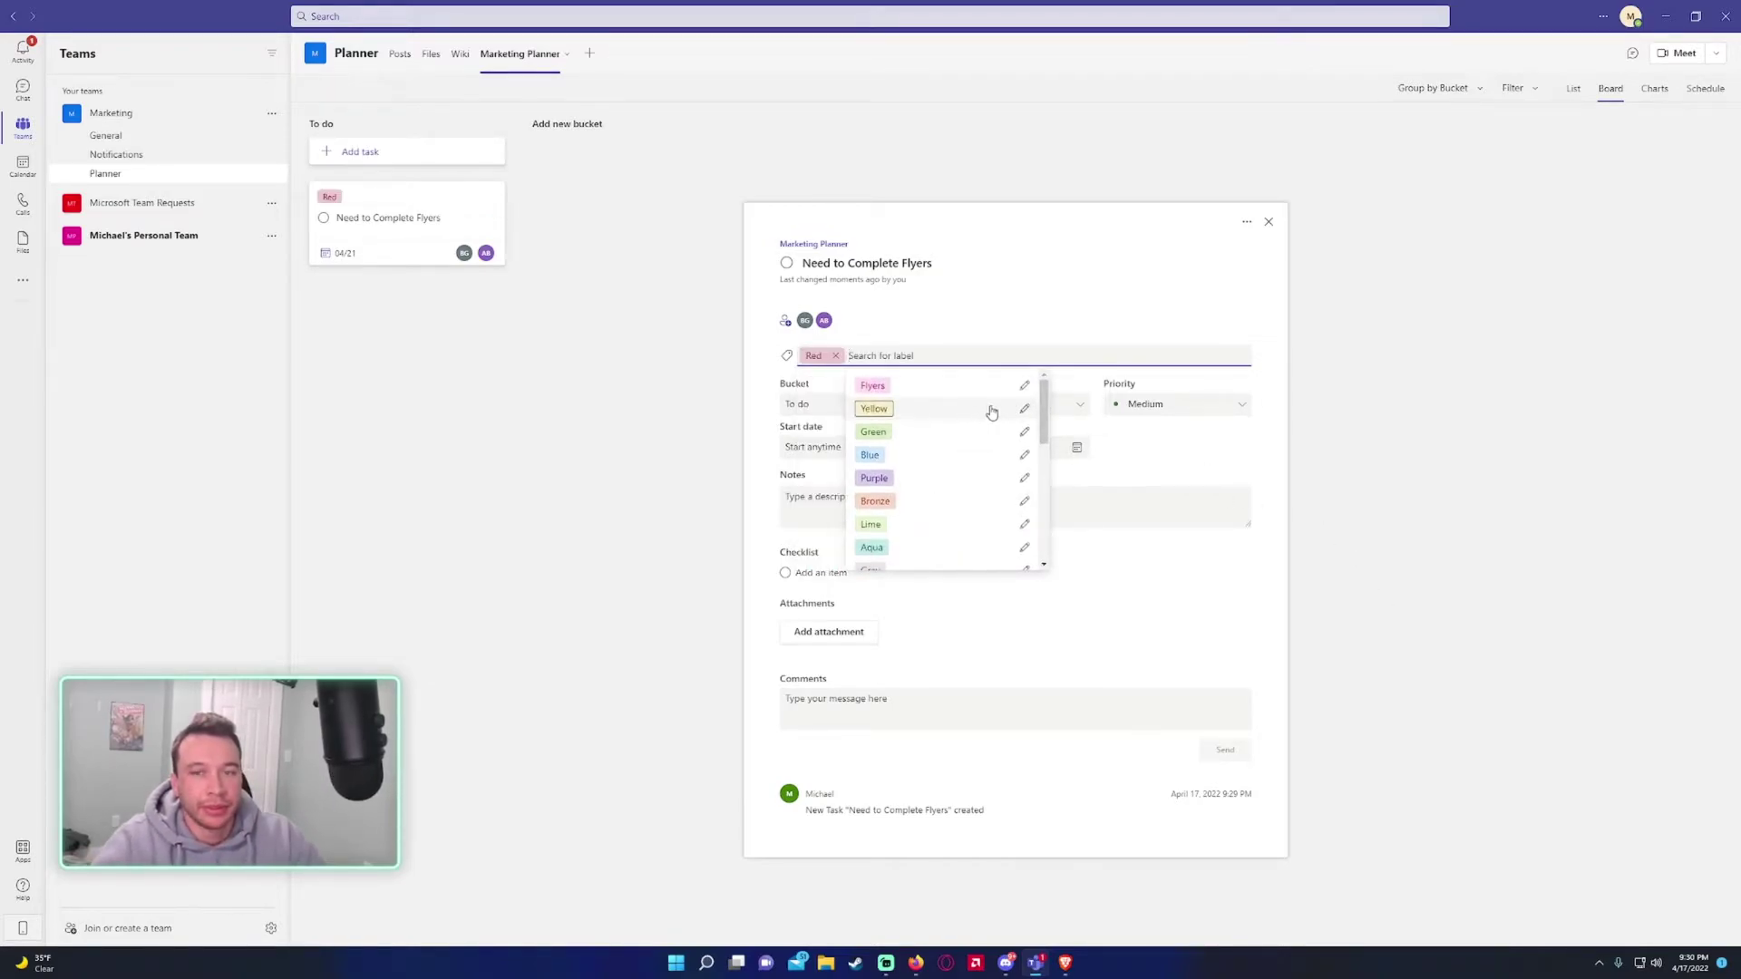
{"action": "left_click", "coordinate": [1025, 408]}
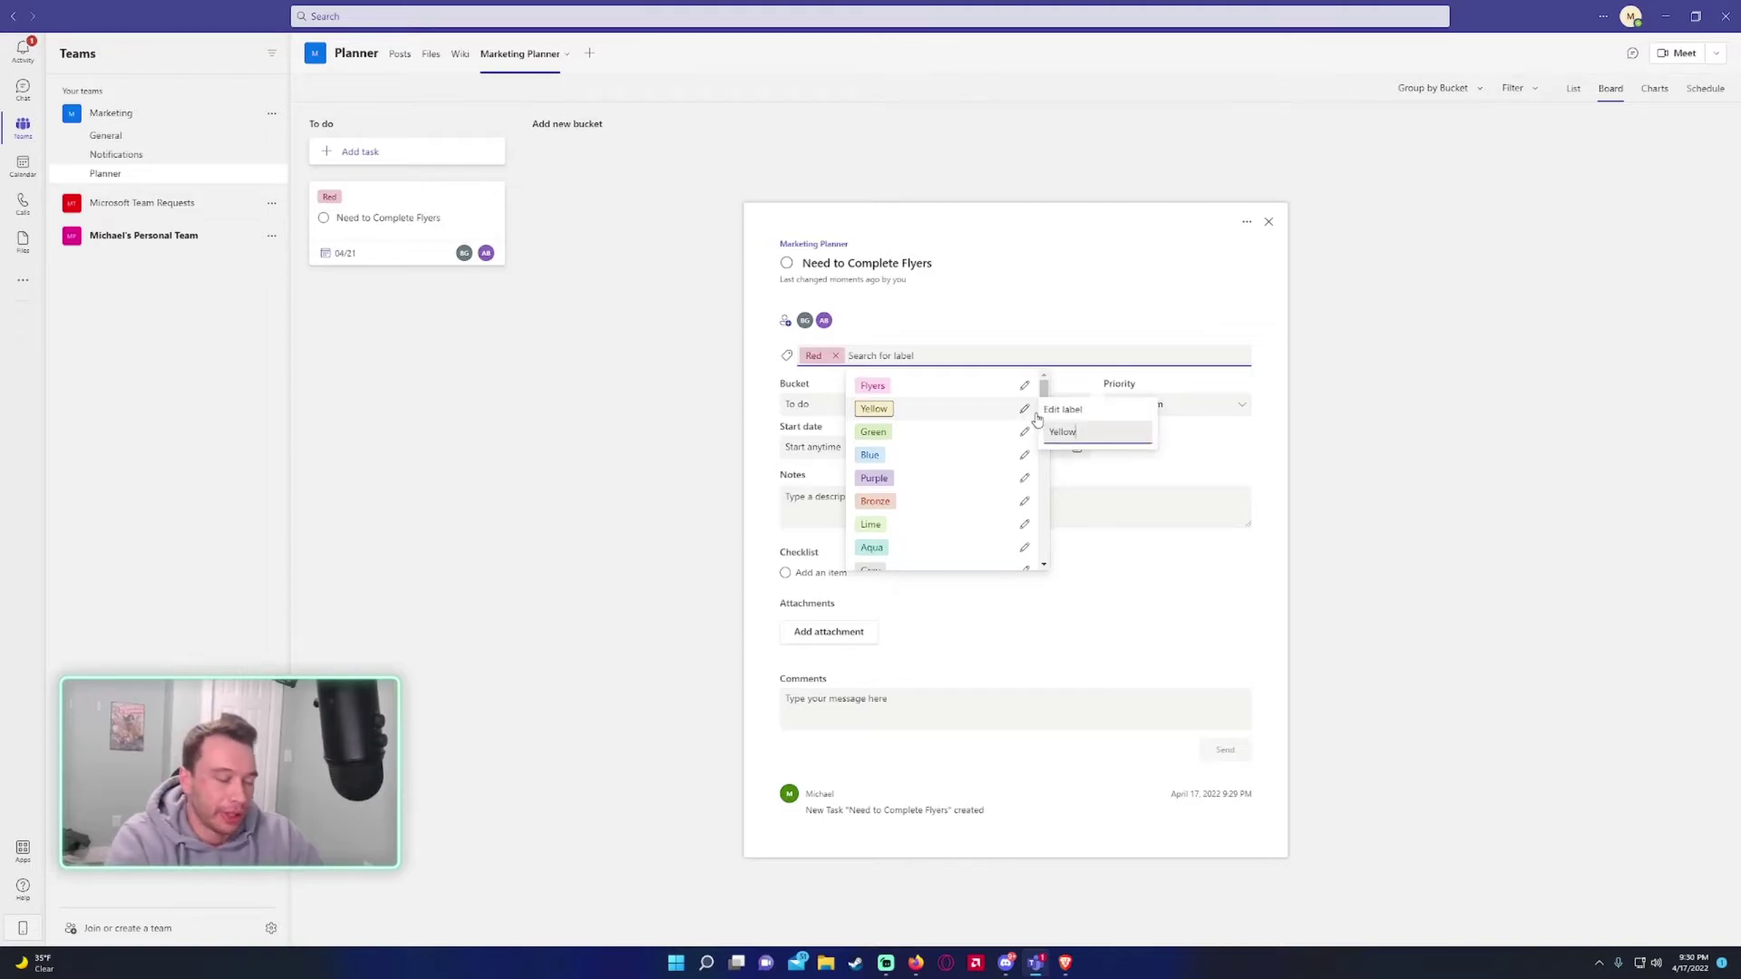
{"action": "key", "text": "ctrl+a"}
{"action": "key", "text": "BackSpace"}
{"action": "type", "text": "Website"}
{"action": "key", "text": "Return"}
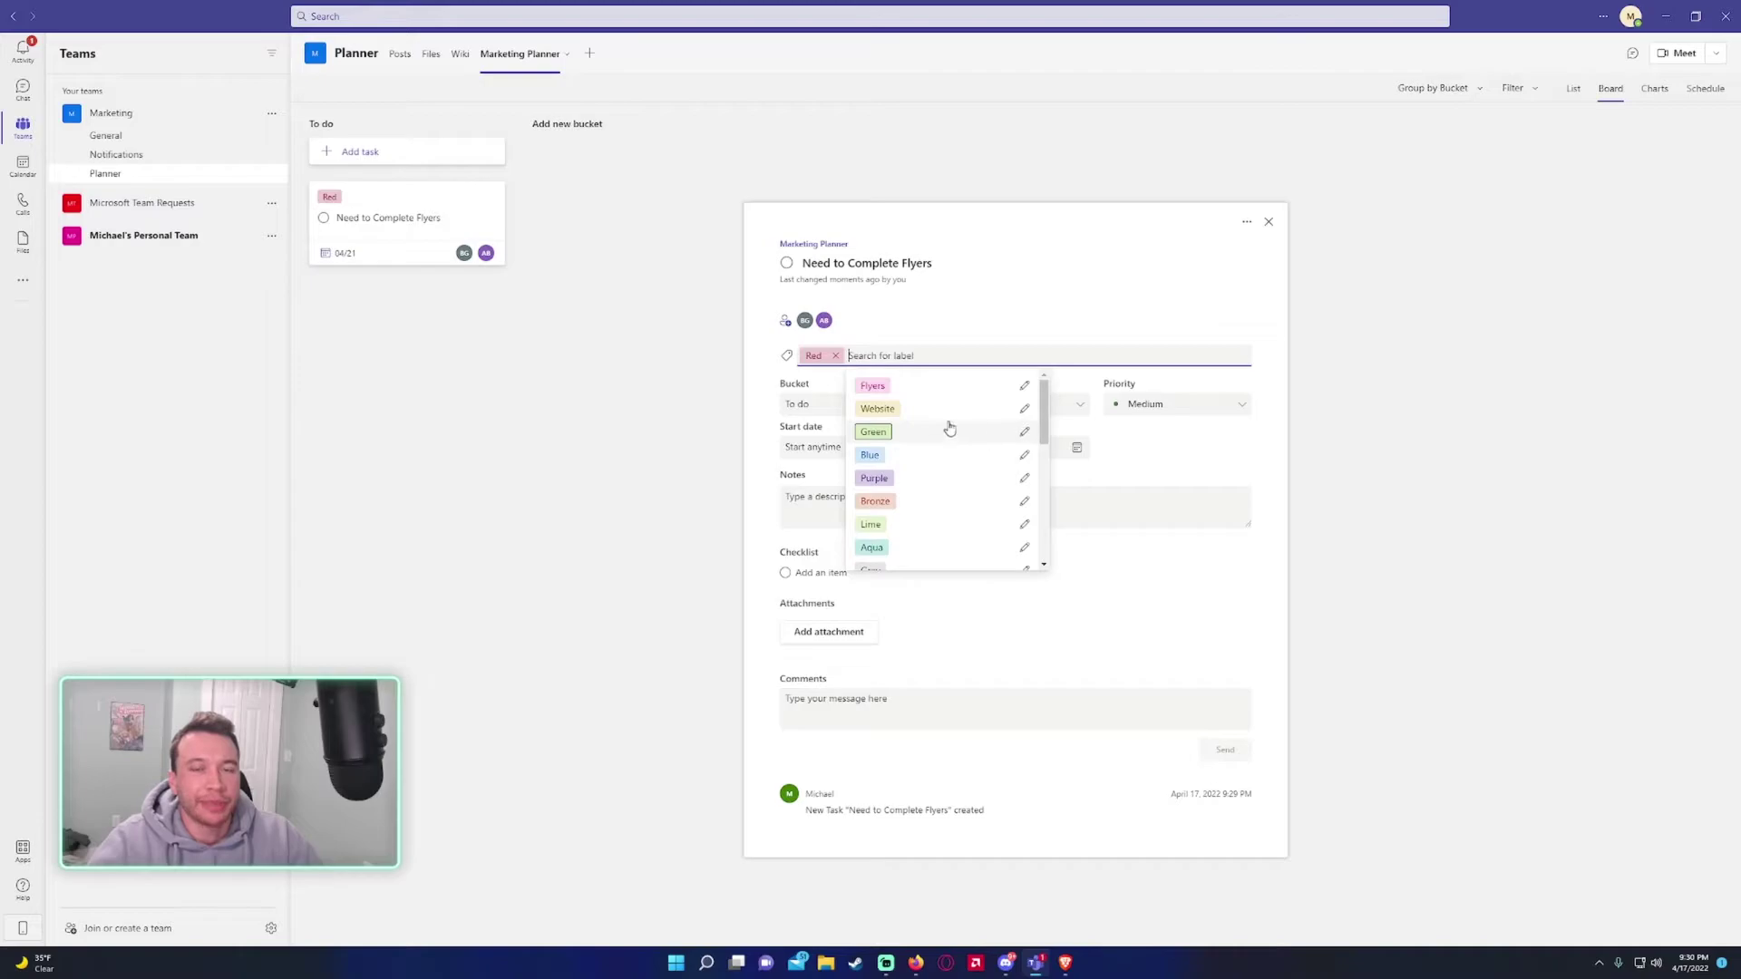
- Apply the Flyers label to the task and remove the Red label from it
{"action": "left_click", "coordinate": [875, 388]}
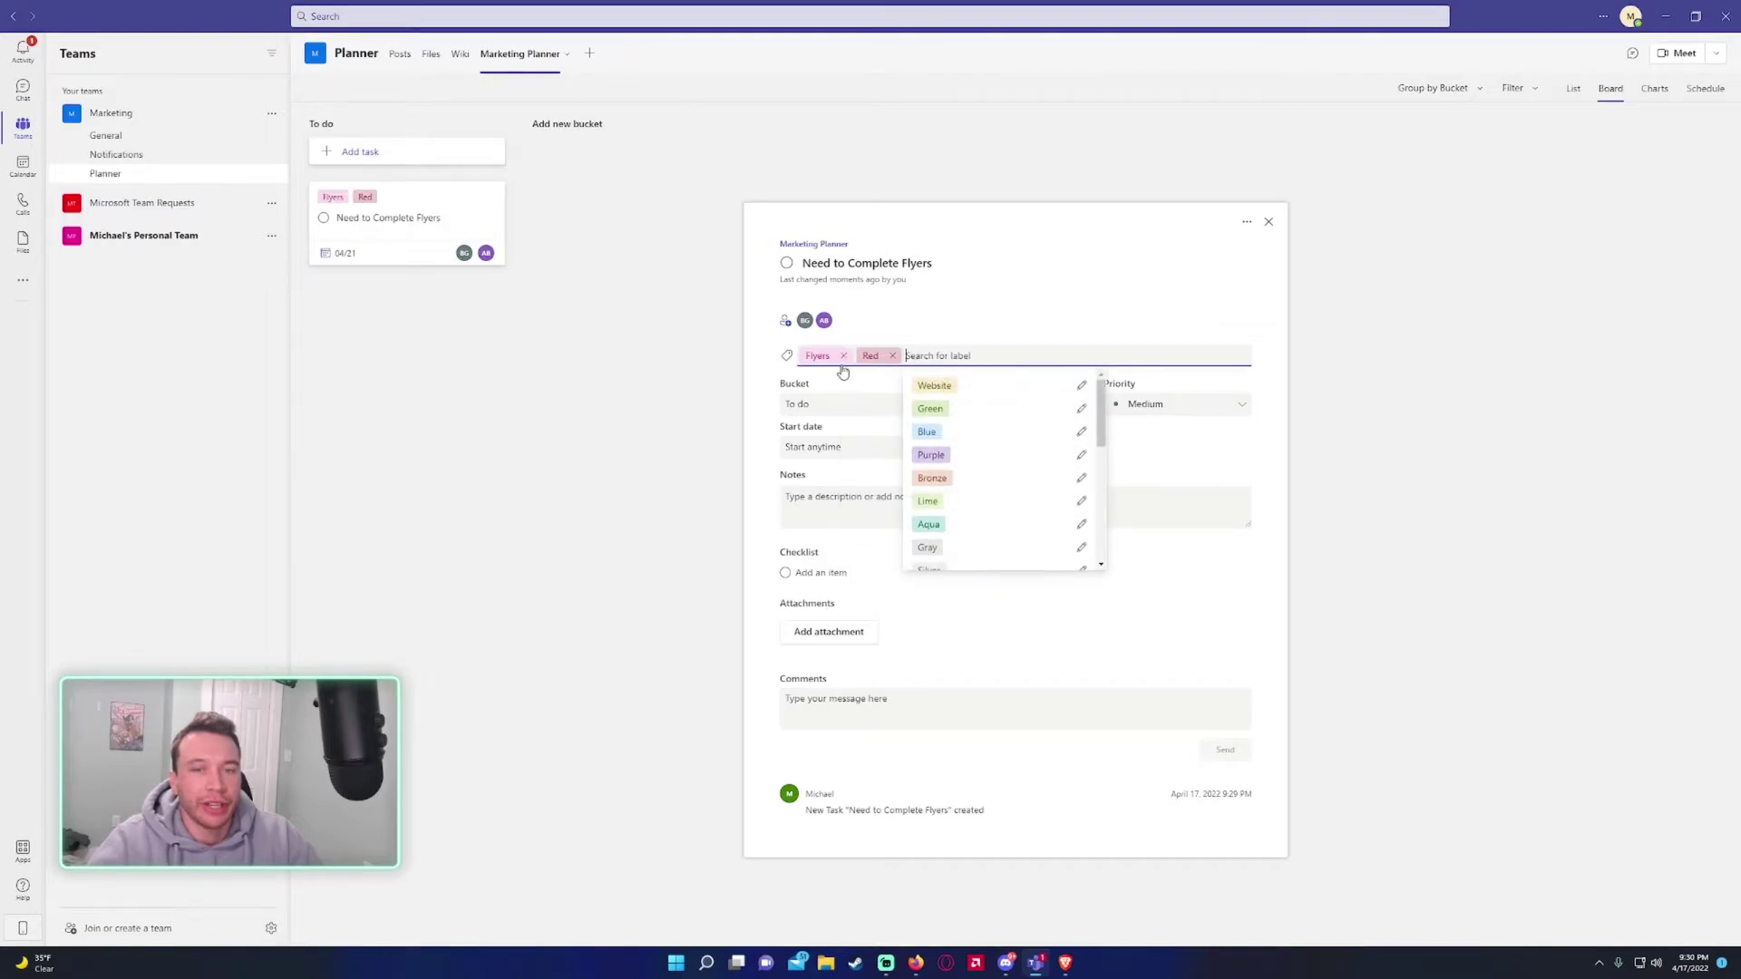
{"action": "left_click", "coordinate": [892, 356]}
{"action": "left_click", "coordinate": [1020, 302]}
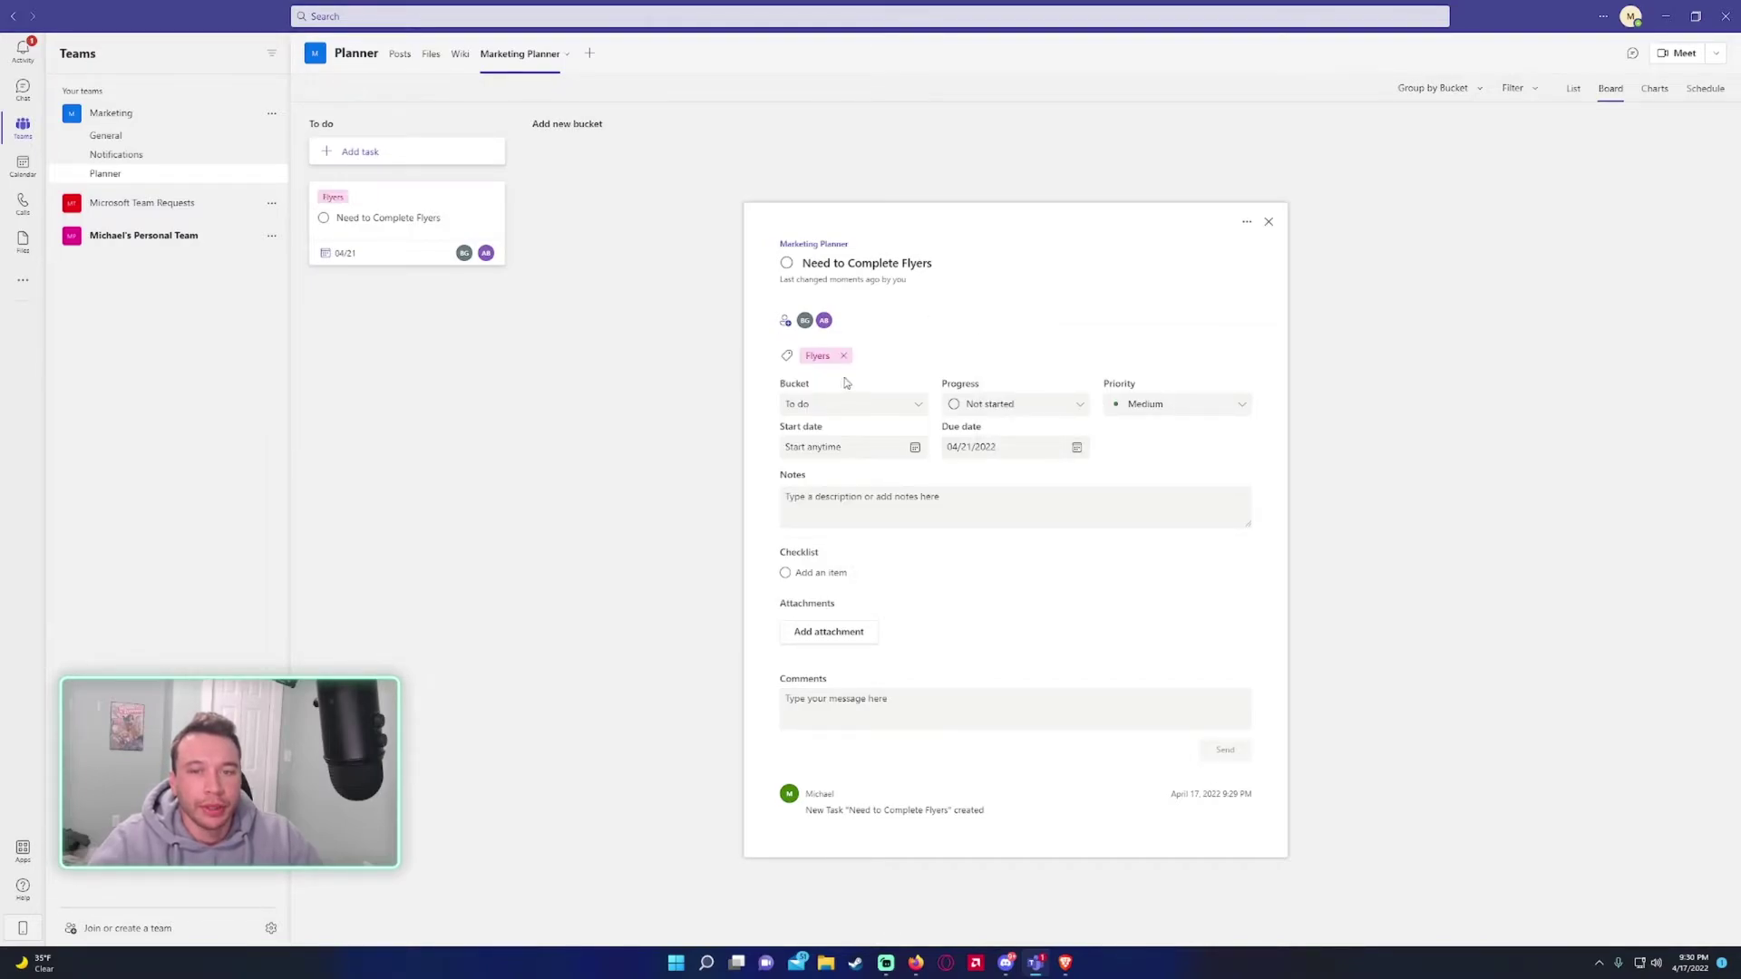
- Check the task's progress options without changing them and set its priority to Low
{"action": "left_click", "coordinate": [1007, 410]}
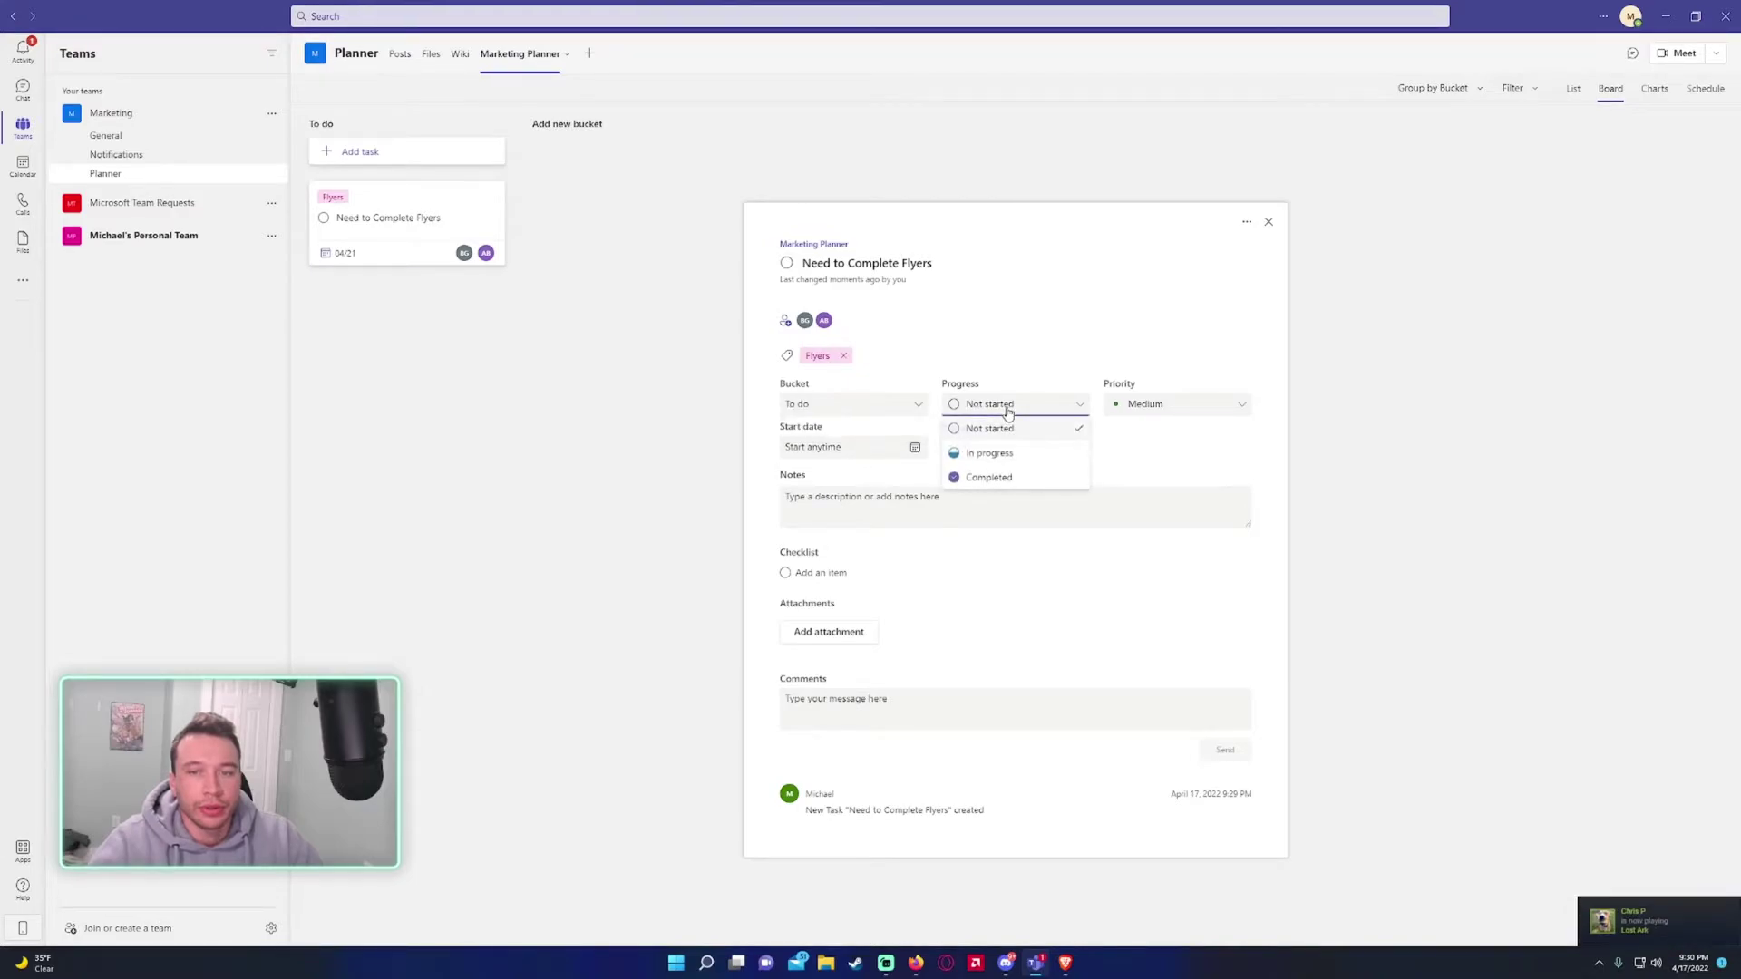
{"action": "left_click", "coordinate": [1180, 448]}
{"action": "left_click", "coordinate": [1170, 404]}
{"action": "left_click", "coordinate": [1141, 498]}
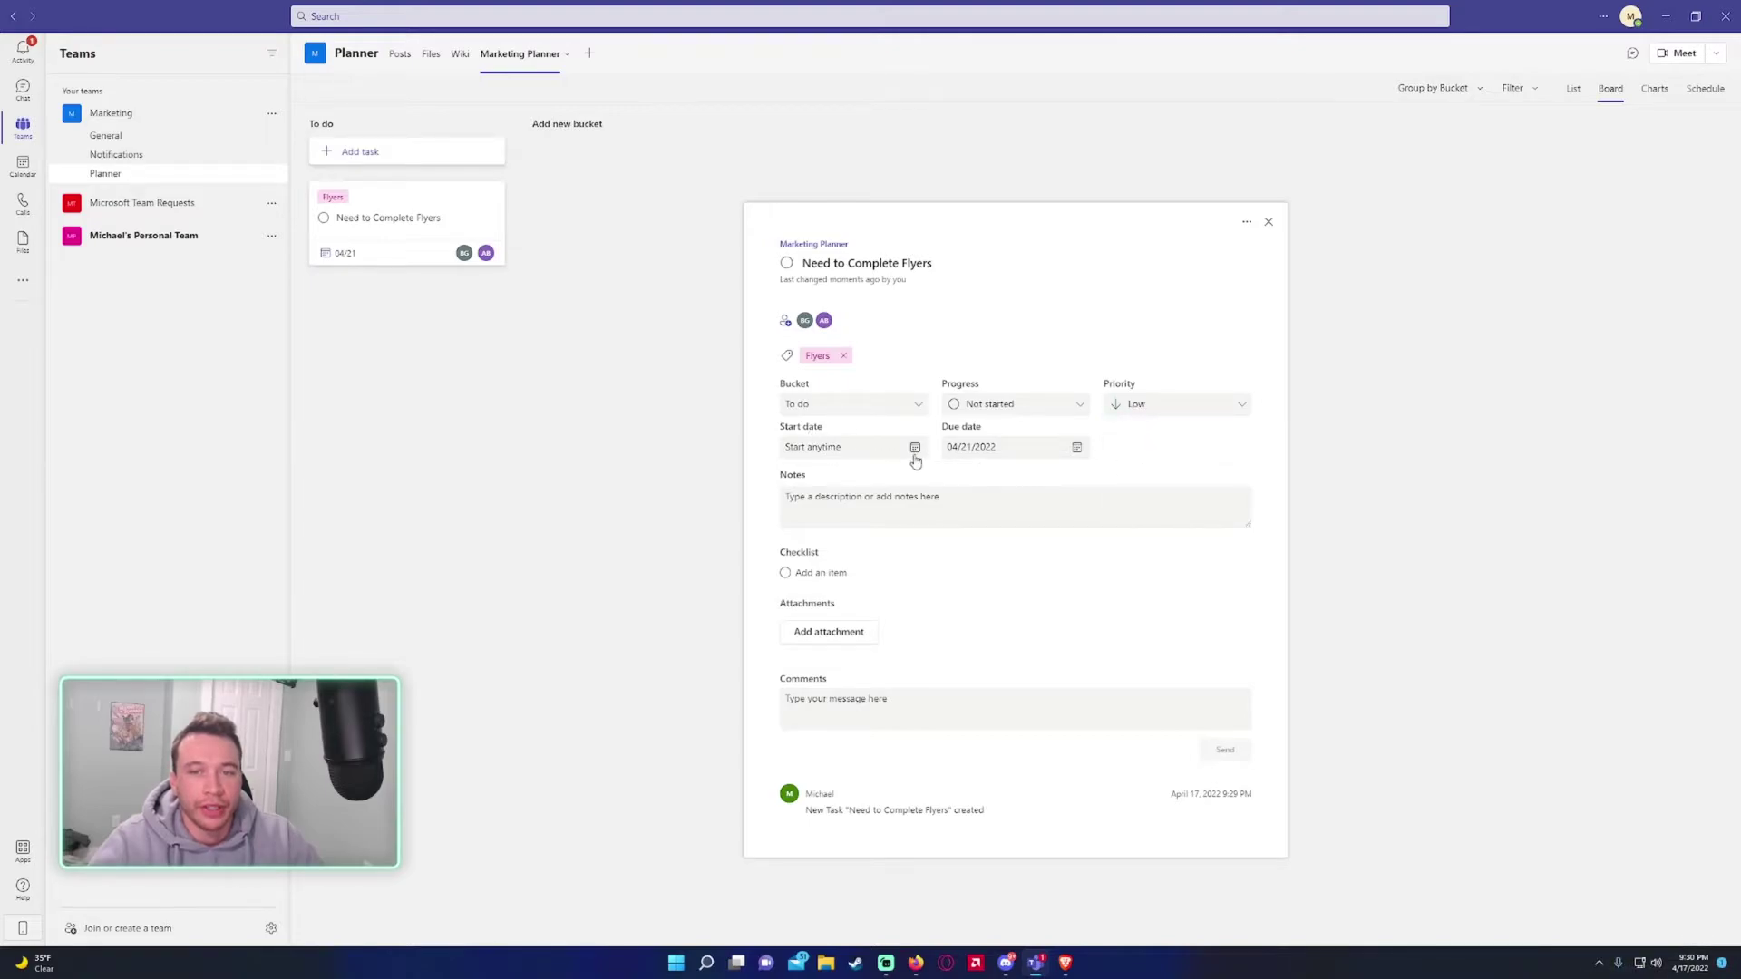
- Add the note "Make Flyers green" and the checklist items "Print Flyers" and "Color Flyers" to the task
{"action": "left_click", "coordinate": [836, 490]}
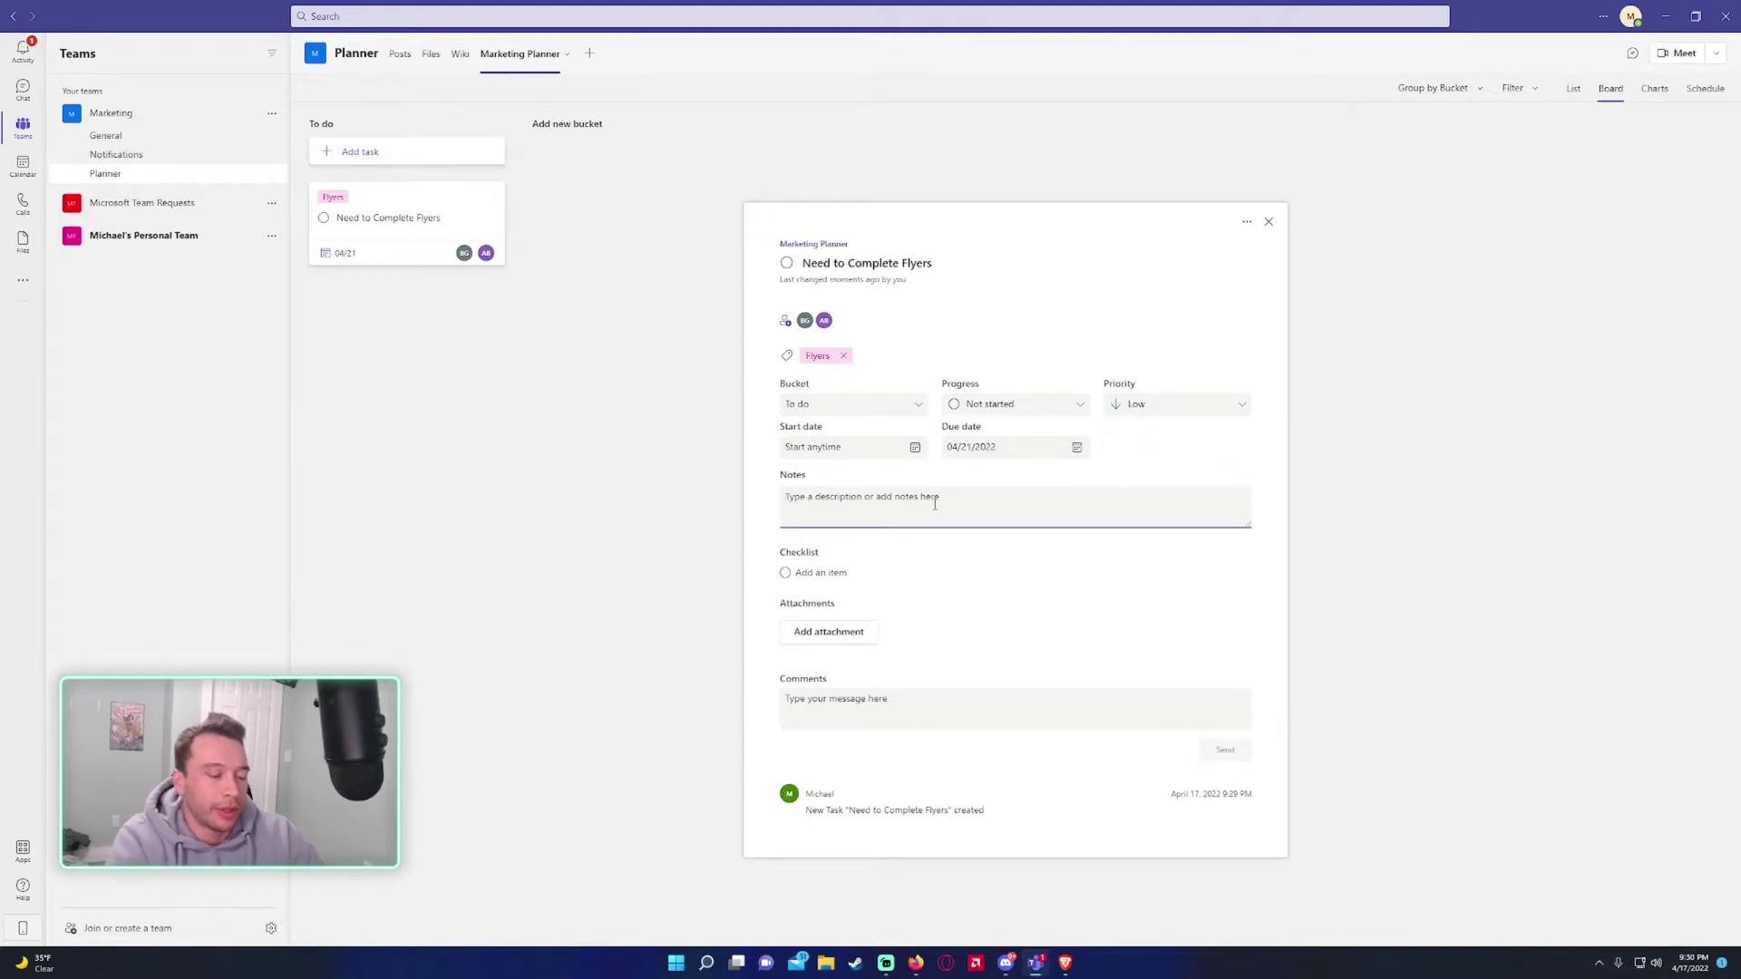
{"action": "type", "text": "Make Flyers green"}
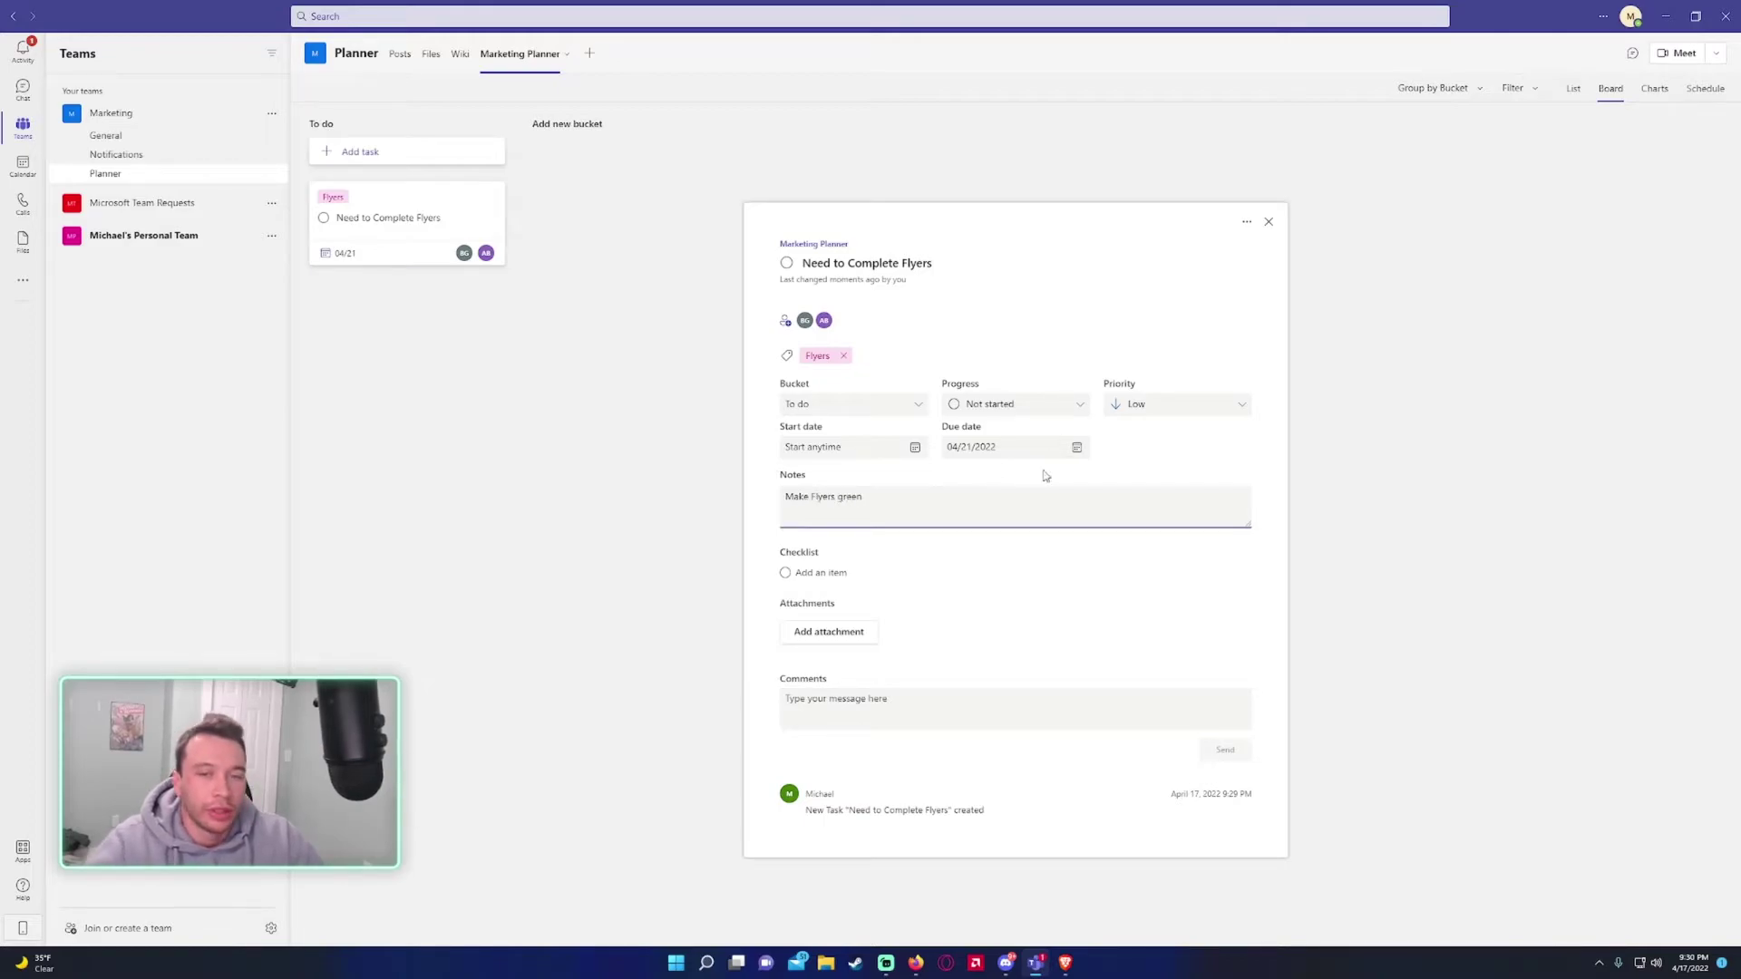
{"action": "left_click", "coordinate": [965, 570]}
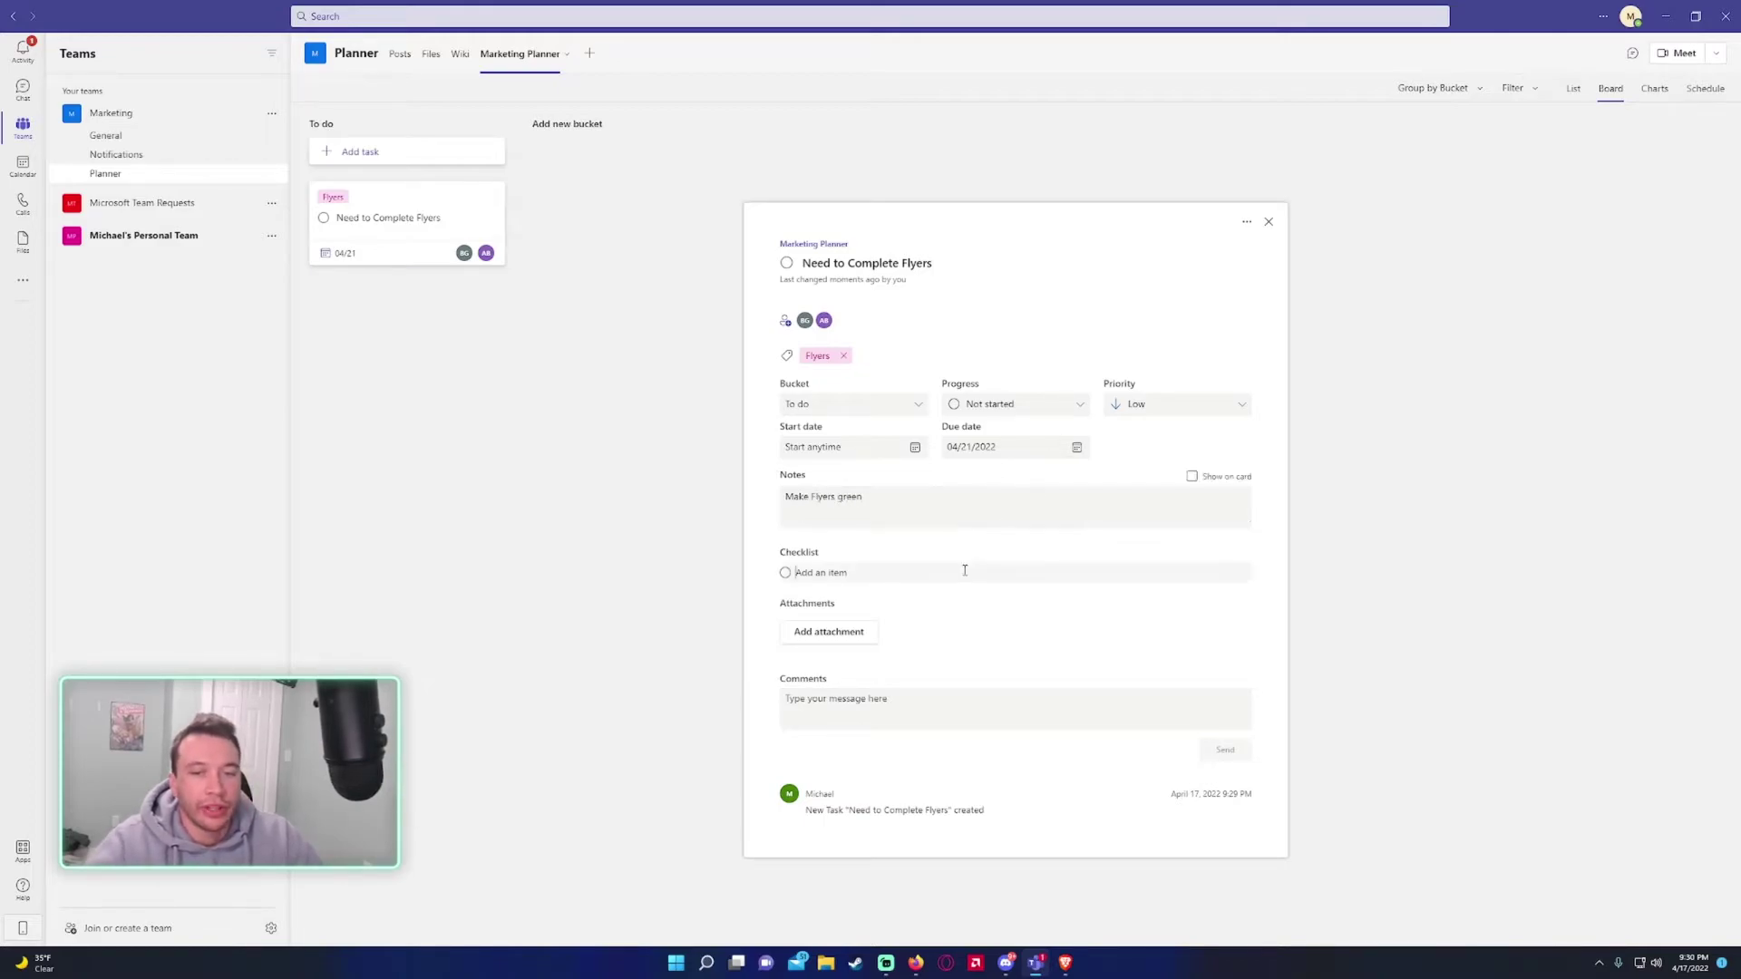
{"action": "type", "text": "Print Fl"}
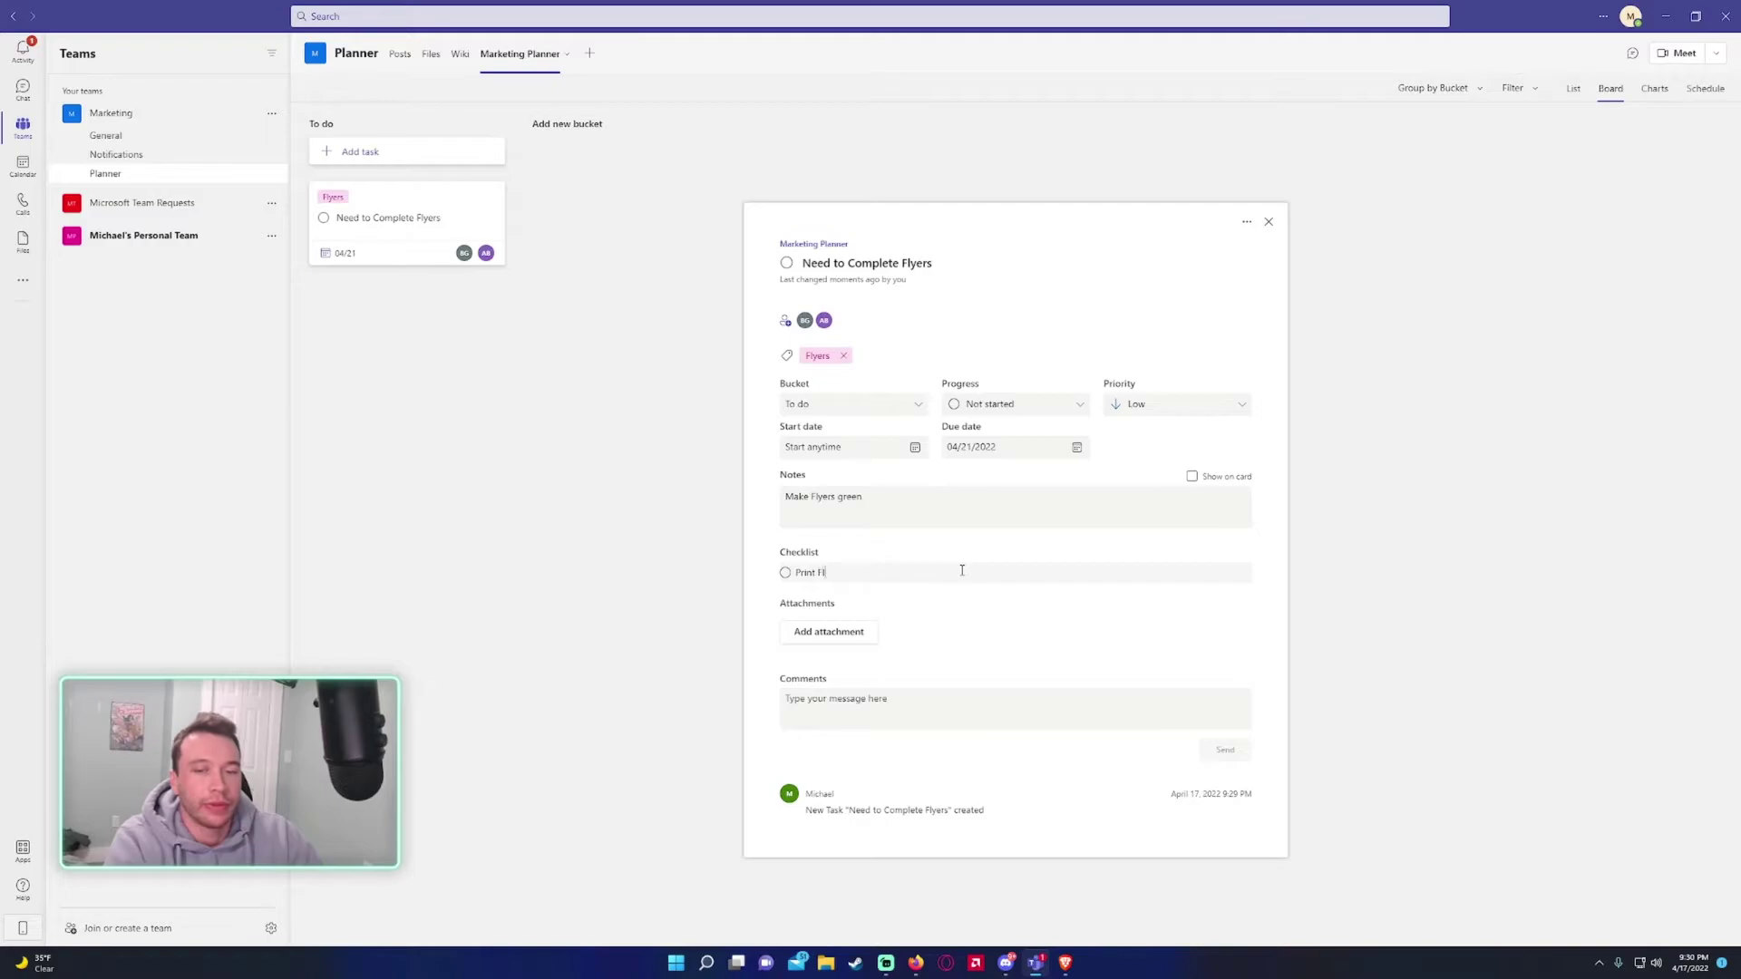
{"action": "type", "text": "yers"}
{"action": "key", "text": "Return"}
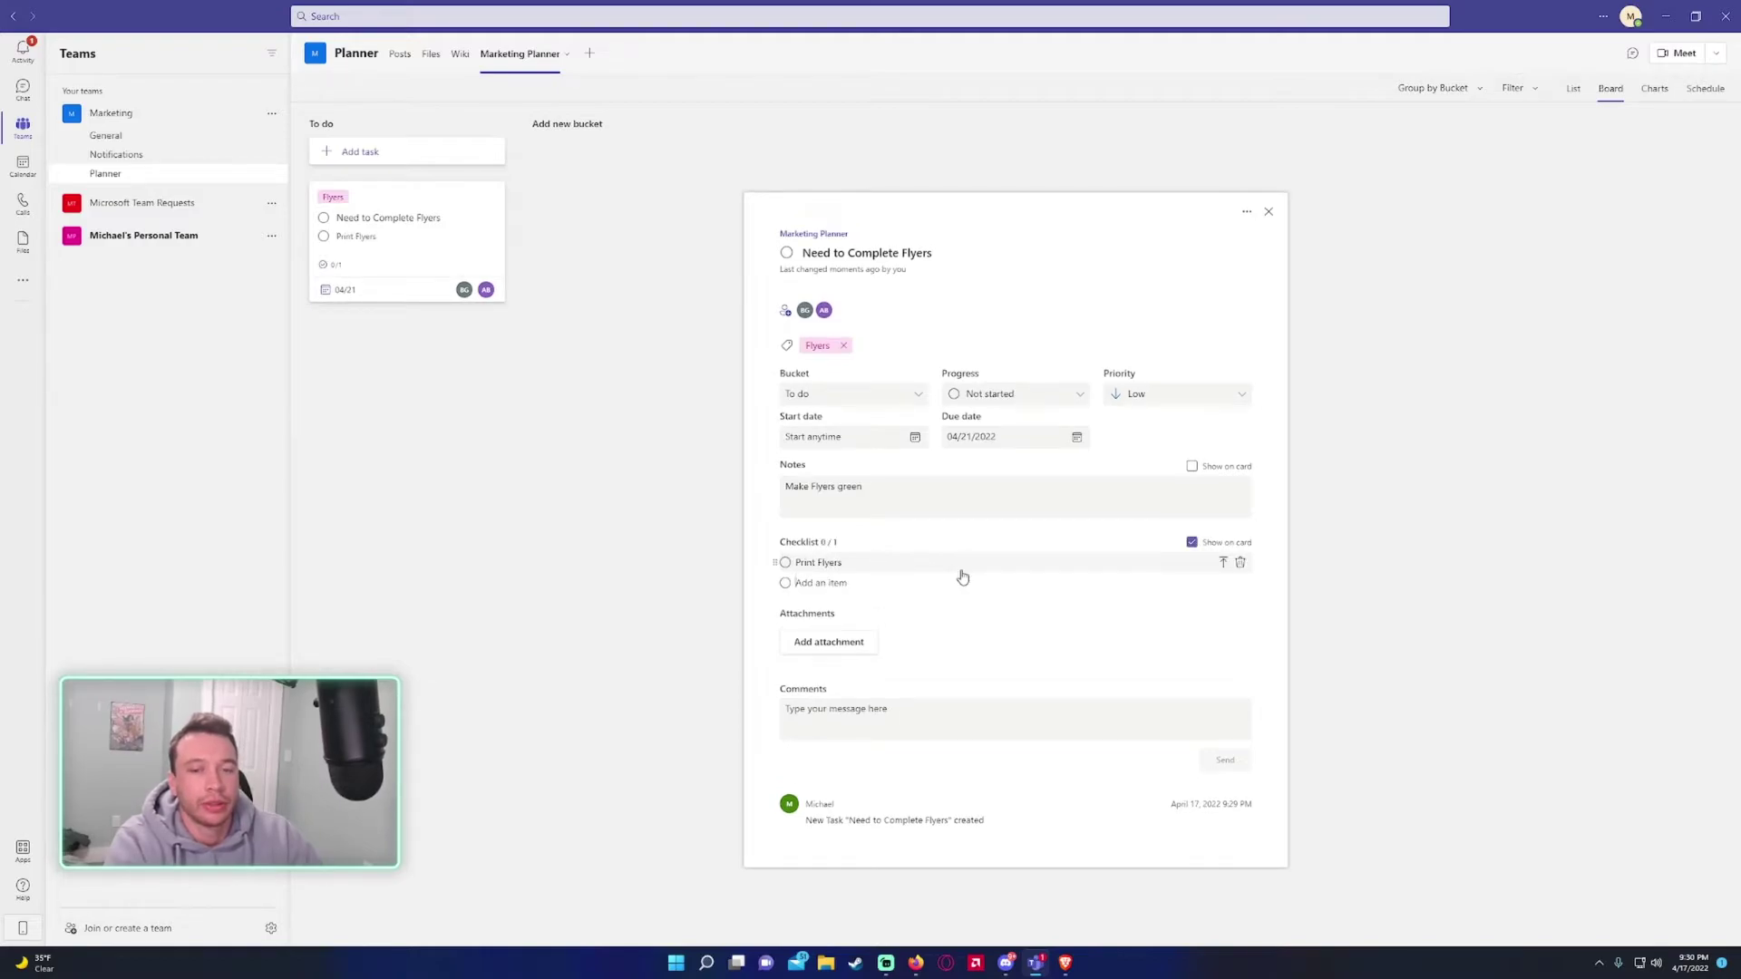
{"action": "type", "text": "Color Flyers"}
{"action": "key", "text": "Return"}
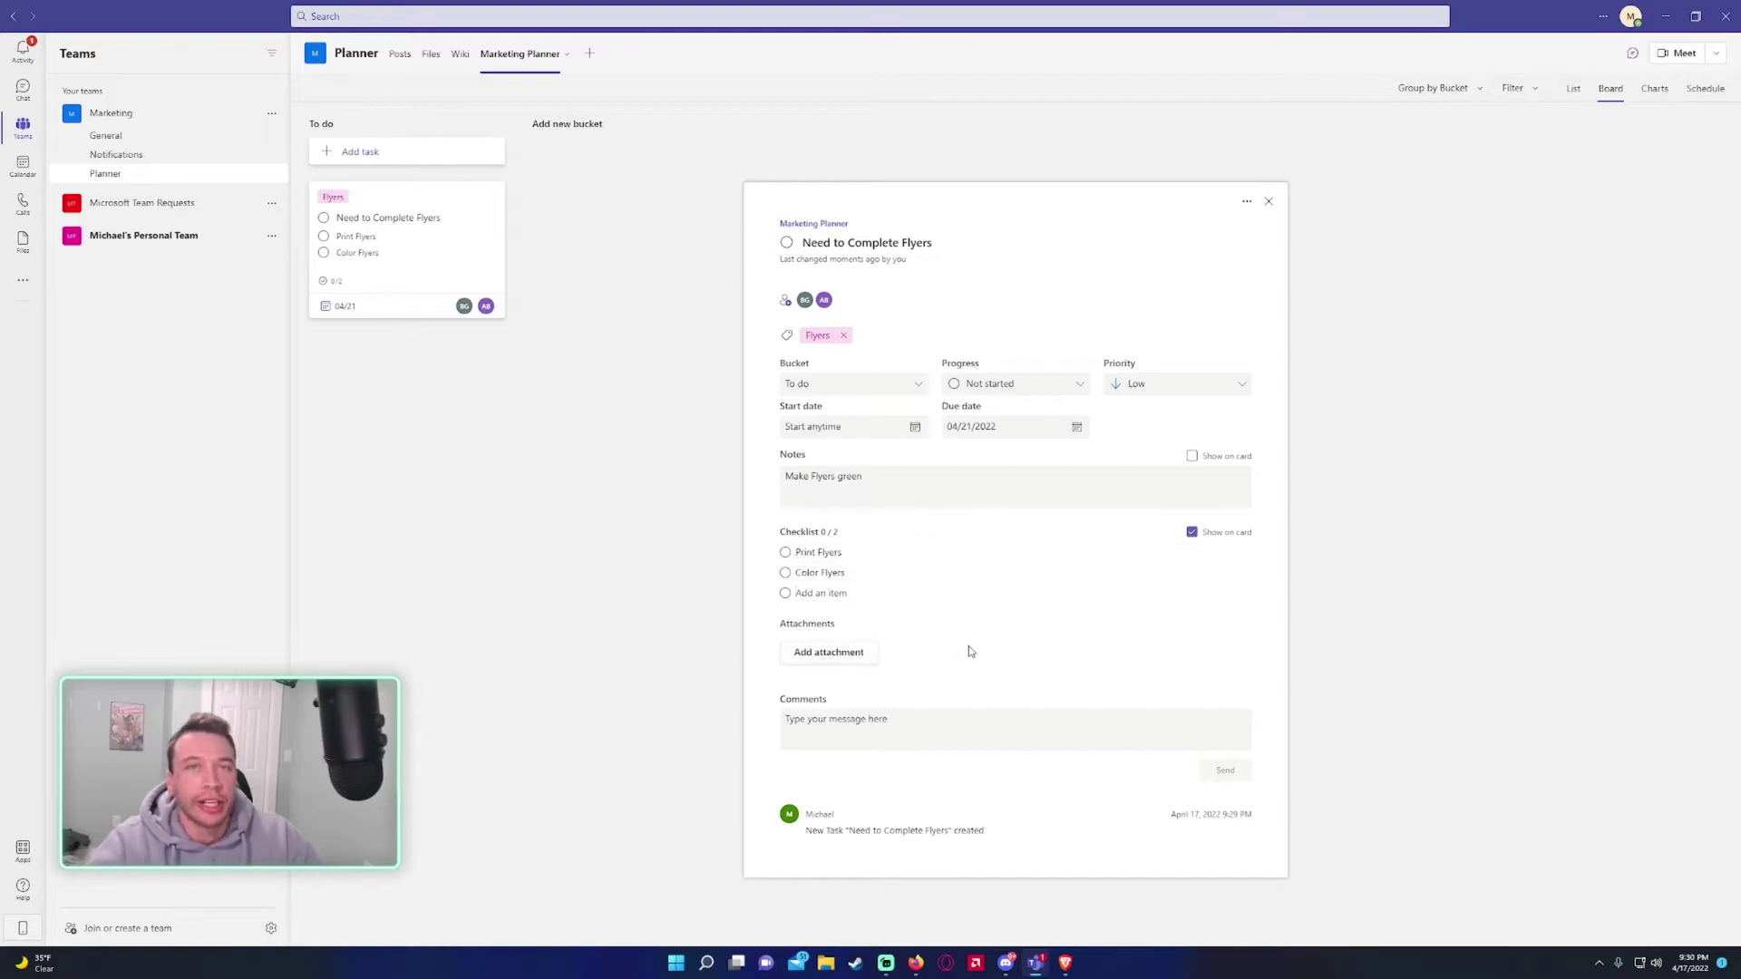
- Post the comment "Got the flyers all set!" on the task and close its details
{"action": "left_click", "coordinate": [837, 724]}
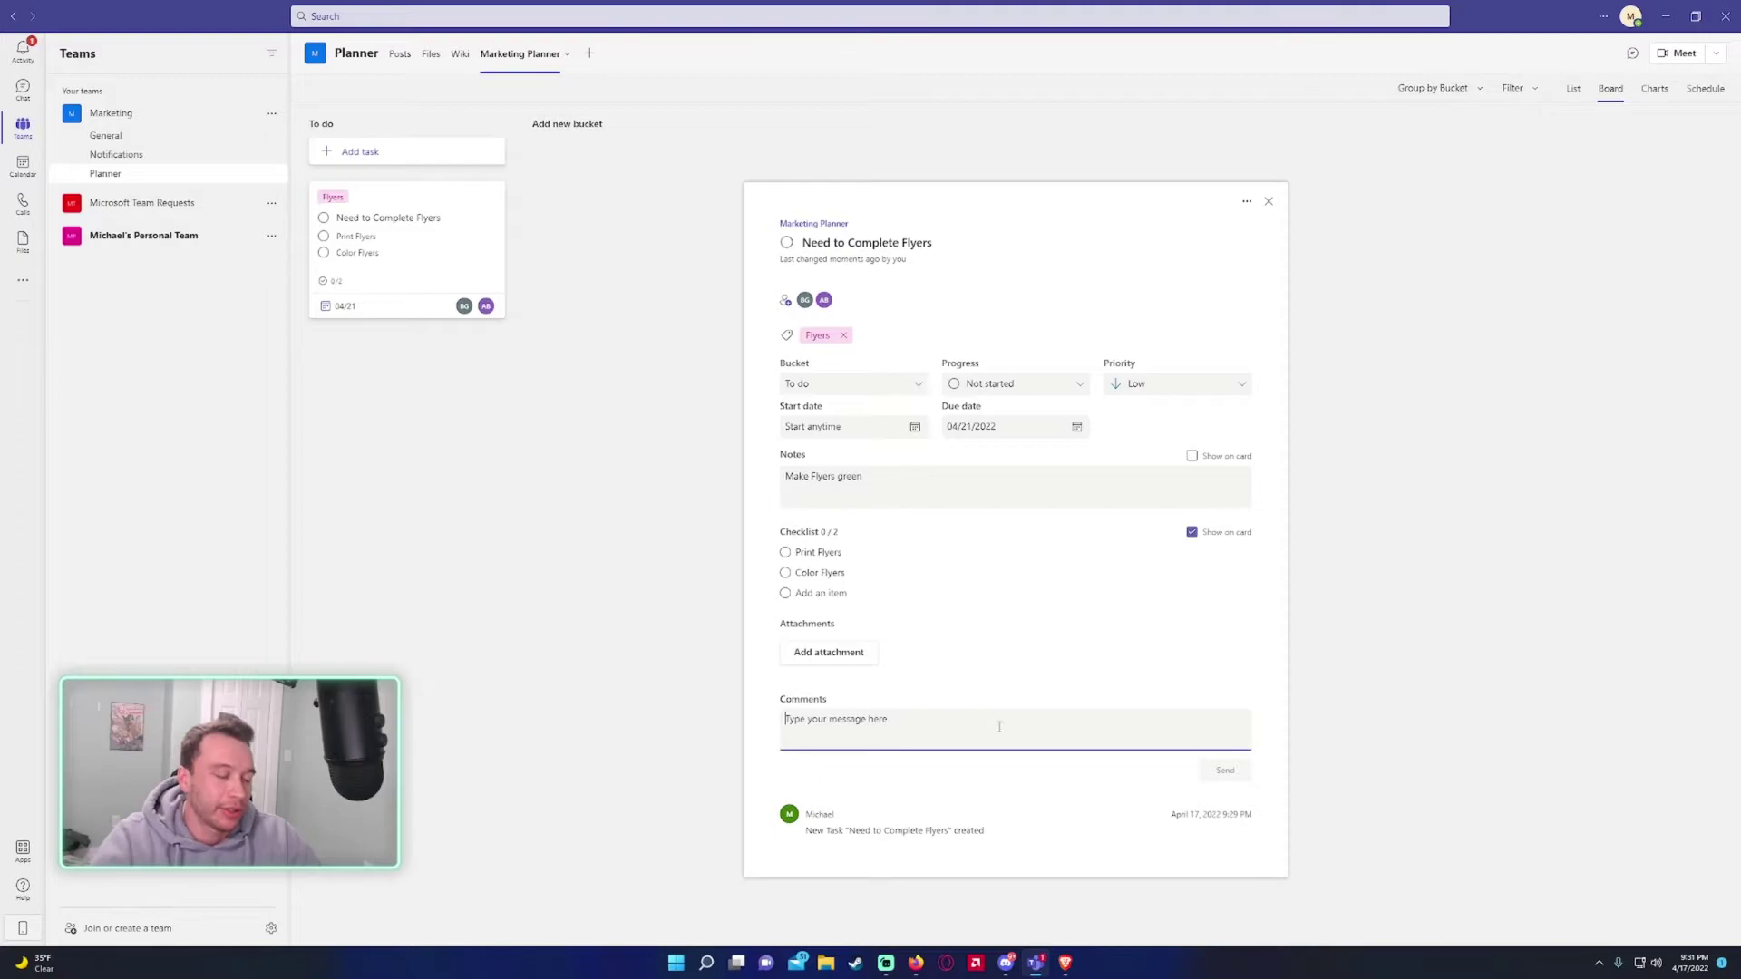
{"action": "type", "text": "Got the flyers all set!"}
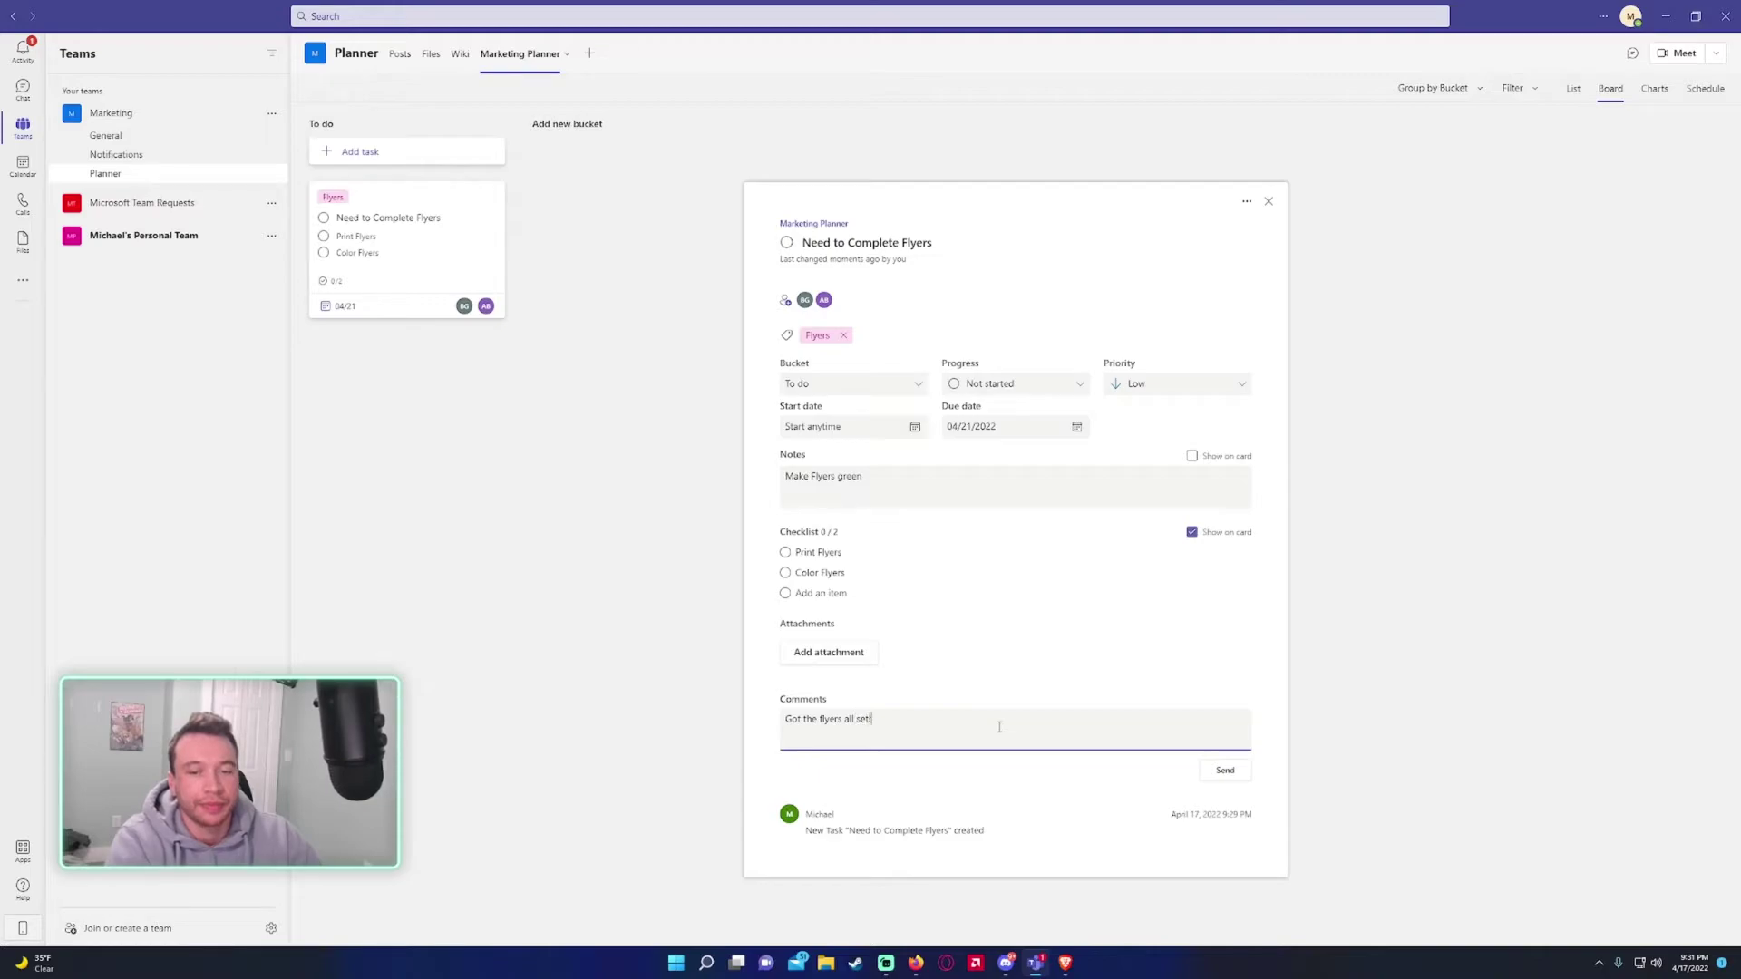
{"action": "left_click", "coordinate": [1225, 770]}
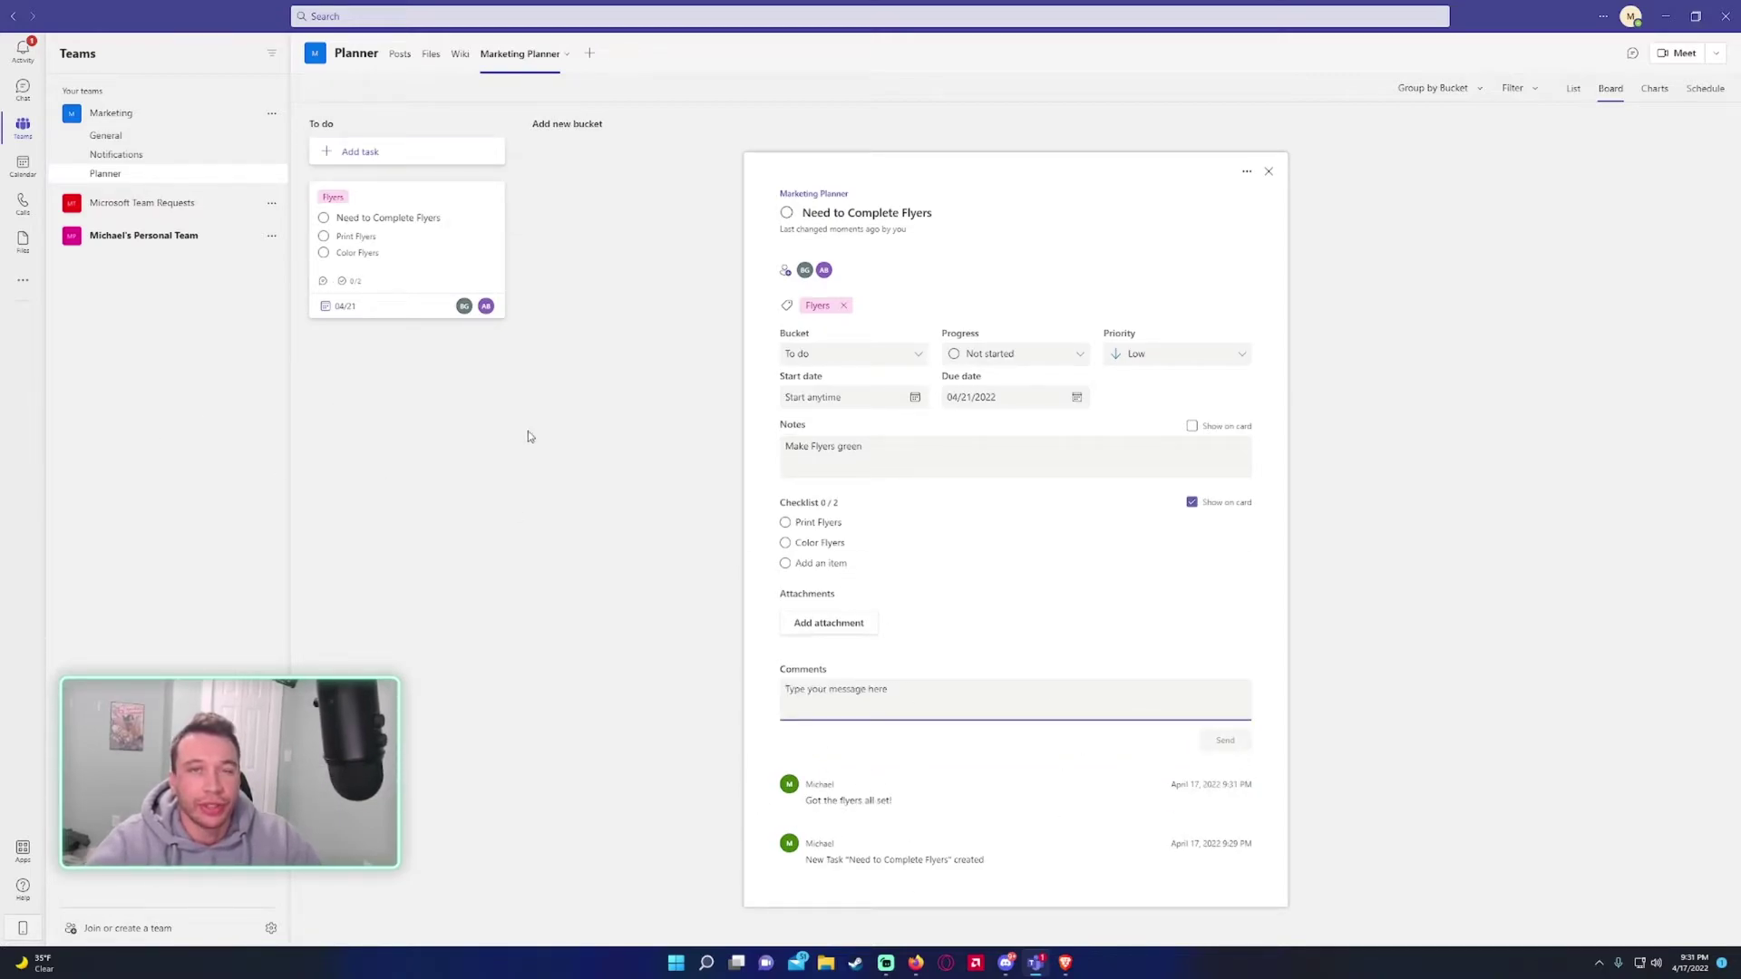
{"action": "left_click", "coordinate": [570, 424]}
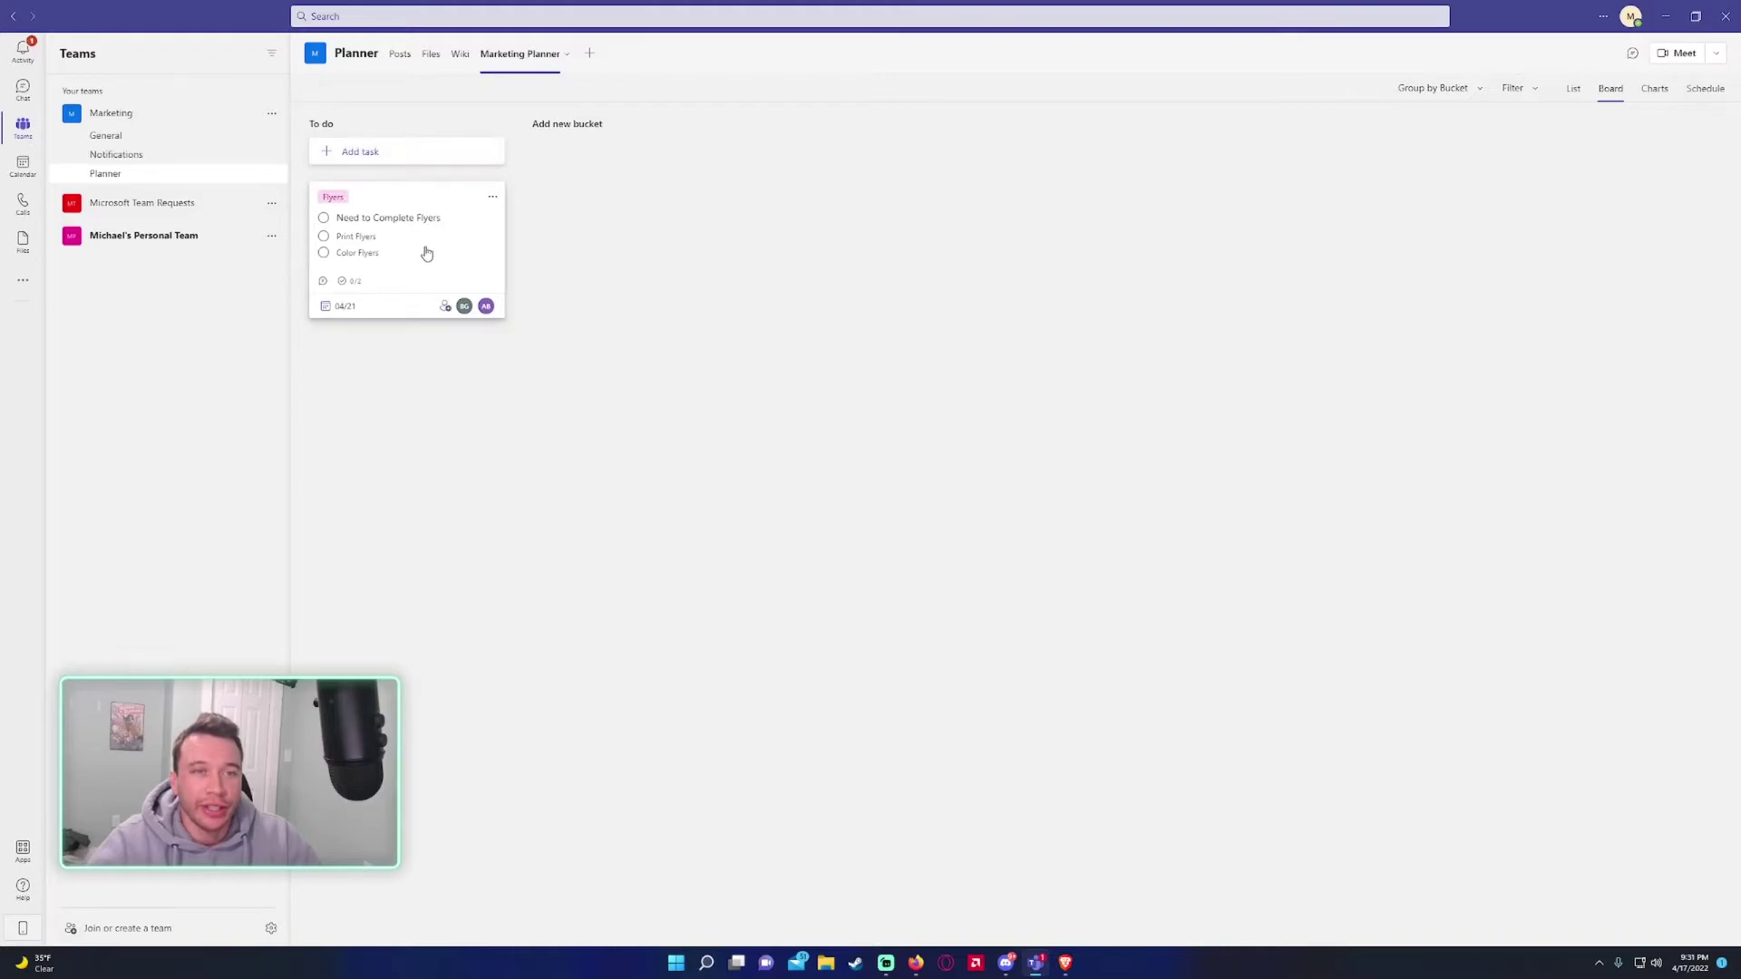
- Check the board's grouping and filter options and compare the plan's List and Board views
{"action": "left_click", "coordinate": [1452, 89]}
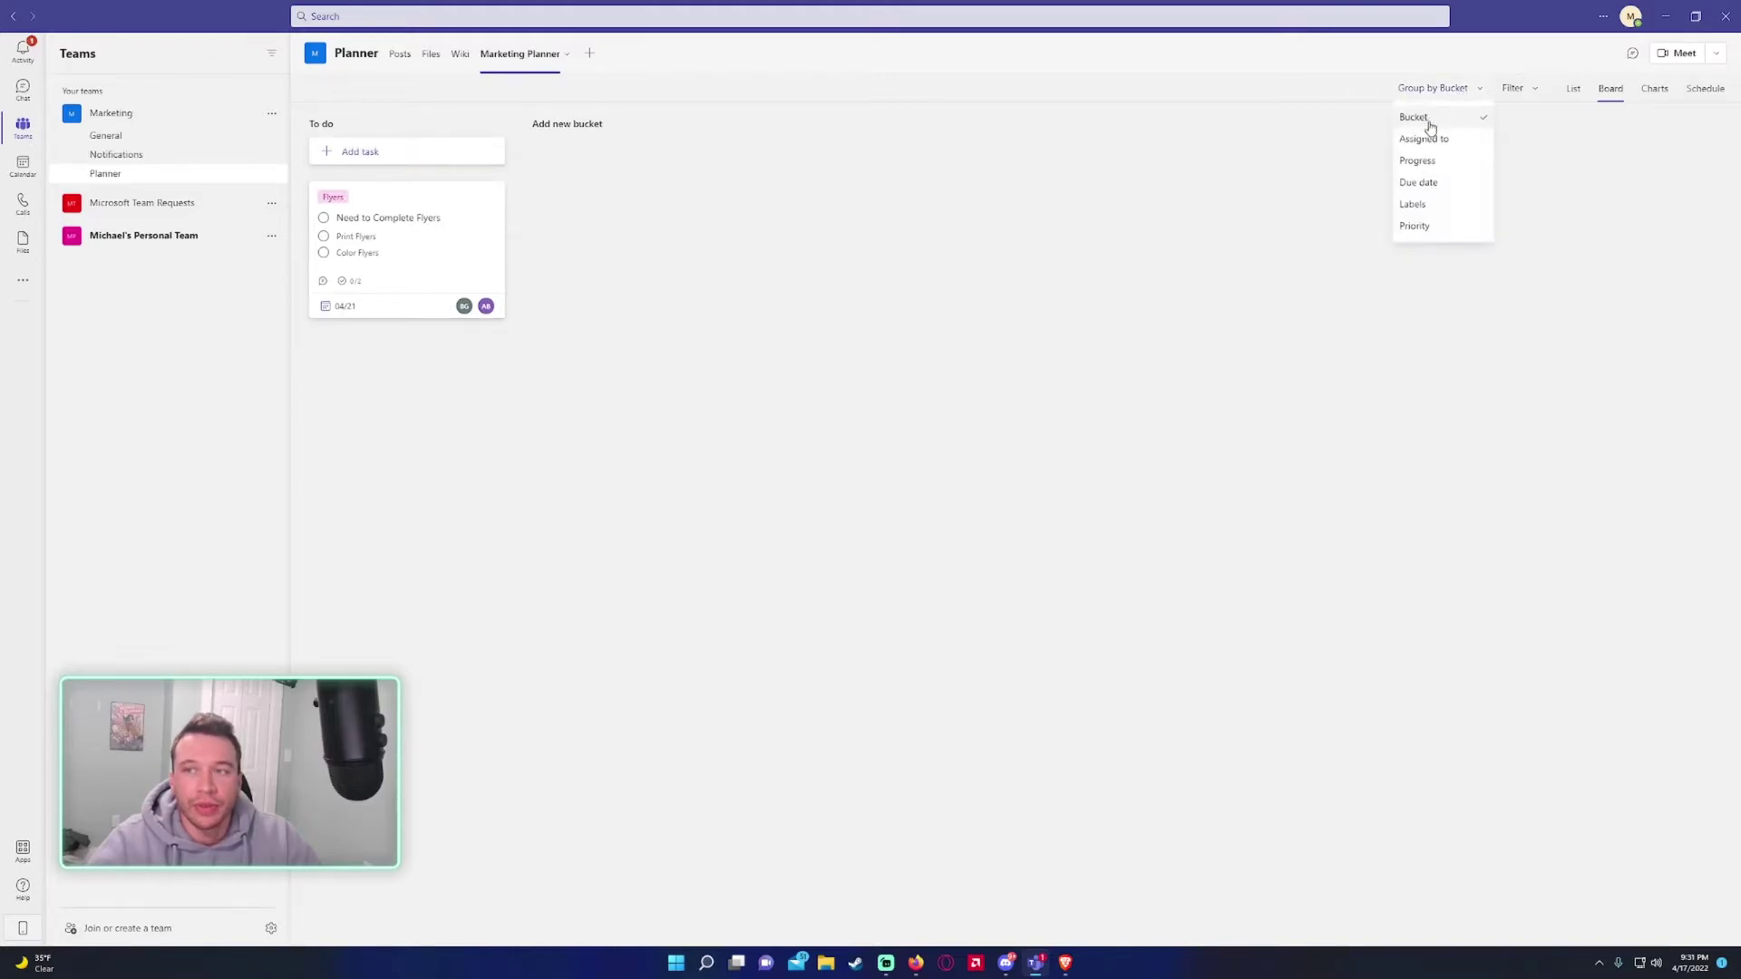
{"action": "left_click", "coordinate": [1513, 94]}
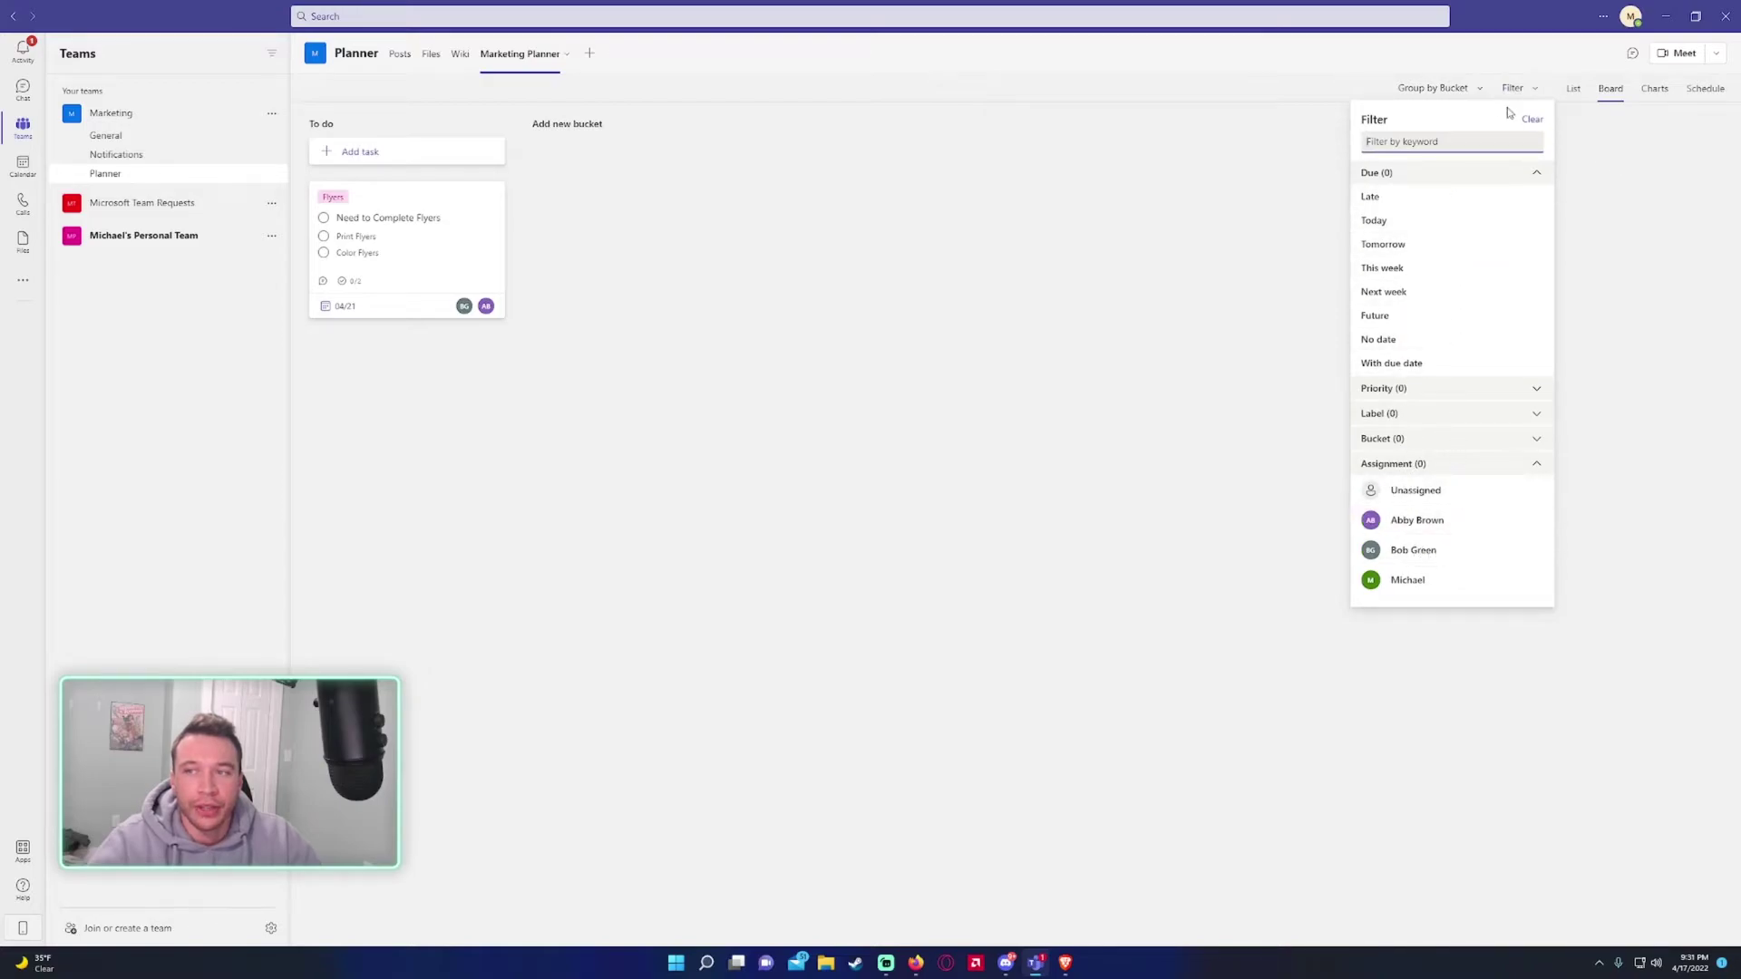
{"action": "left_click", "coordinate": [1518, 92]}
{"action": "left_click", "coordinate": [1574, 96]}
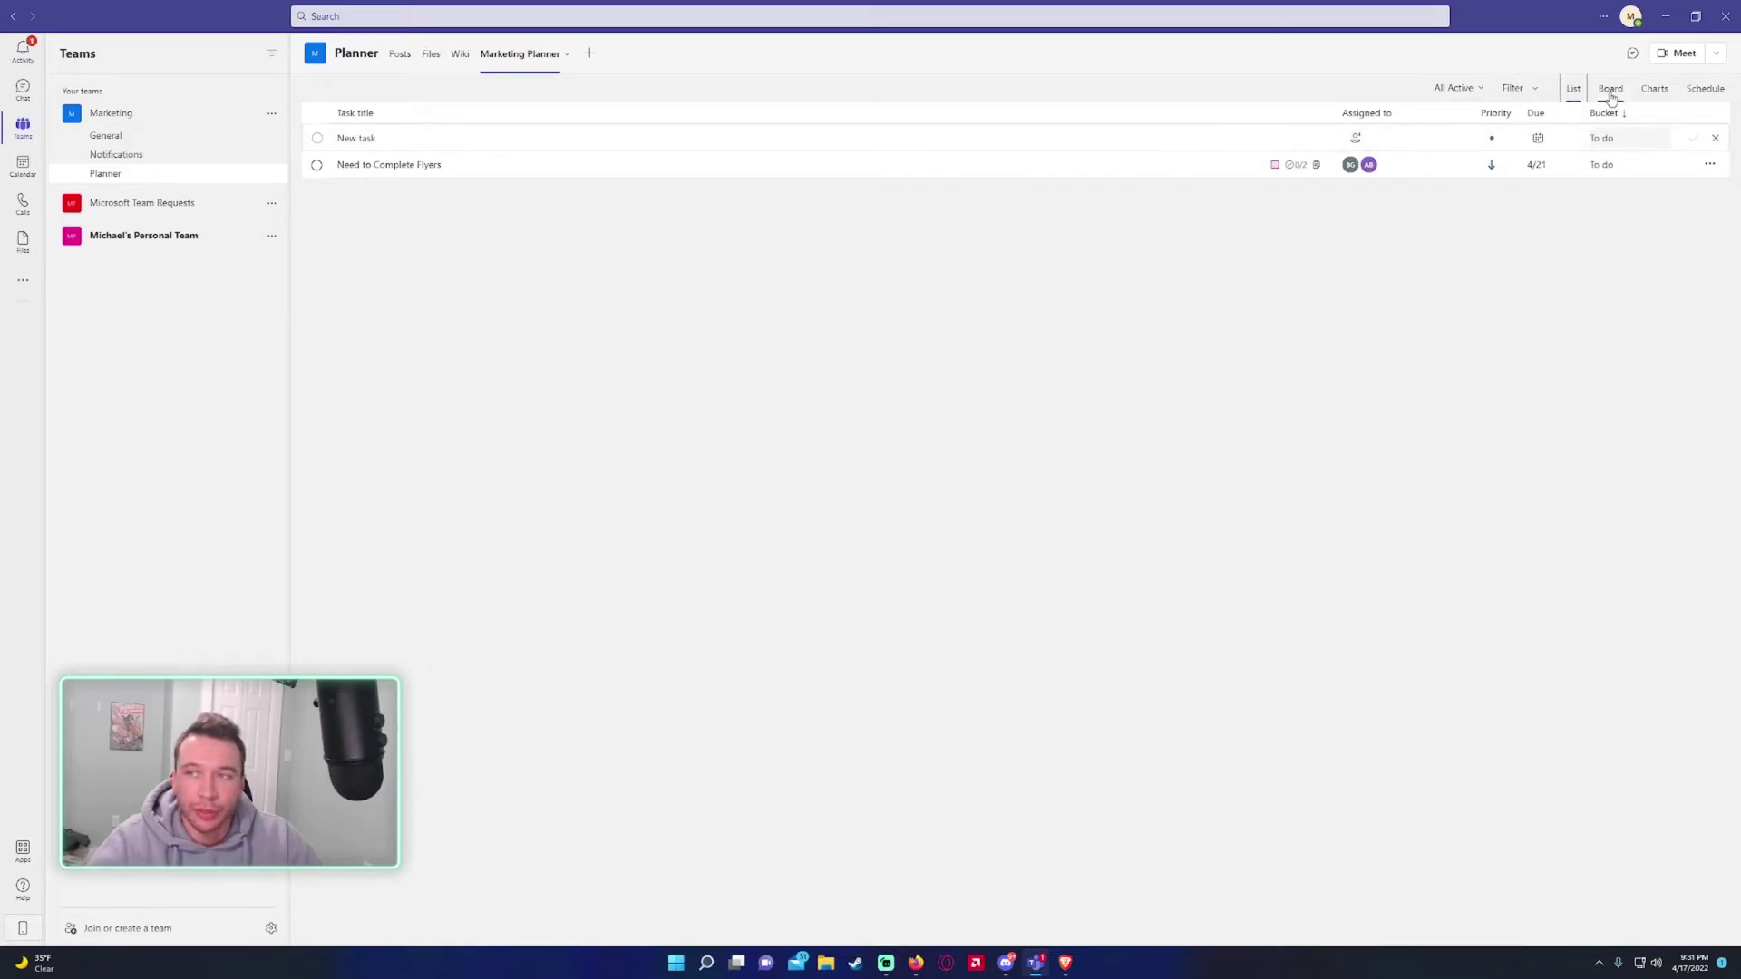
{"action": "left_click", "coordinate": [1611, 90]}
{"action": "left_click", "coordinate": [1573, 88]}
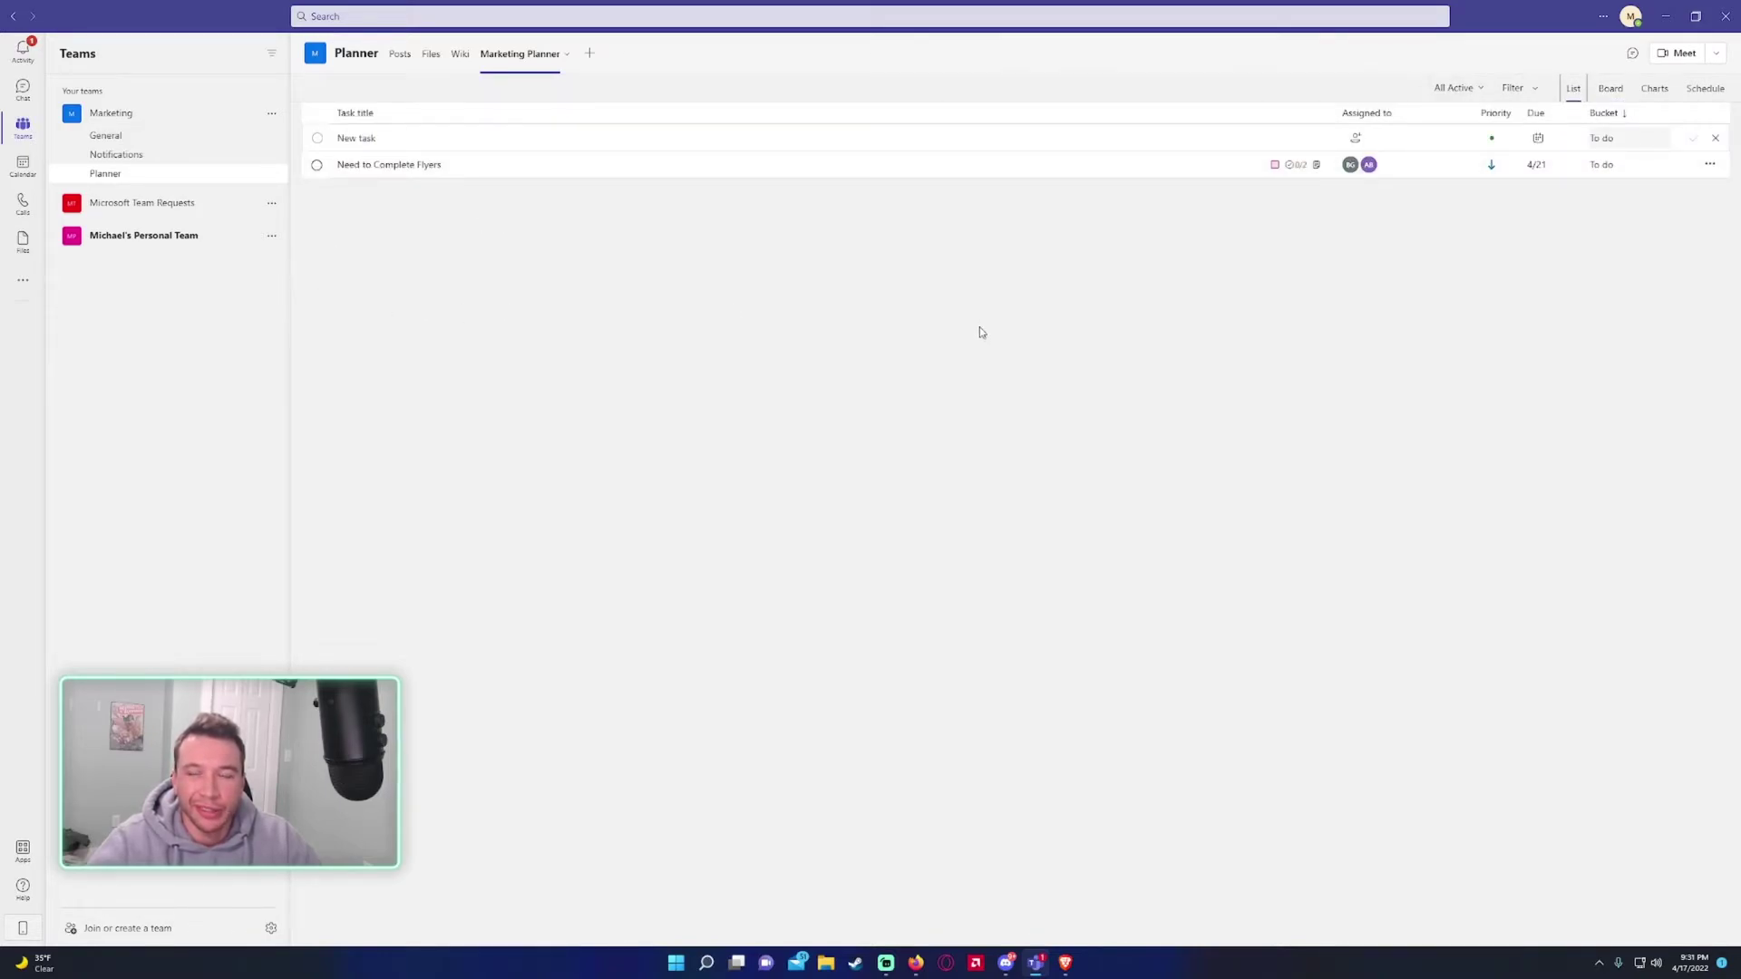
{"action": "left_click", "coordinate": [1605, 88]}
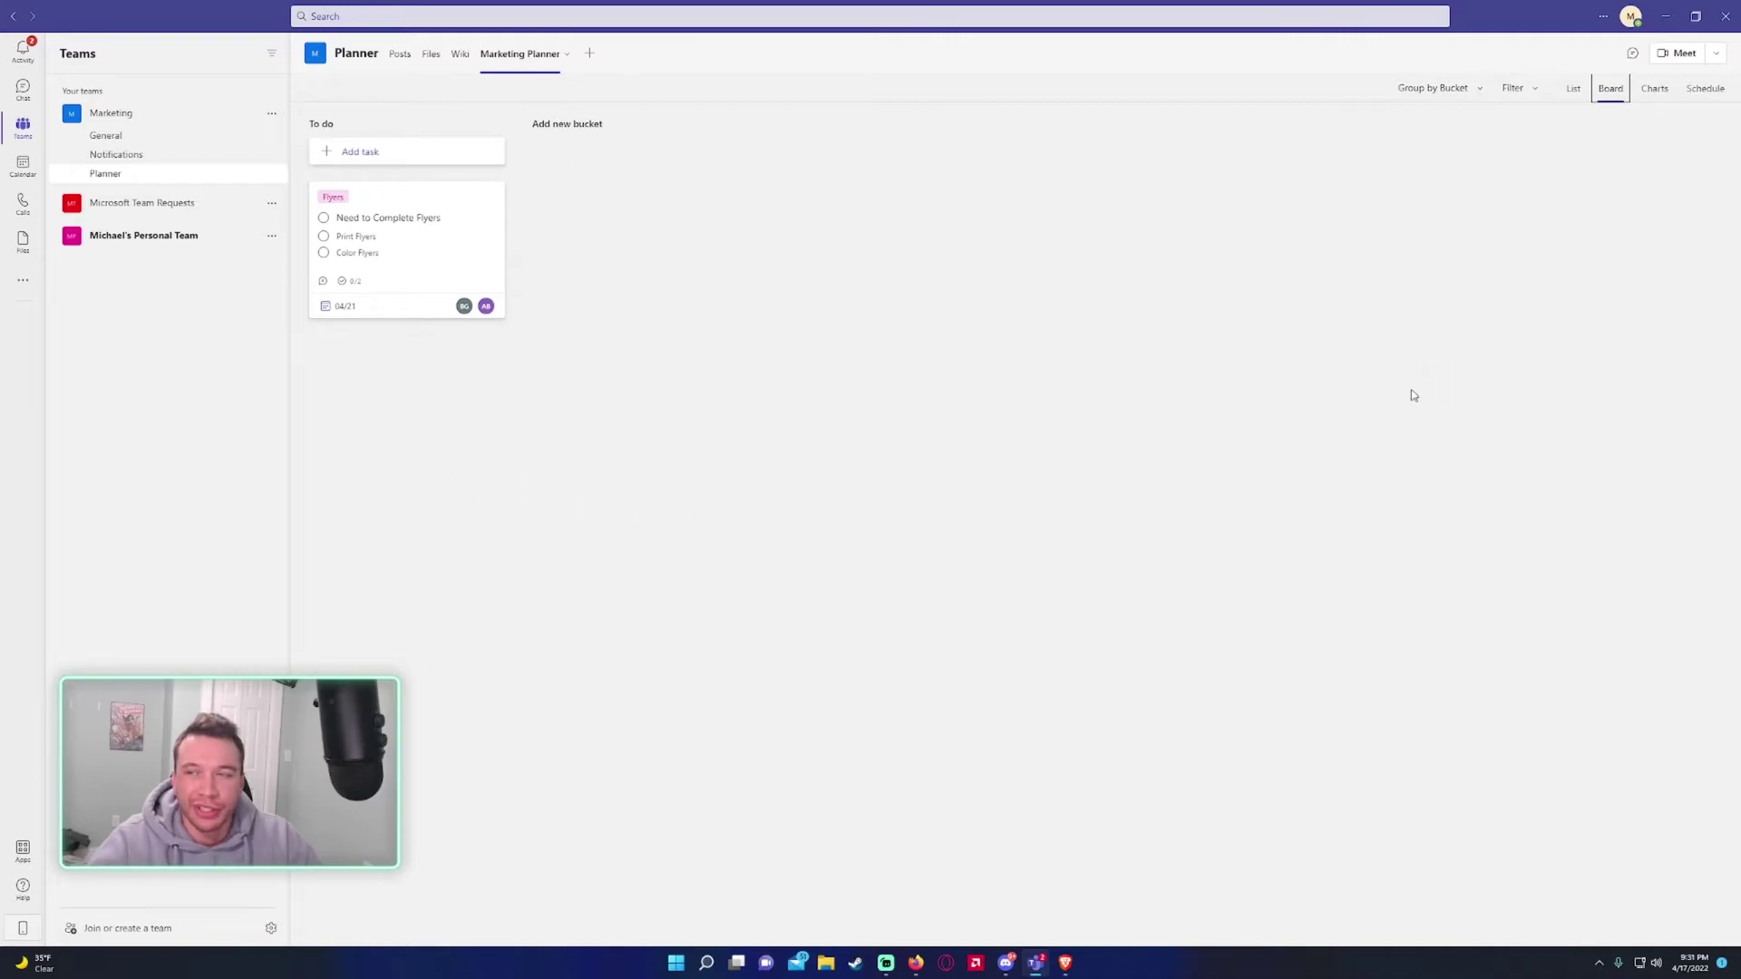
- Rename the "To do" bucket on the Marketing Planner board to "A Team"
{"action": "left_click", "coordinate": [329, 123]}
{"action": "left_click", "coordinate": [661, 209]}
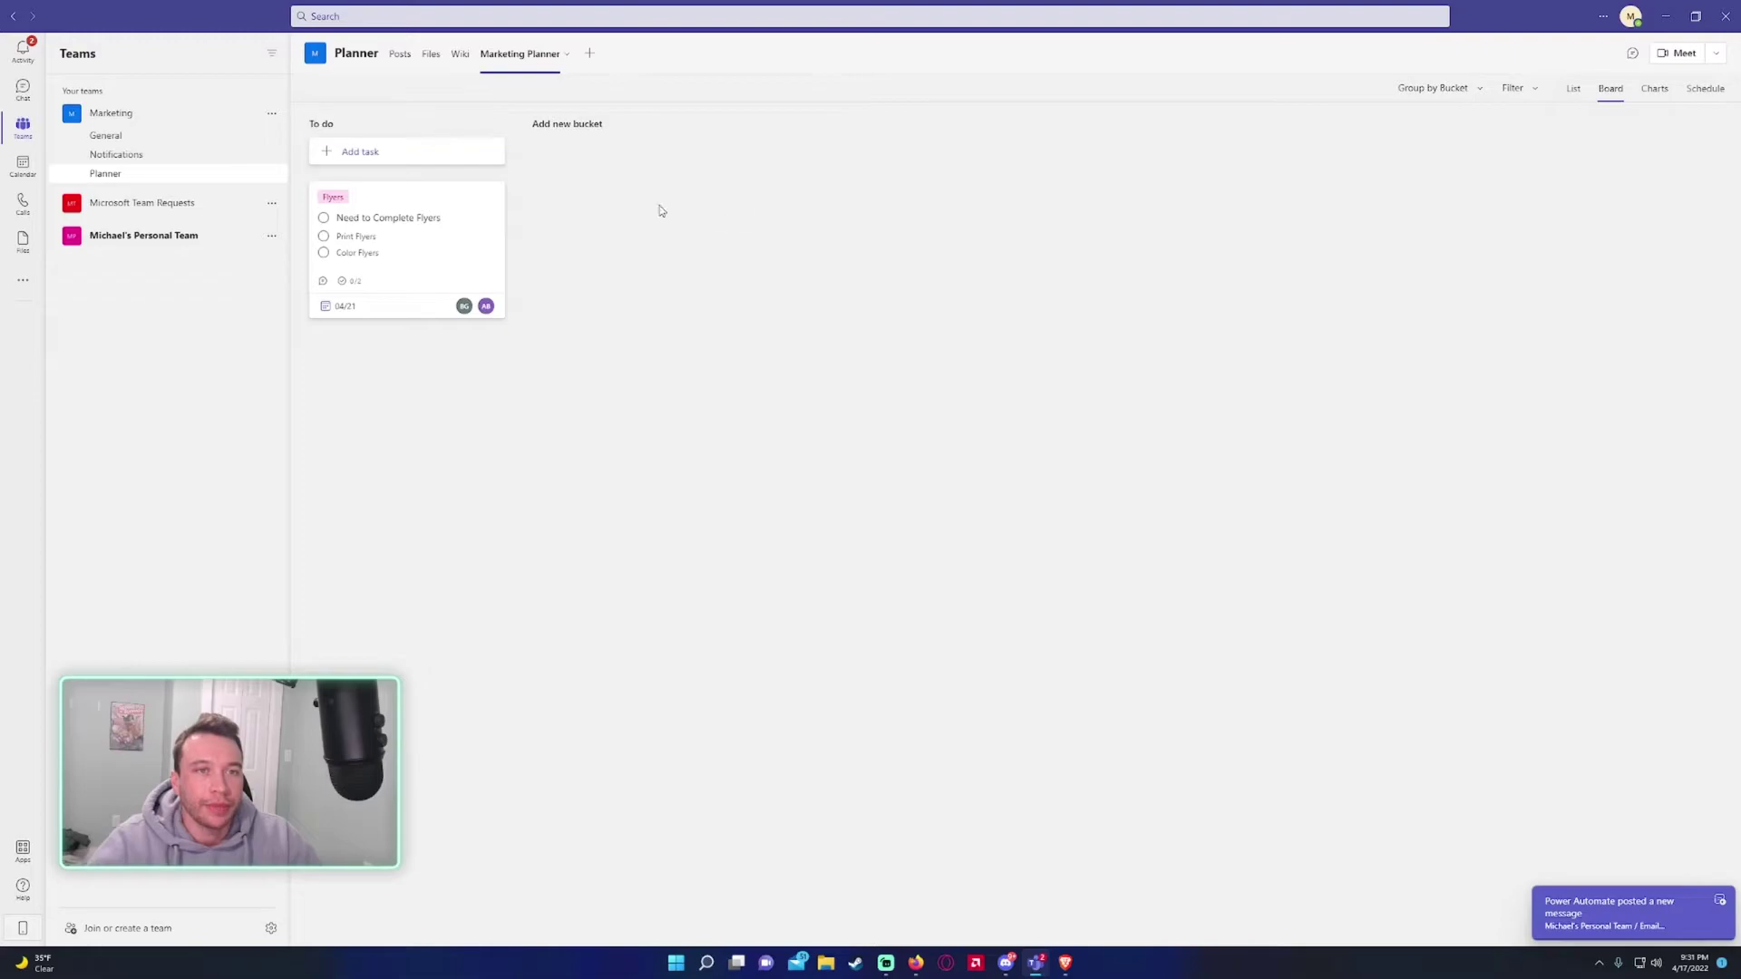
{"action": "left_click", "coordinate": [379, 127]}
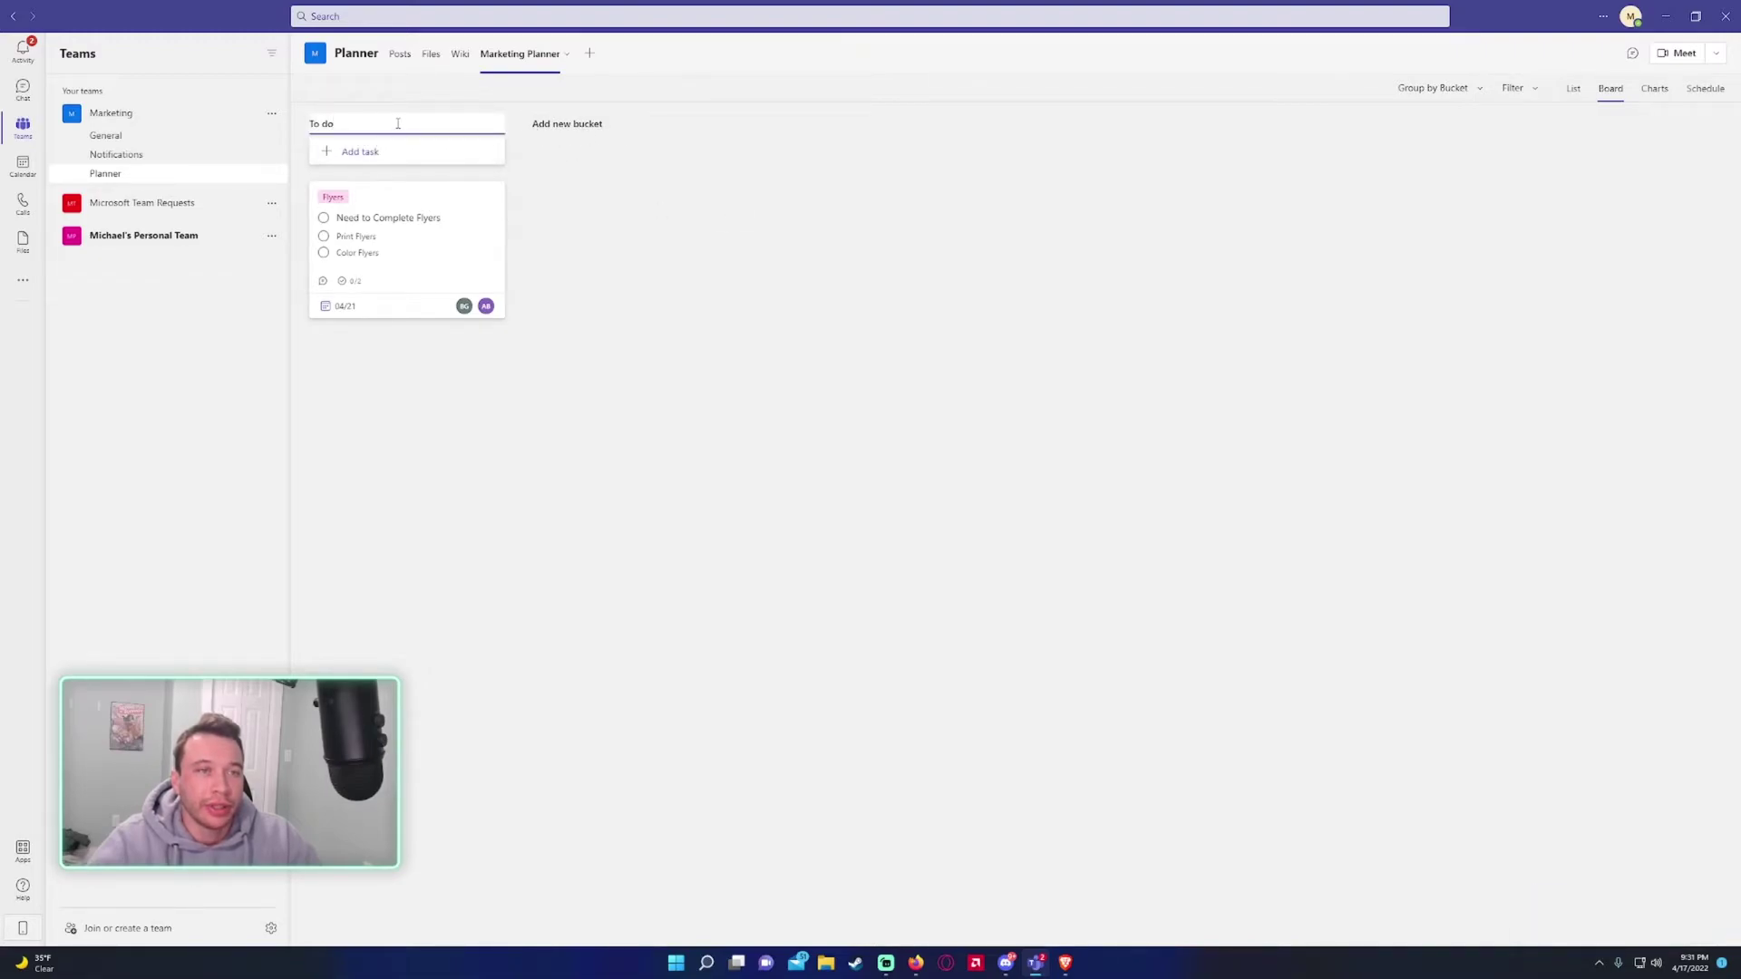
{"action": "key", "text": "ctrl+a"}
{"action": "key", "text": "BackSpace"}
{"action": "type", "text": "A Tea"}
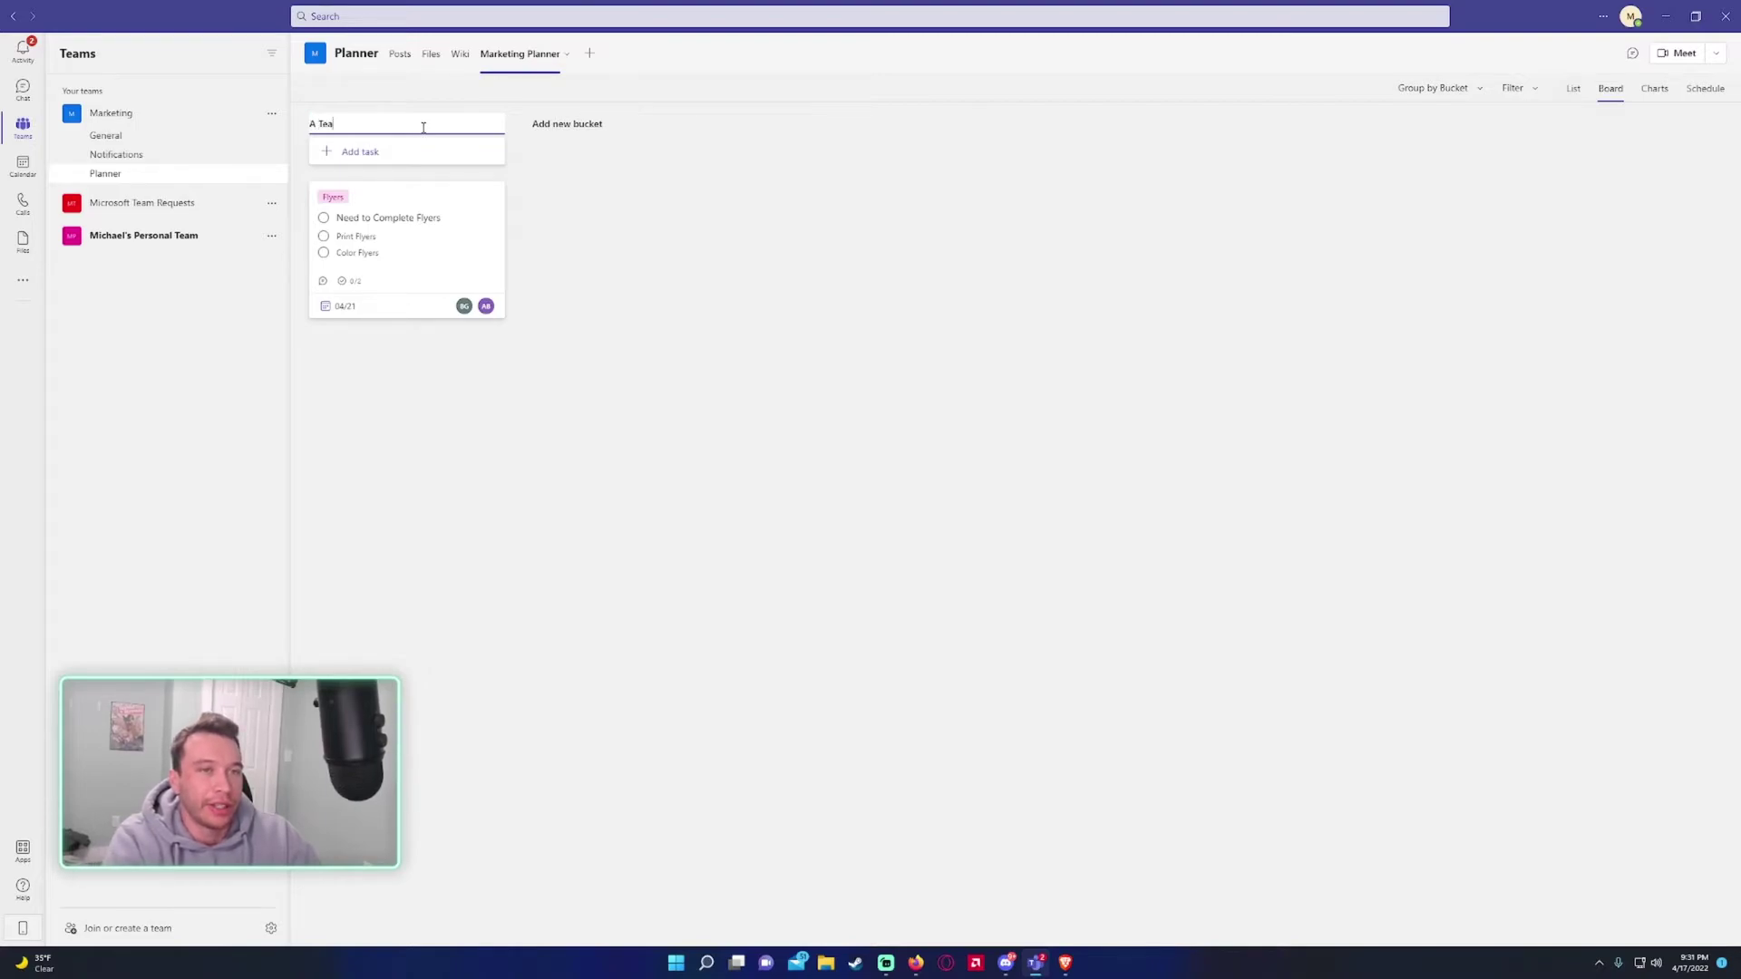
{"action": "type", "text": "m"}
{"action": "key", "text": "Return"}
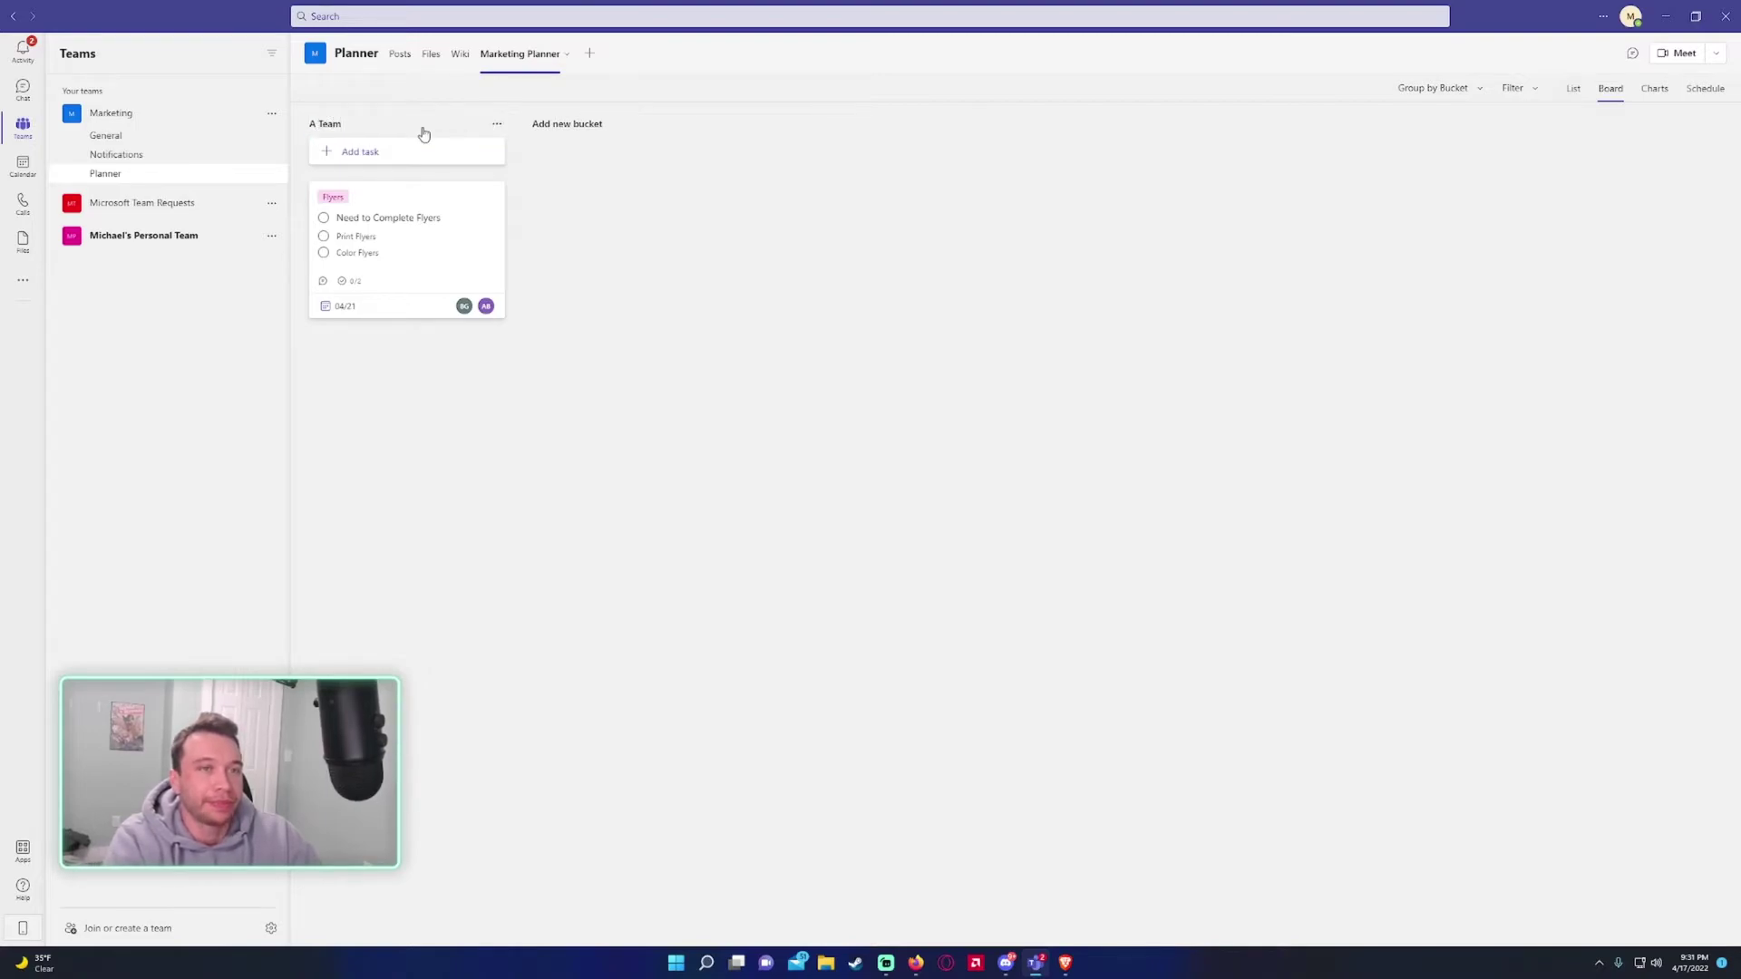
- Add two new buckets named "B Team" and "C Team" to the board
{"action": "left_click", "coordinate": [581, 124]}
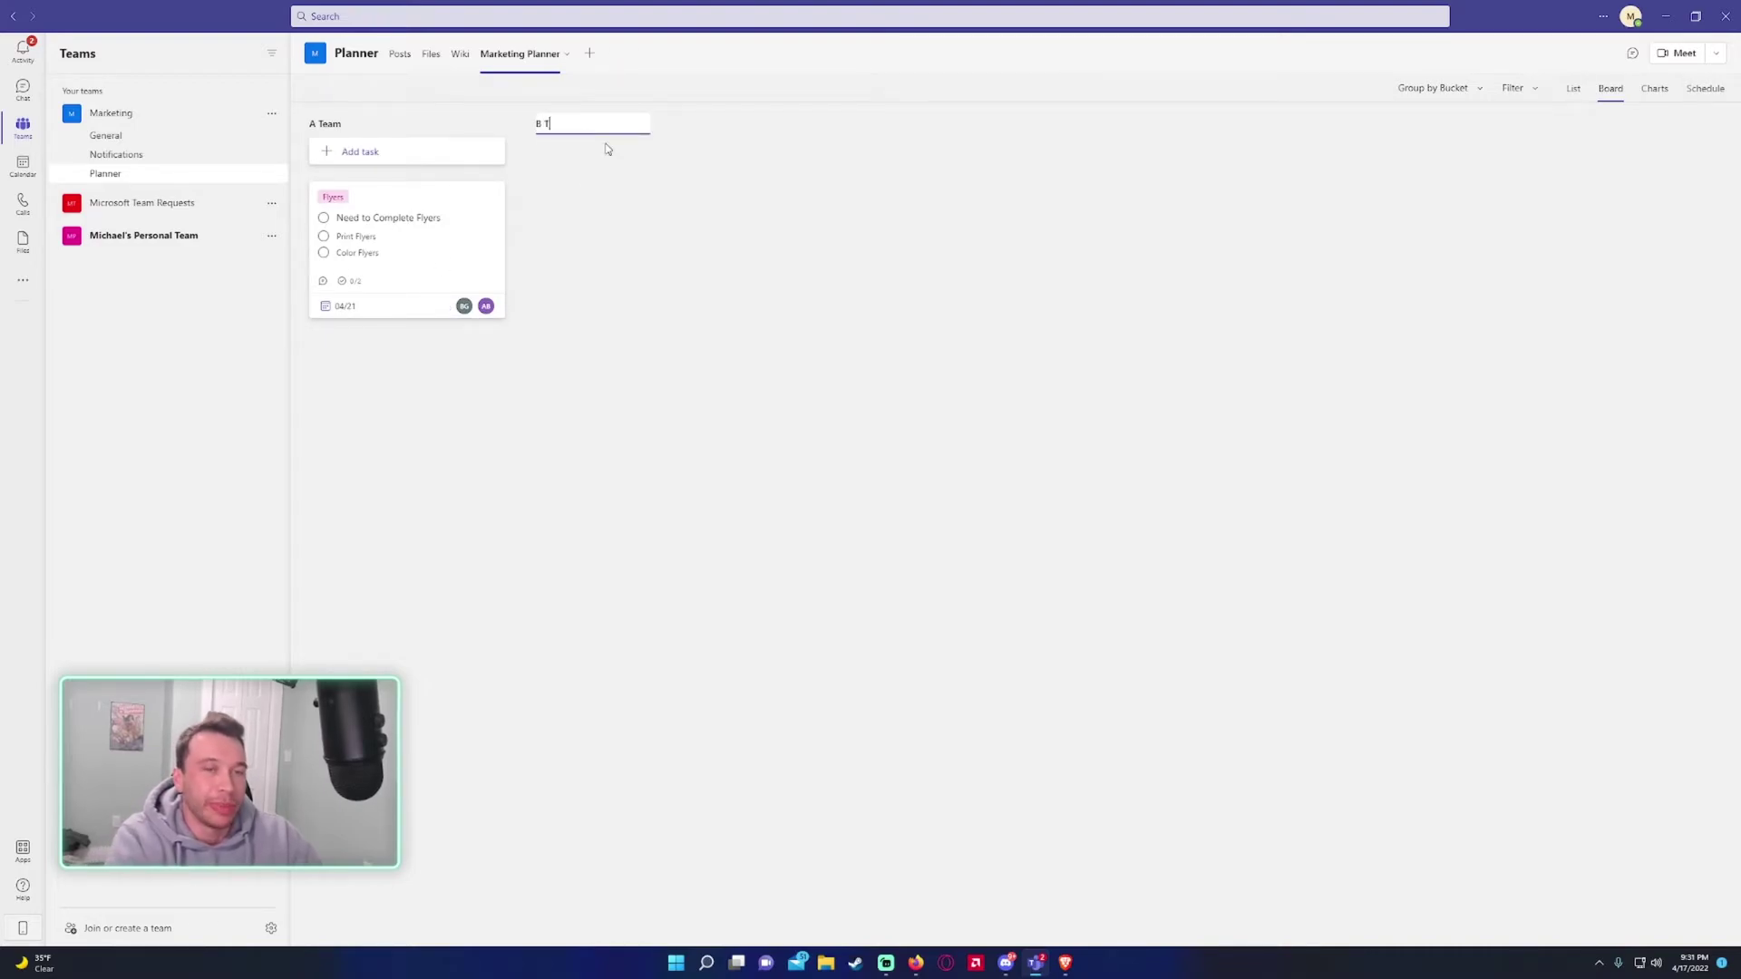
{"action": "type", "text": "eam"}
{"action": "key", "text": "Return"}
{"action": "left_click", "coordinate": [787, 124]}
{"action": "type", "text": "C "}
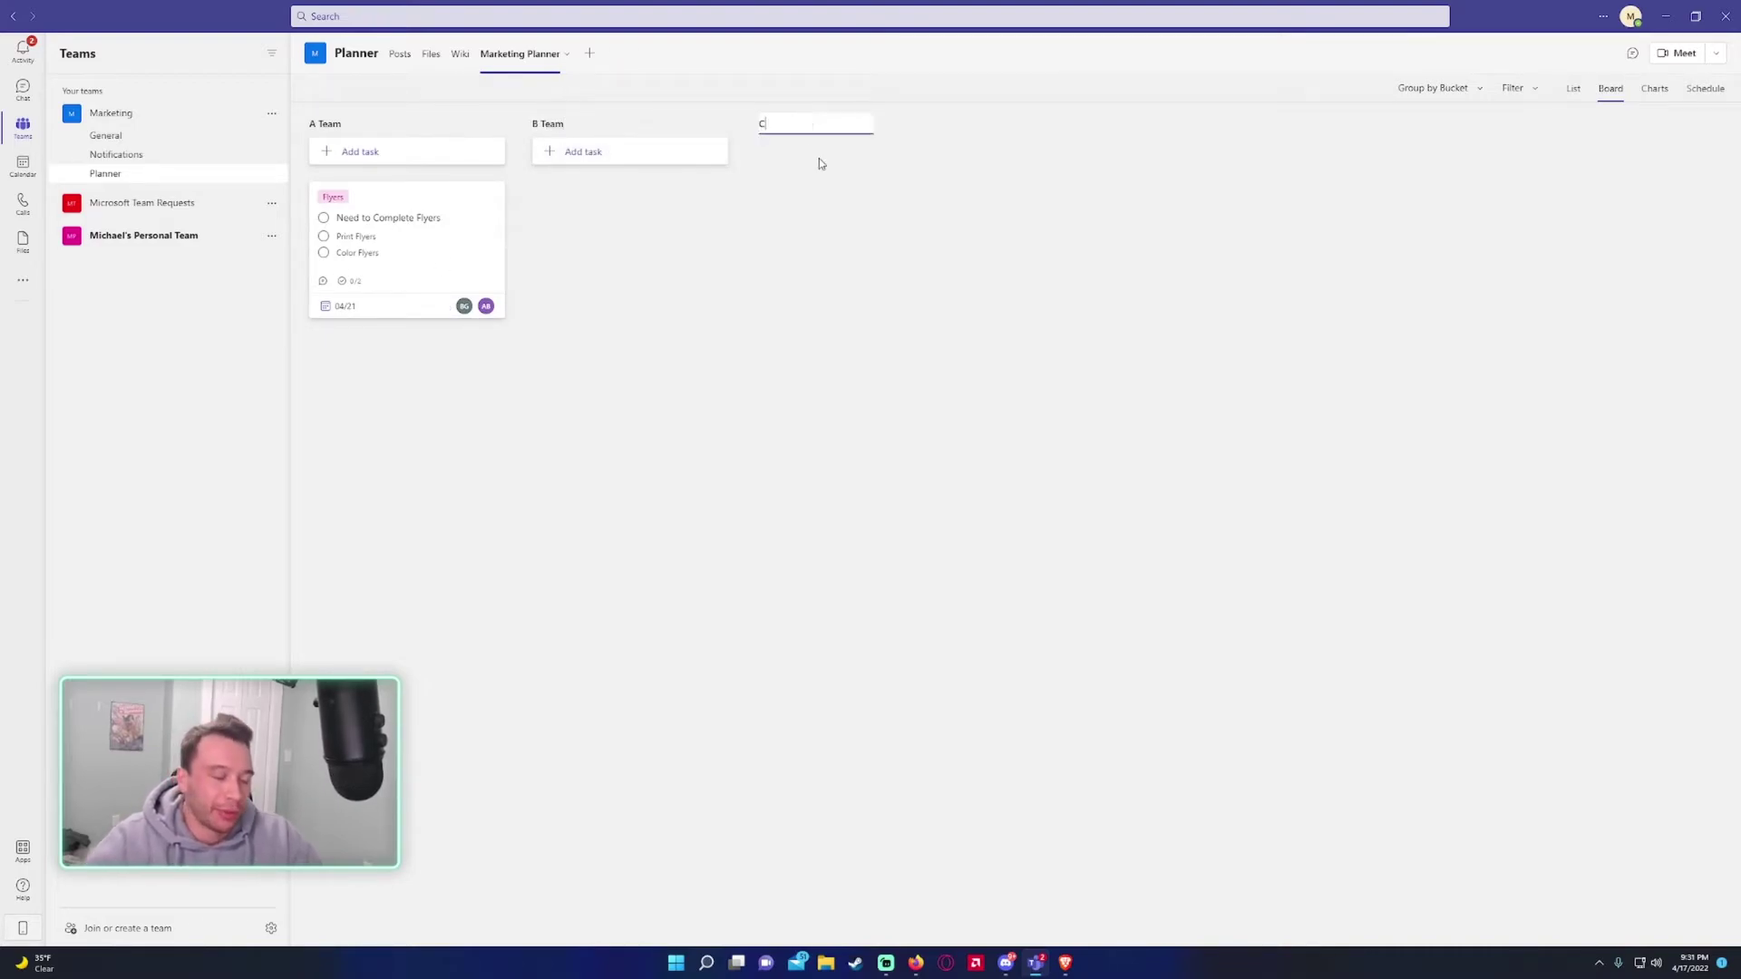
{"action": "type", "text": "Team"}
{"action": "key", "text": "Return"}
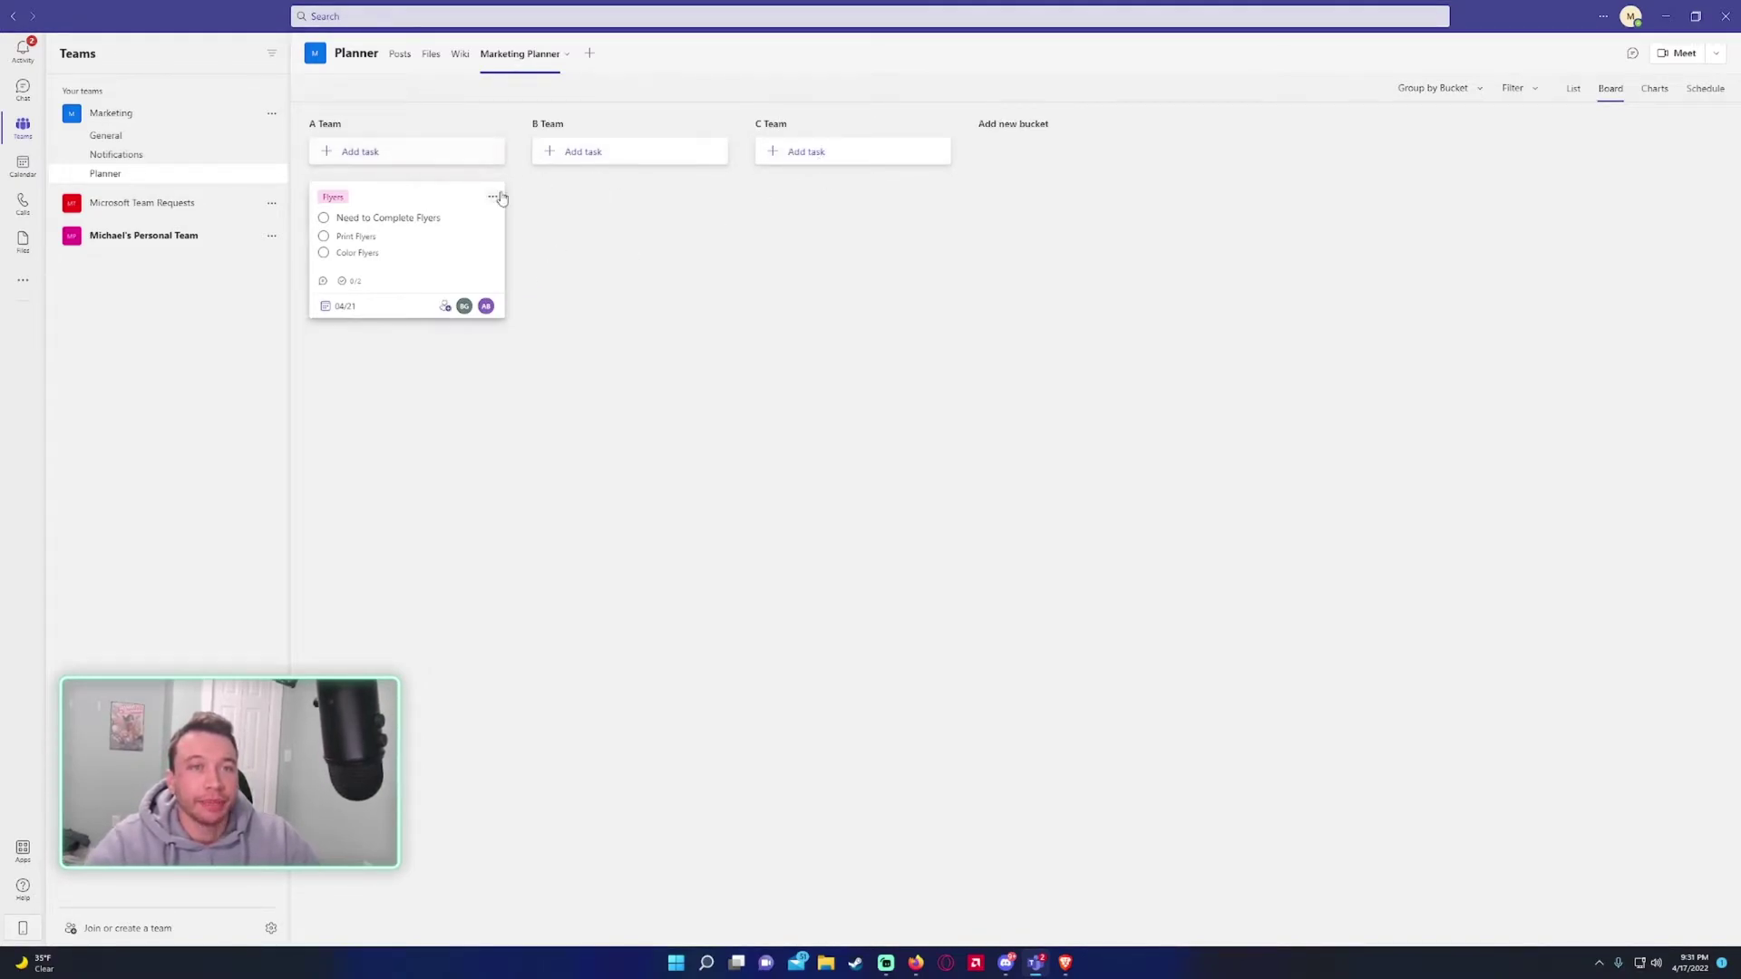
{"action": "left_click", "coordinate": [616, 152]}
{"action": "left_click", "coordinate": [890, 382]}
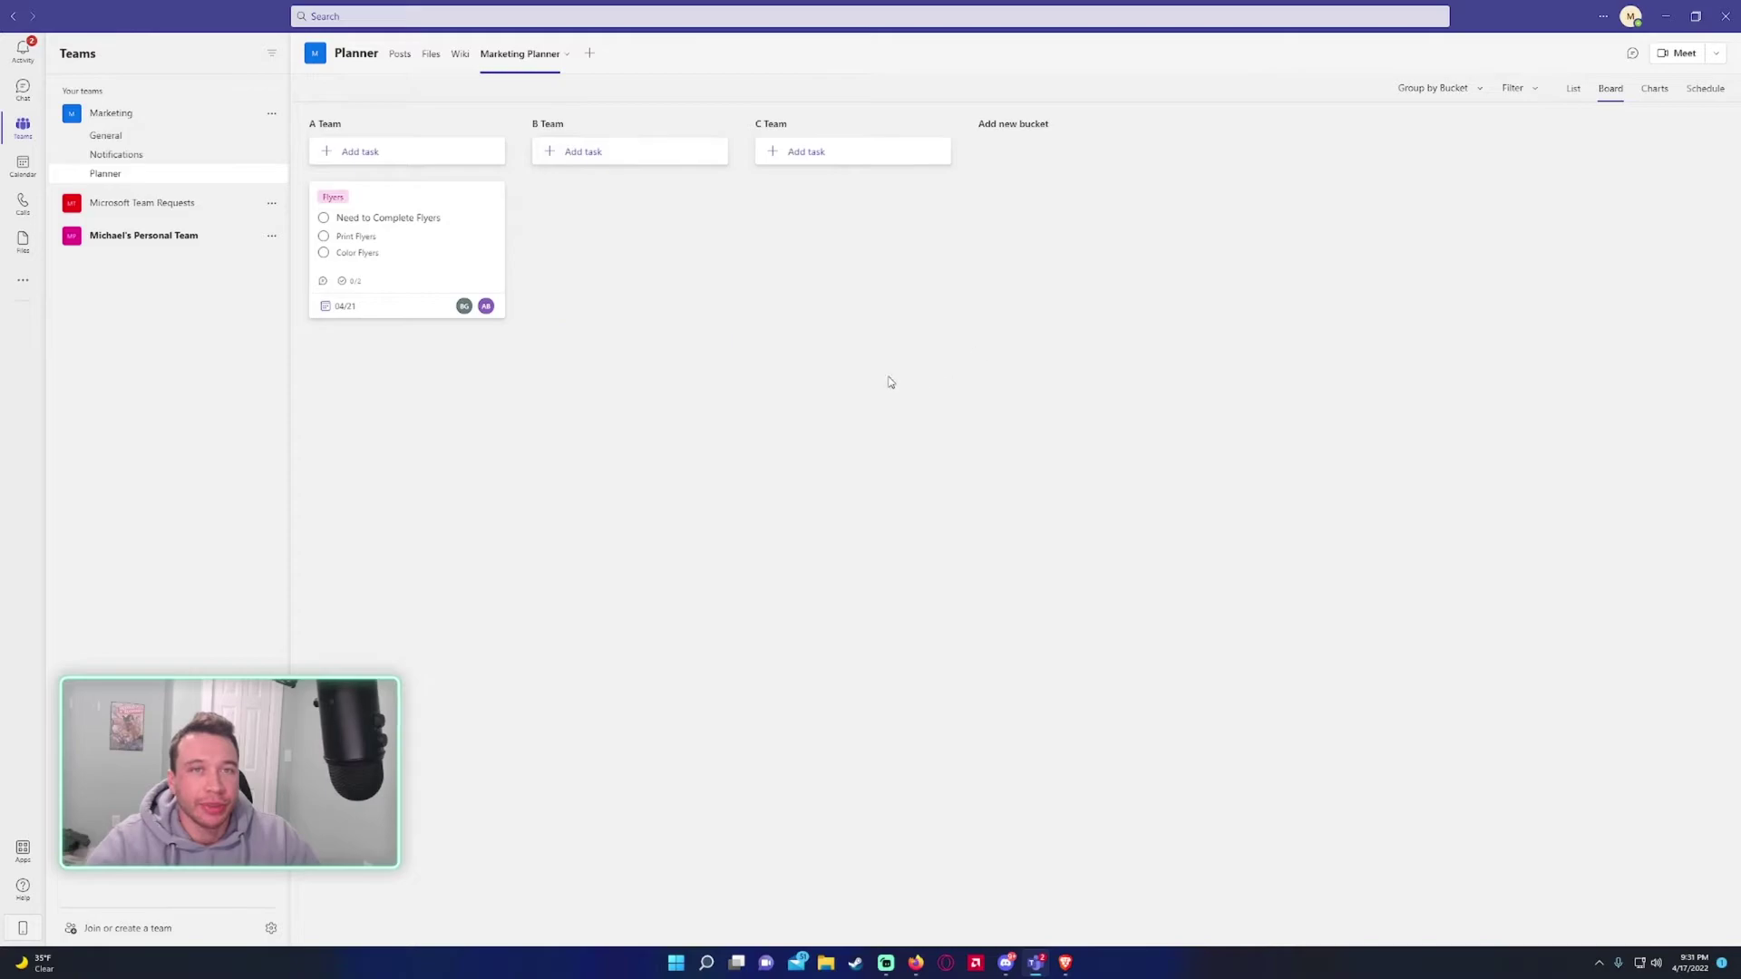
- Review the plan in the List, Charts and Schedule views, and check the list's task status options
{"action": "left_click", "coordinate": [1573, 88]}
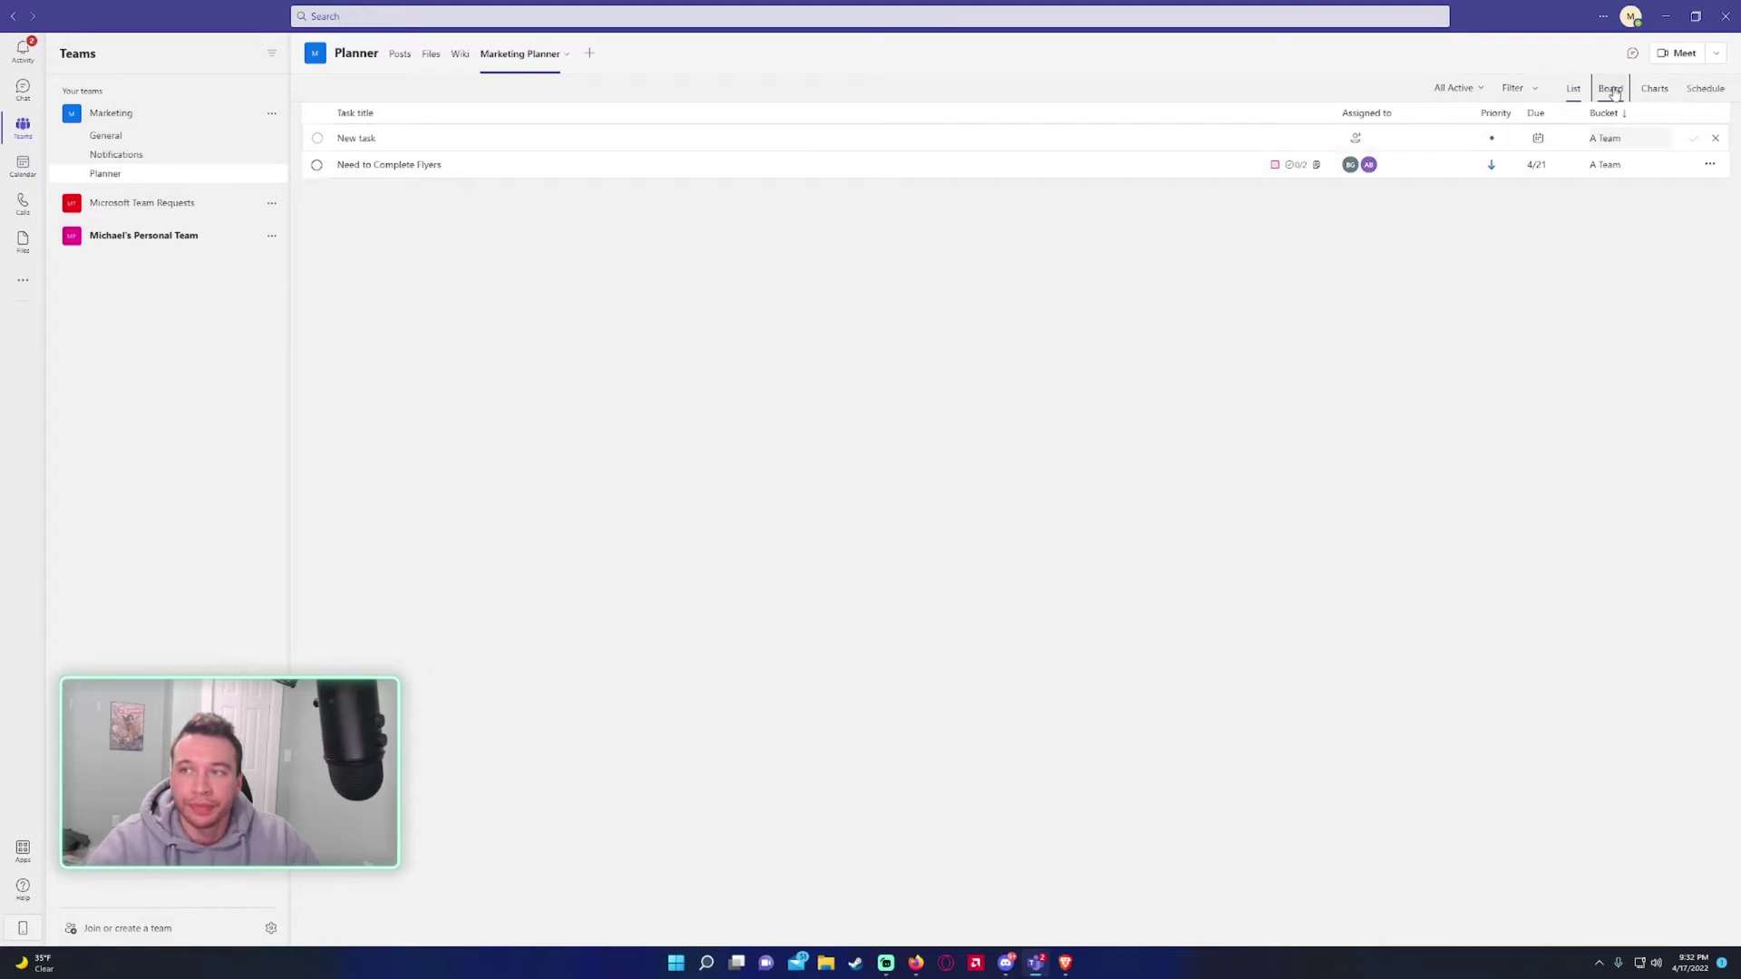
{"action": "left_click", "coordinate": [1654, 88]}
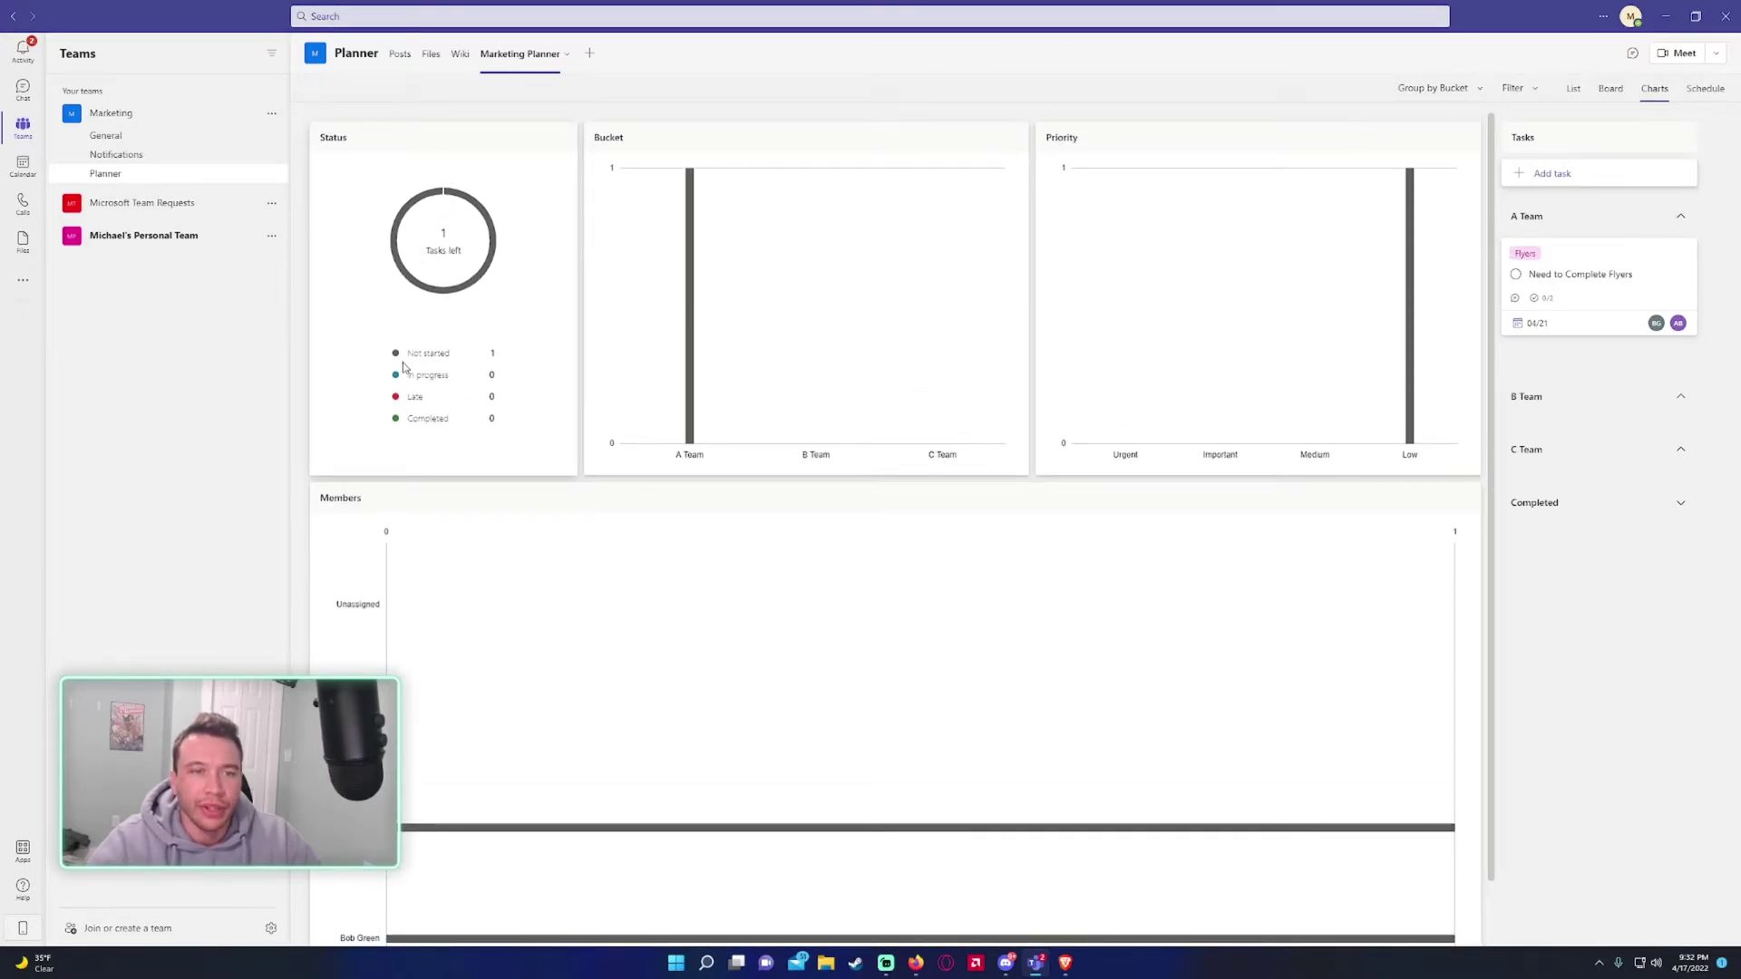
{"action": "left_click", "coordinate": [1686, 91]}
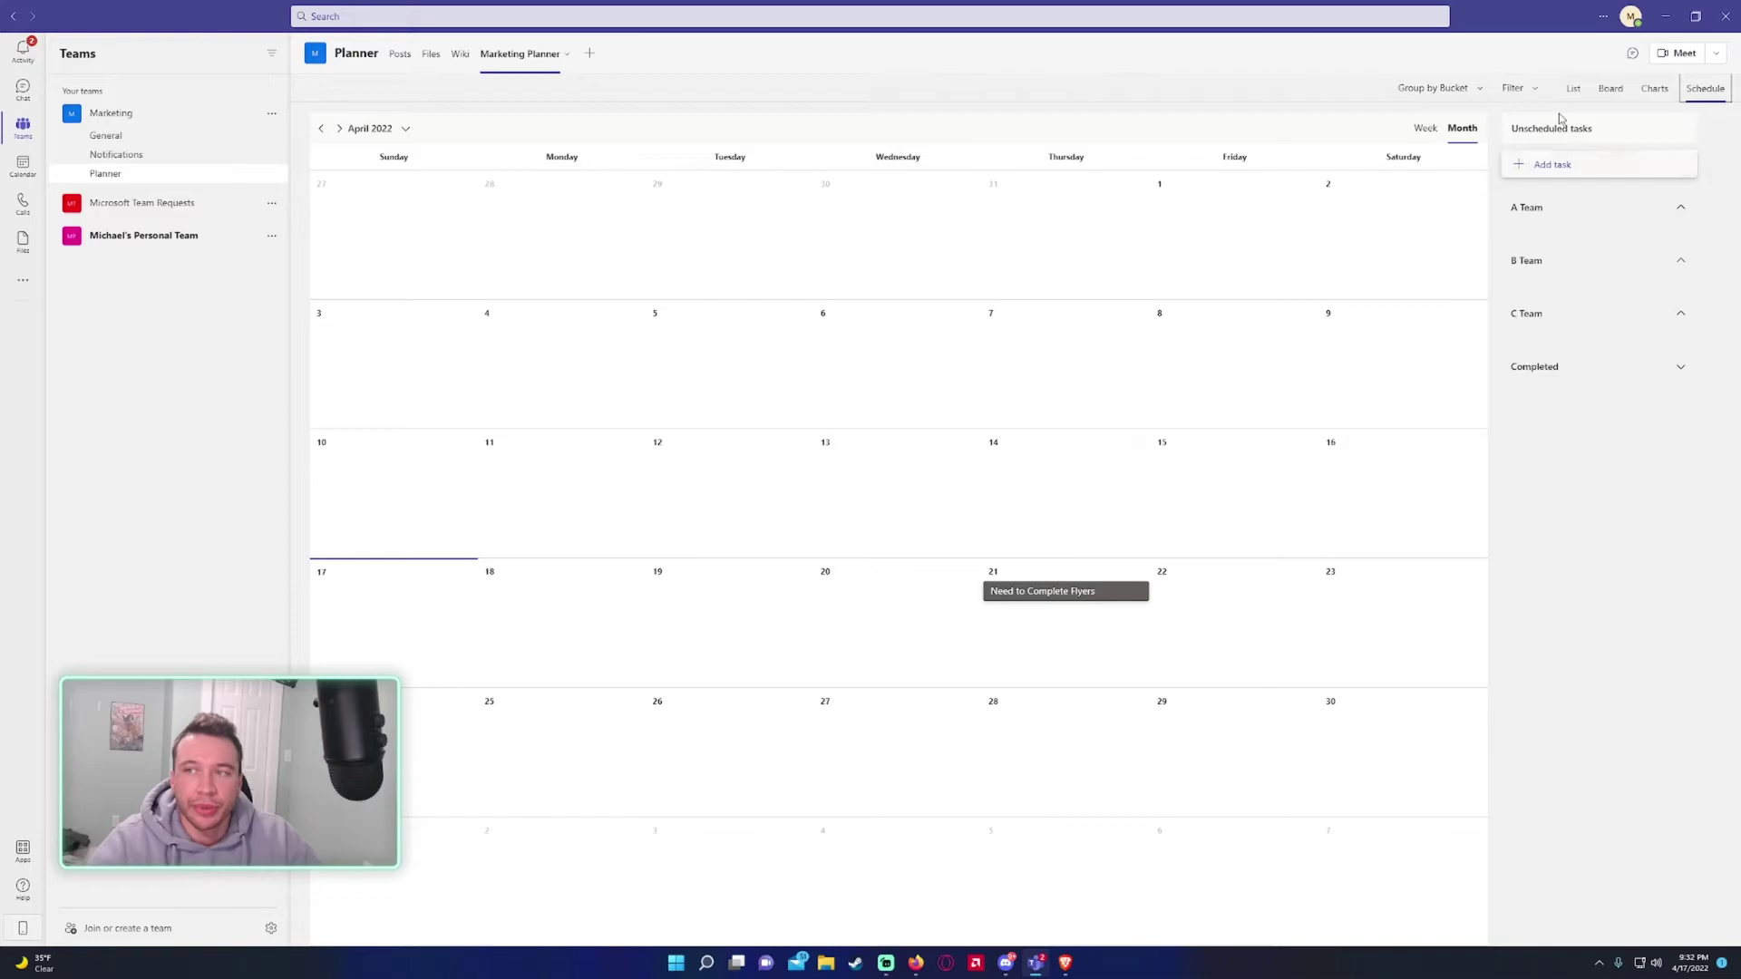
{"action": "left_click", "coordinate": [1573, 88]}
{"action": "left_click", "coordinate": [1455, 88]}
{"action": "left_click", "coordinate": [1457, 91]}
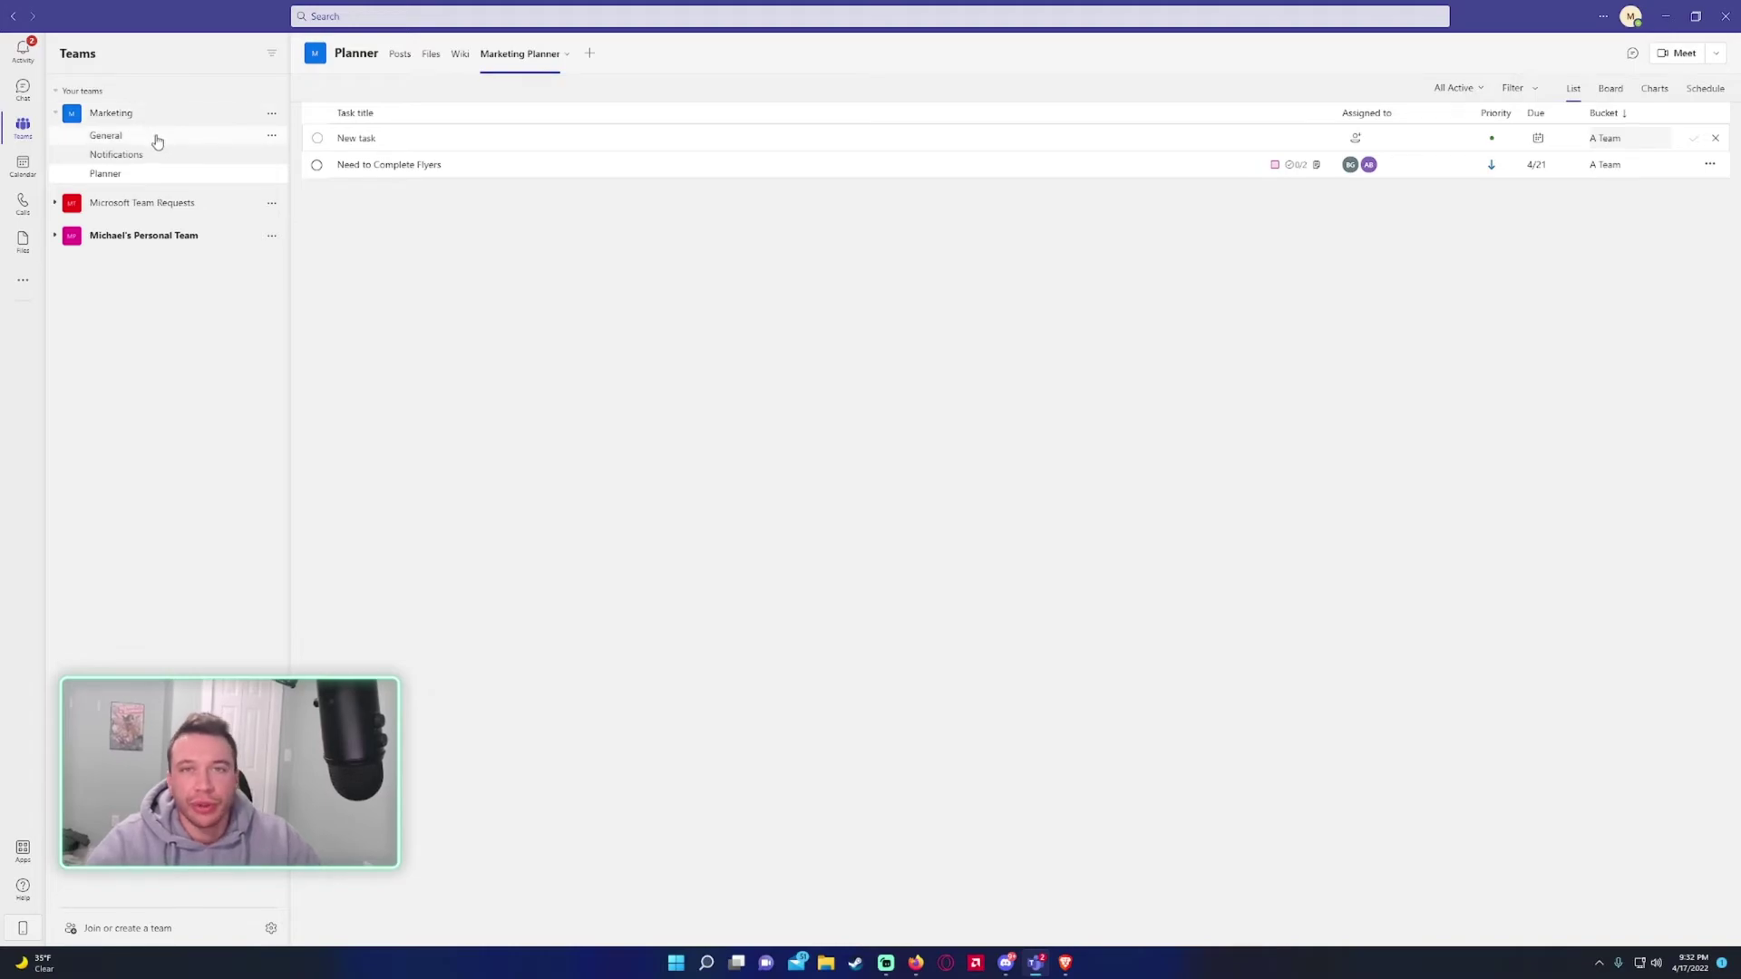
- Open the Tasks plan in the personal team's General channel
{"action": "left_click", "coordinate": [124, 209]}
{"action": "left_click", "coordinate": [136, 255]}
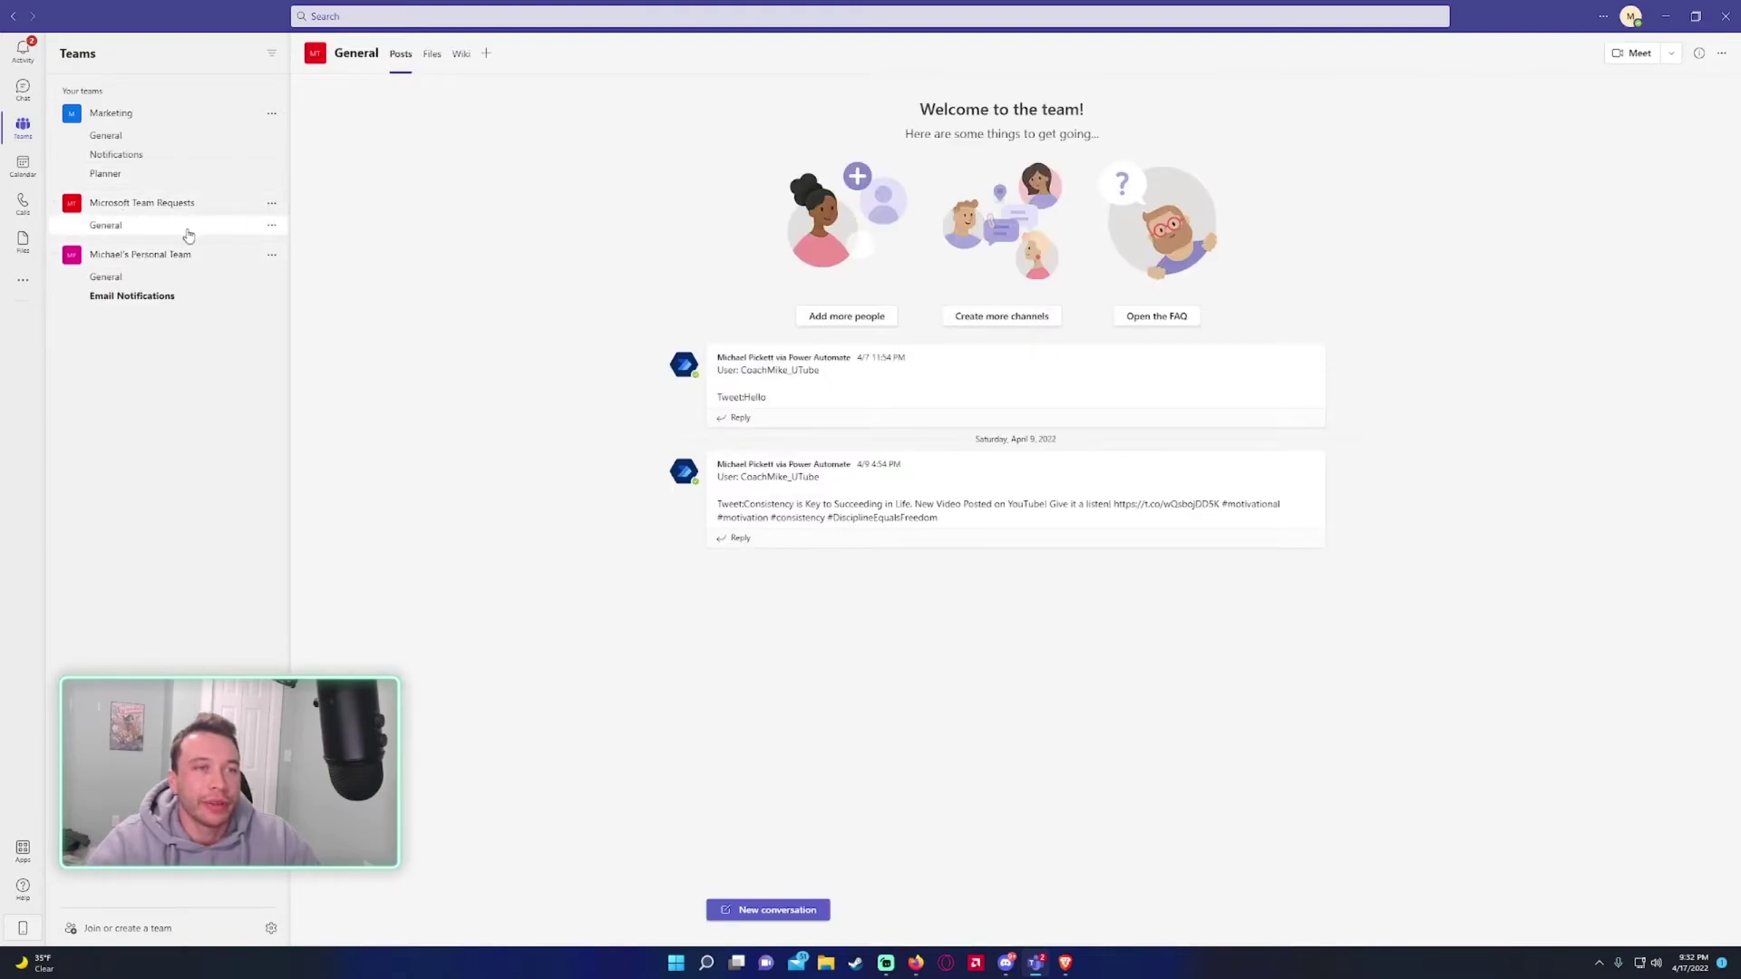
{"action": "left_click", "coordinate": [145, 276]}
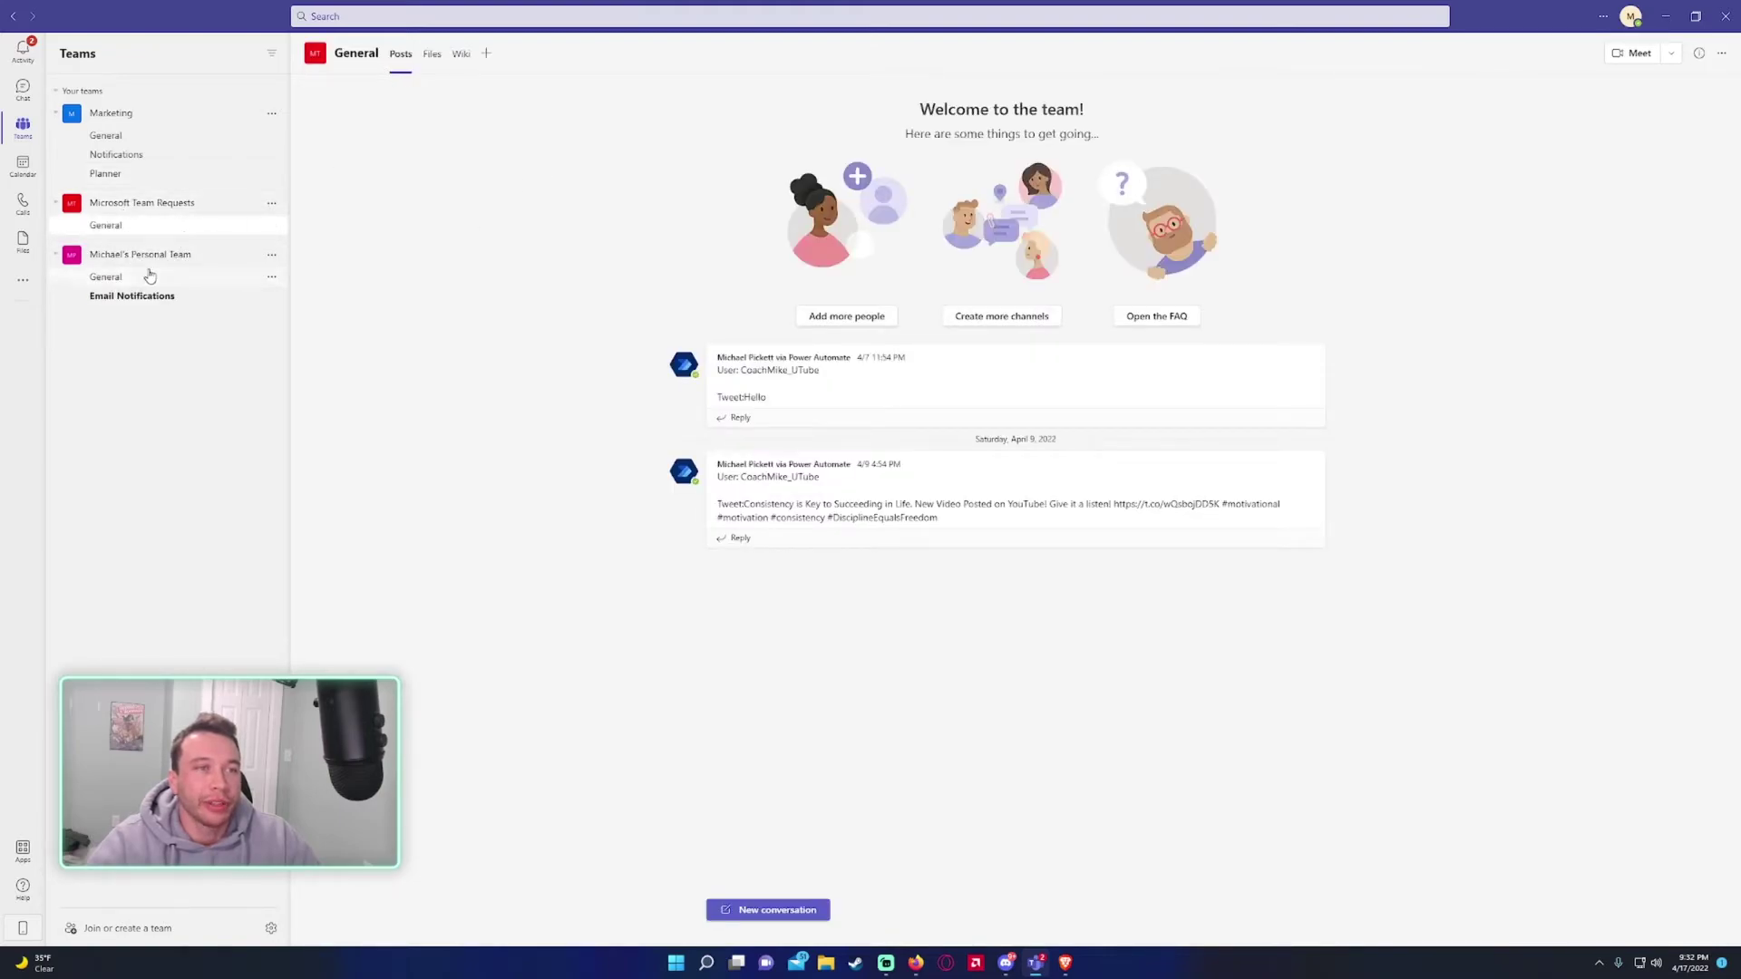
{"action": "left_click", "coordinate": [136, 115]}
{"action": "left_click", "coordinate": [136, 196]}
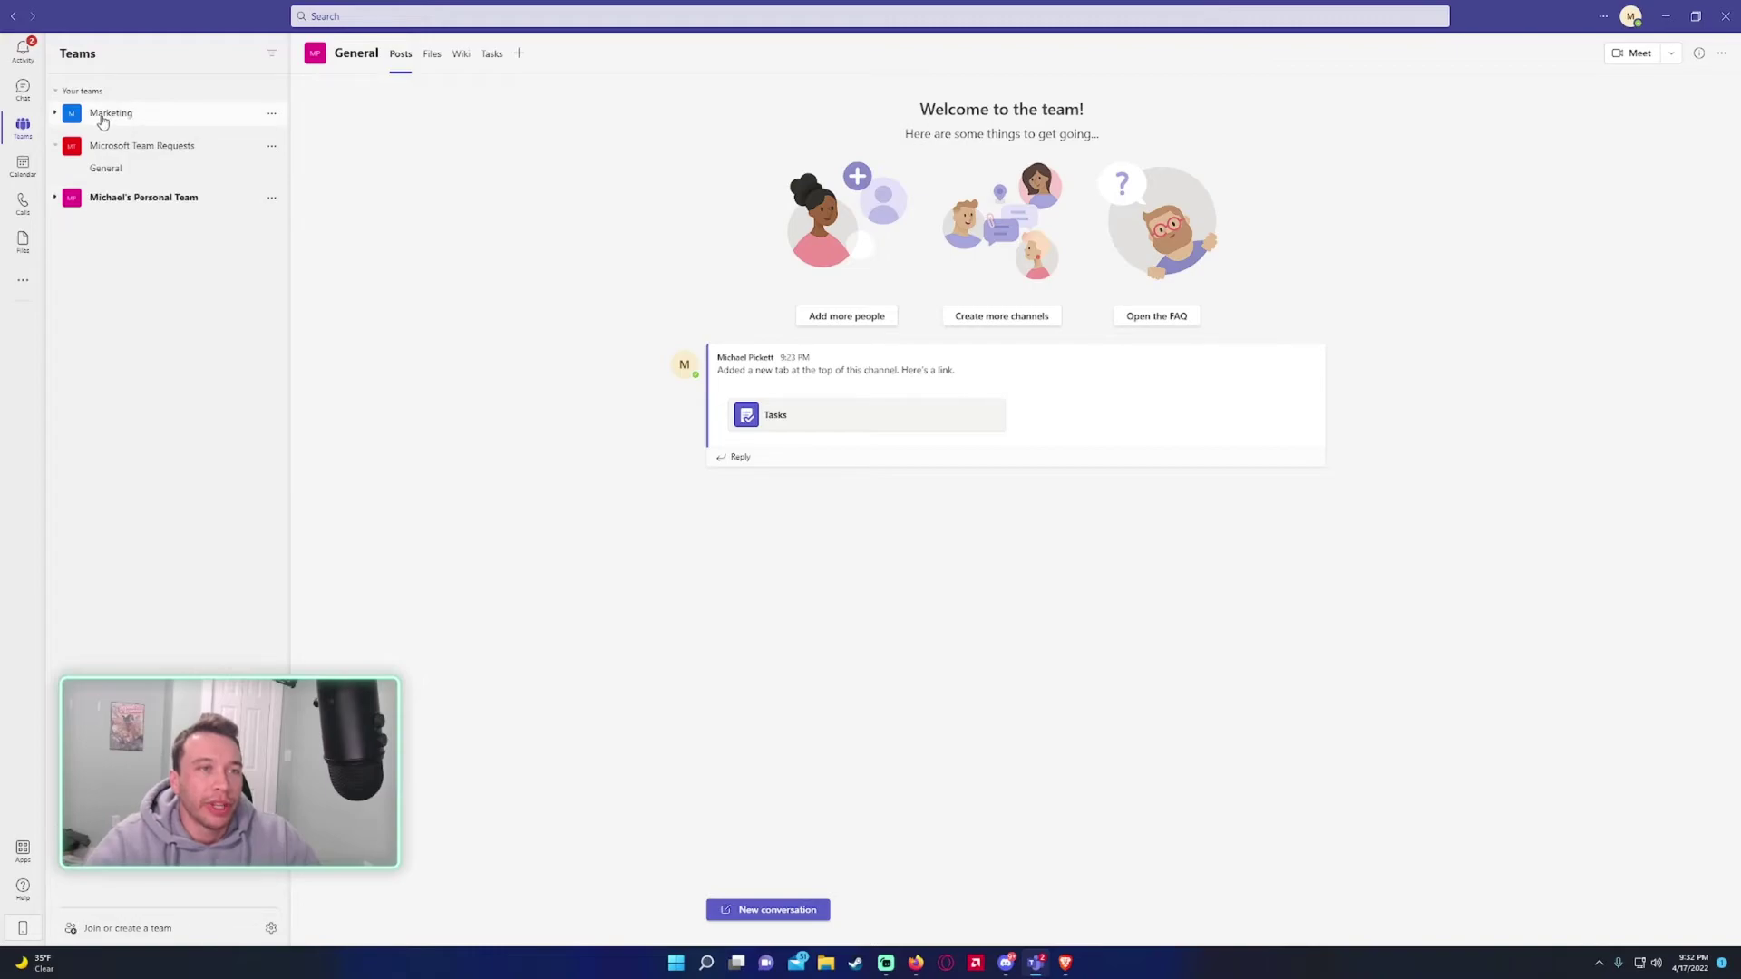
{"action": "left_click", "coordinate": [150, 201]}
{"action": "left_click", "coordinate": [492, 53]}
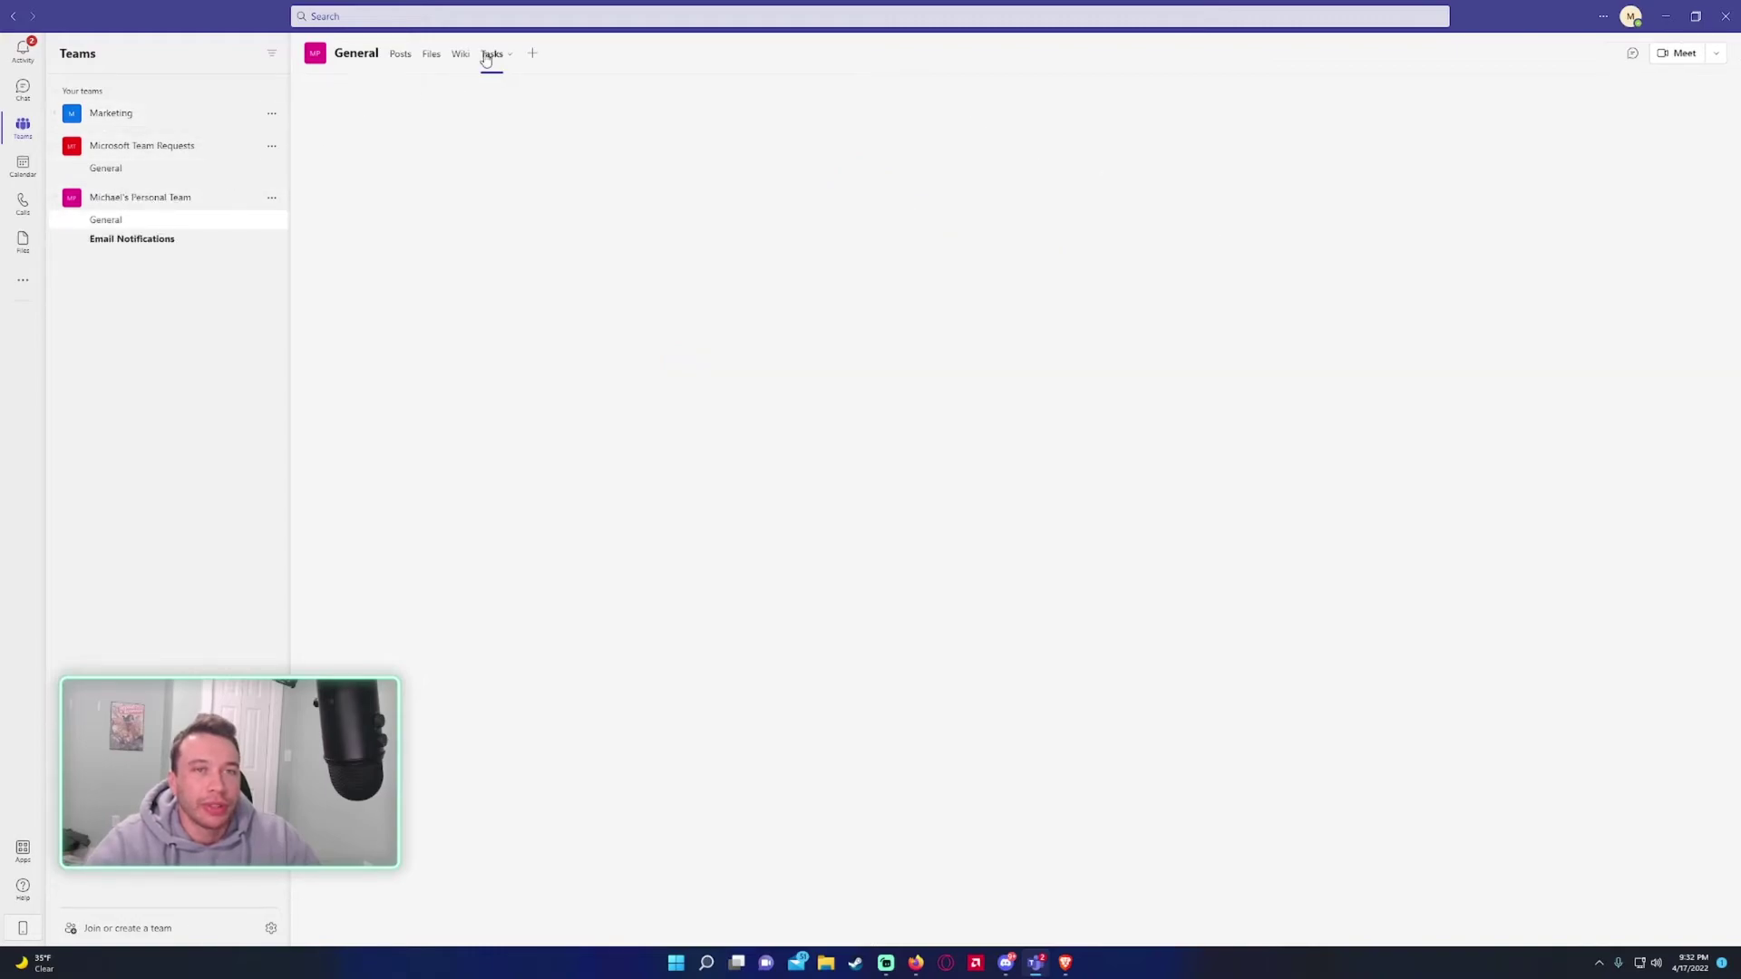
- Add a task named "Take out Trash" to the To do bucket
{"action": "left_click", "coordinate": [360, 151]}
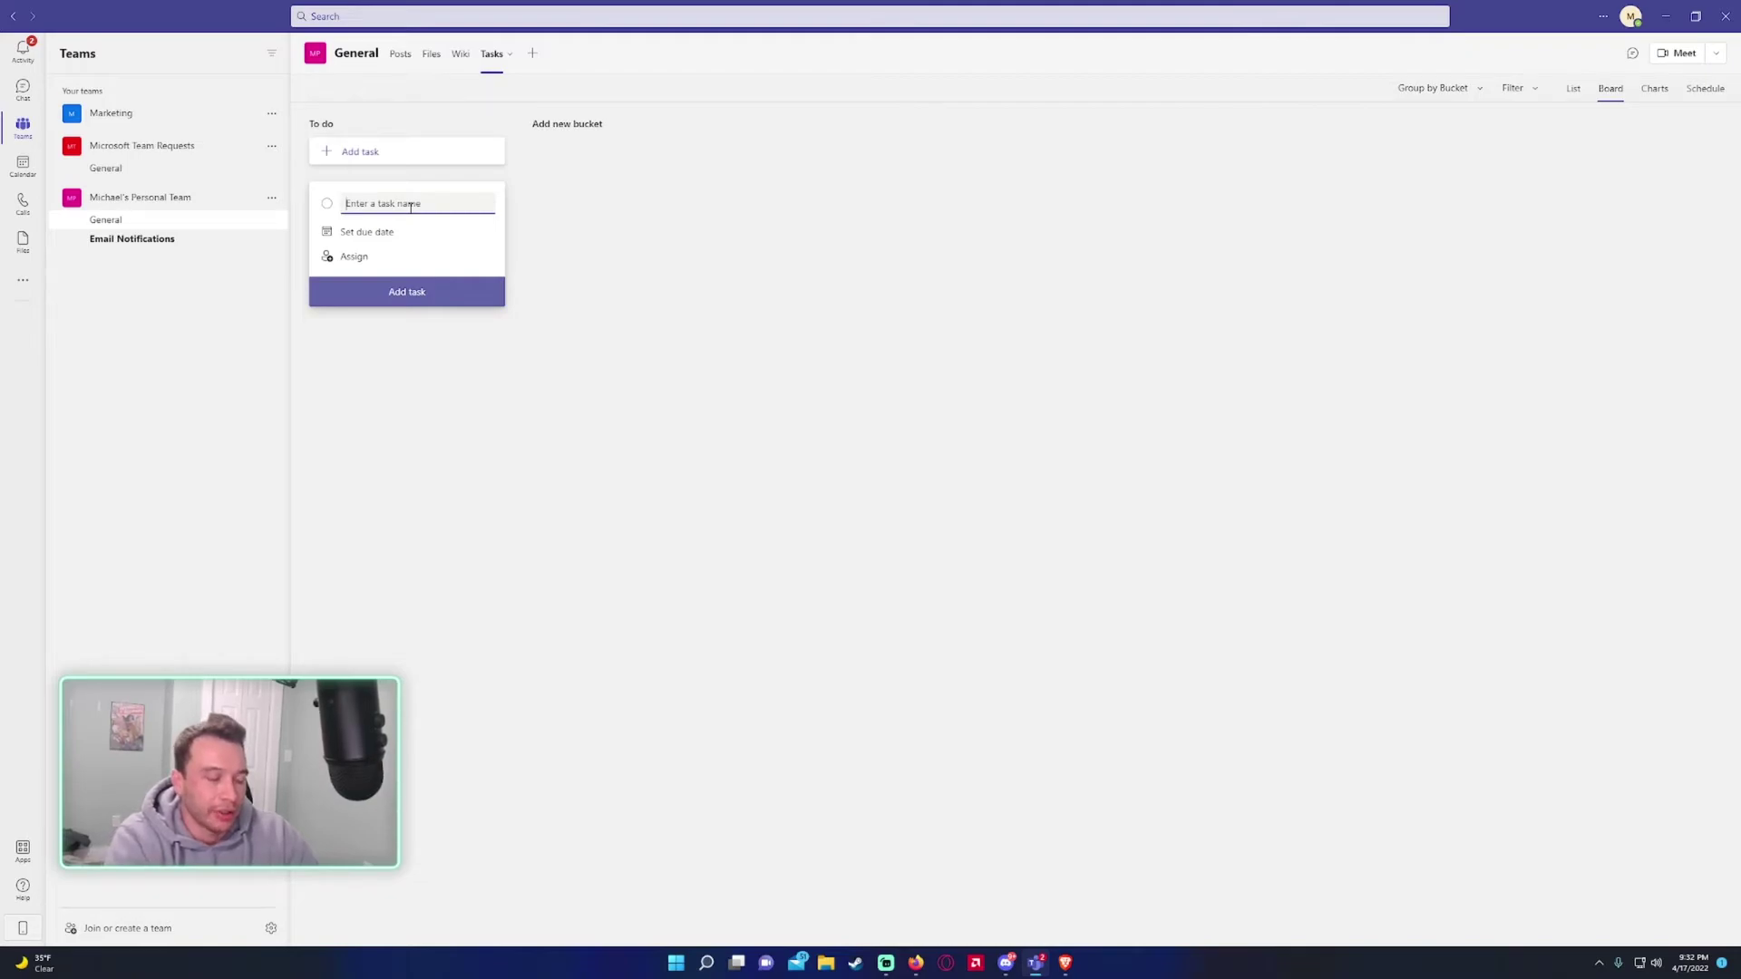
{"action": "type", "text": "Take o"}
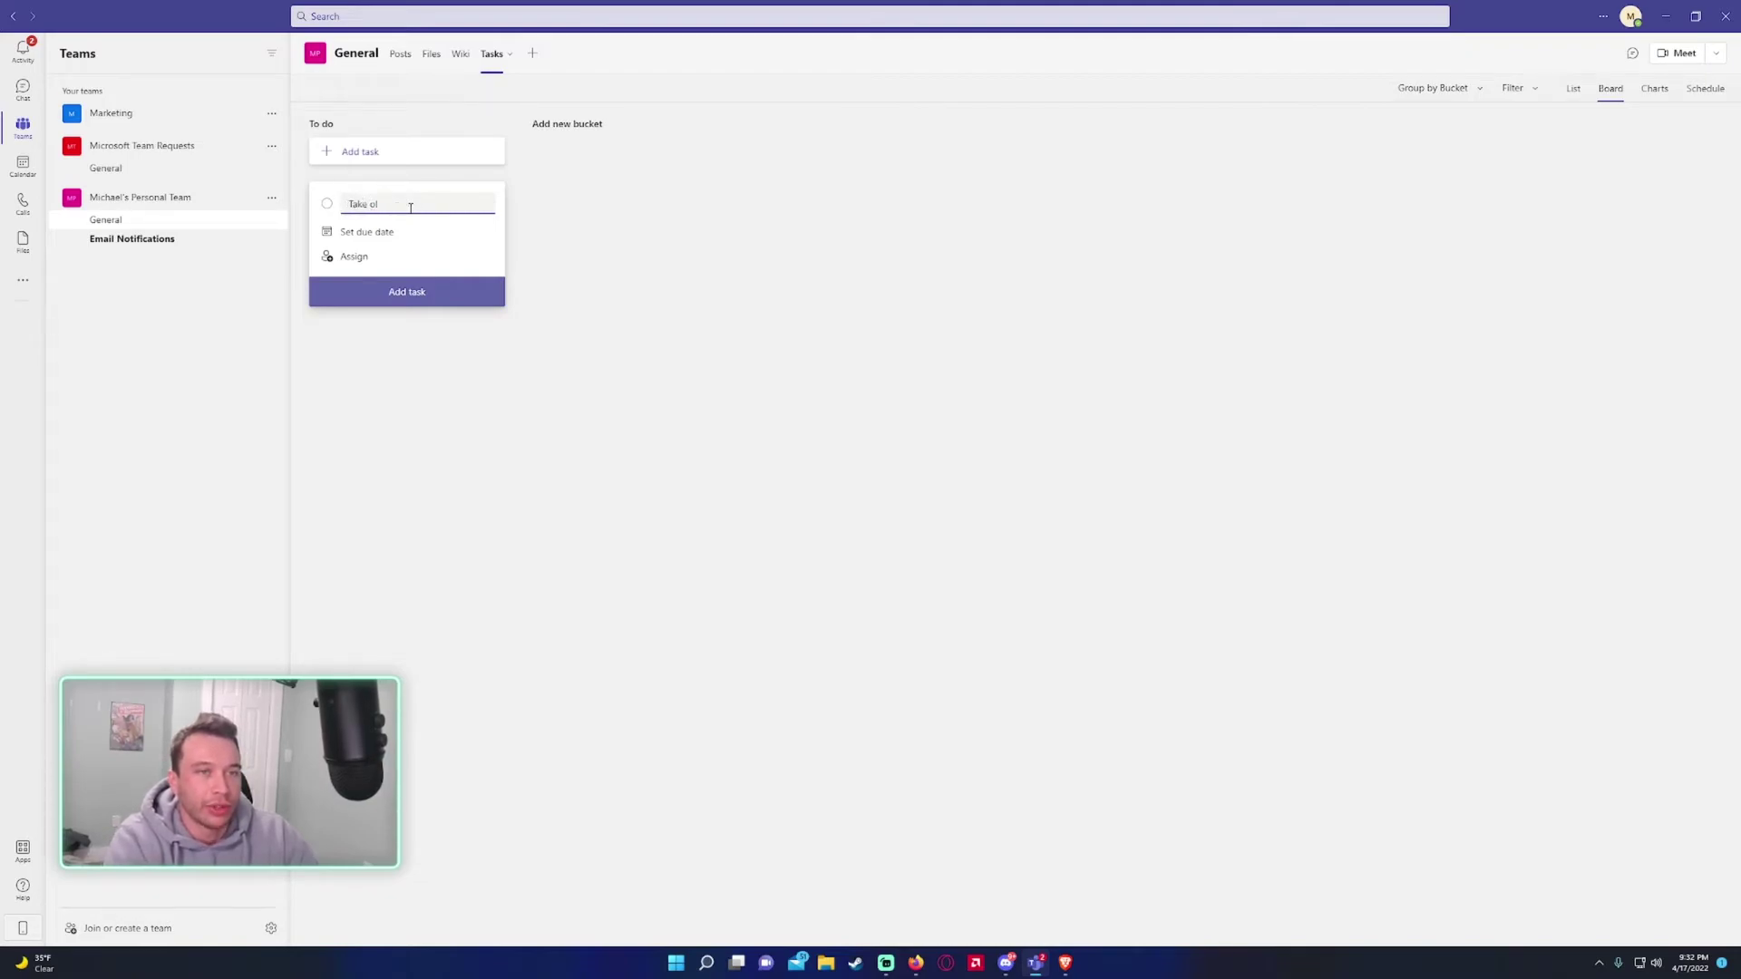
{"action": "type", "text": "ut Trash"}
{"action": "key", "text": "Return"}
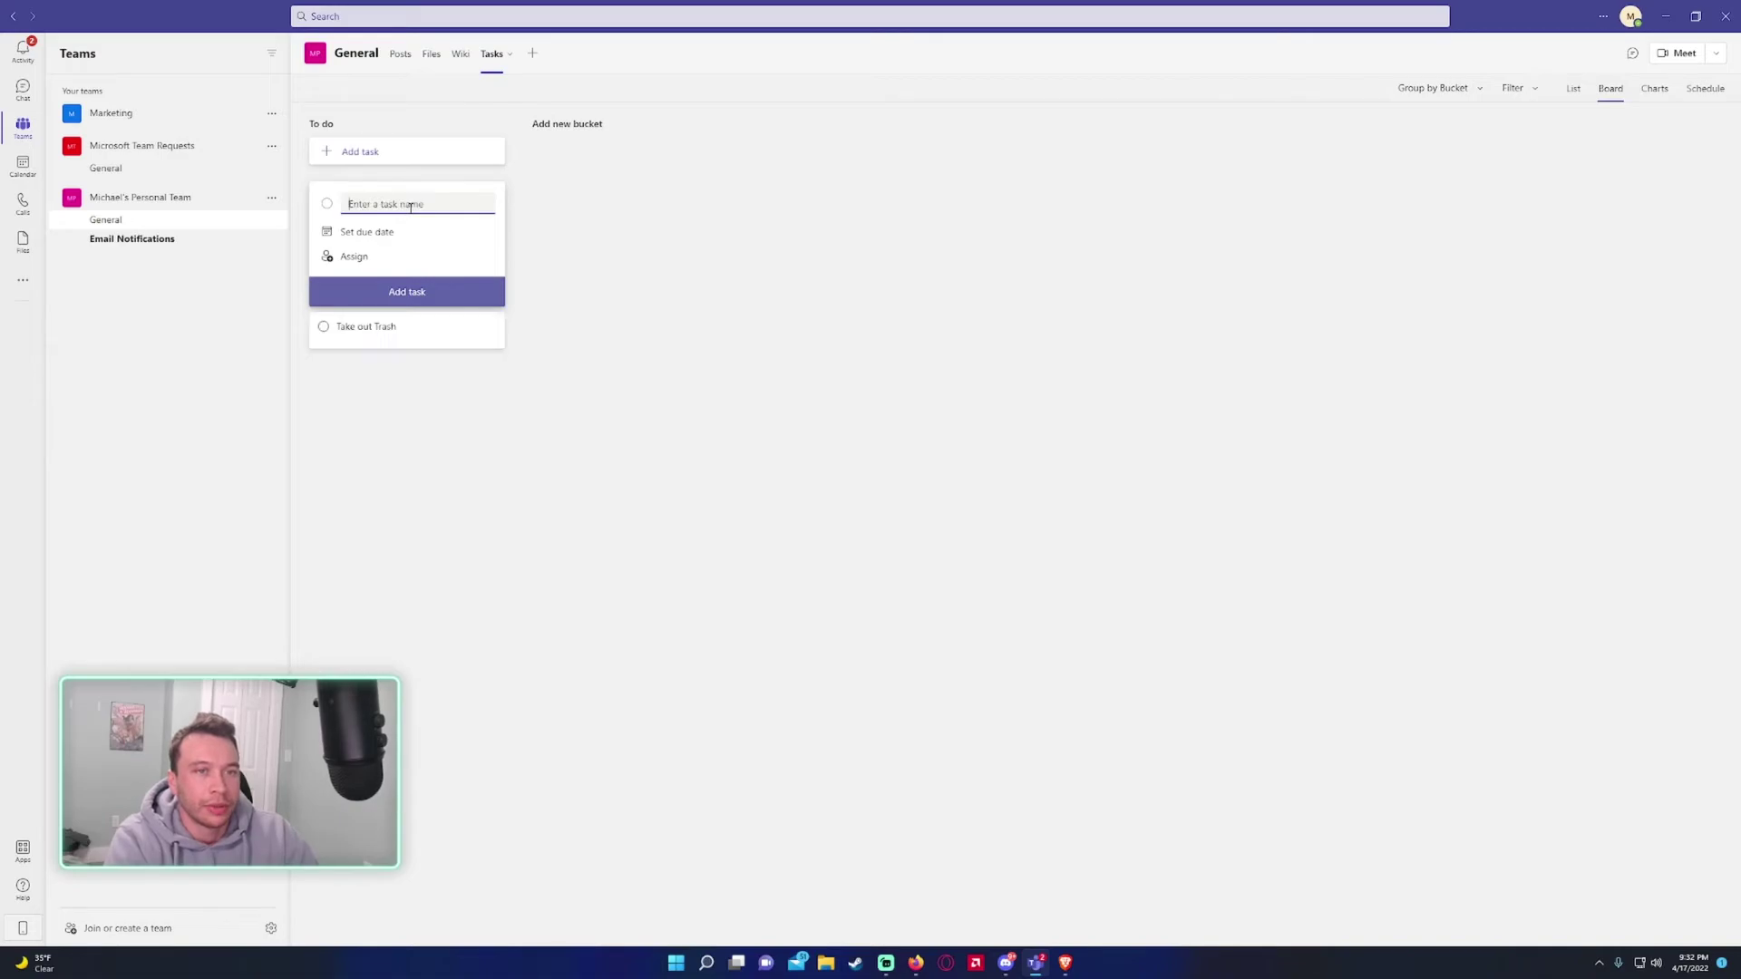
{"action": "left_click", "coordinate": [367, 238]}
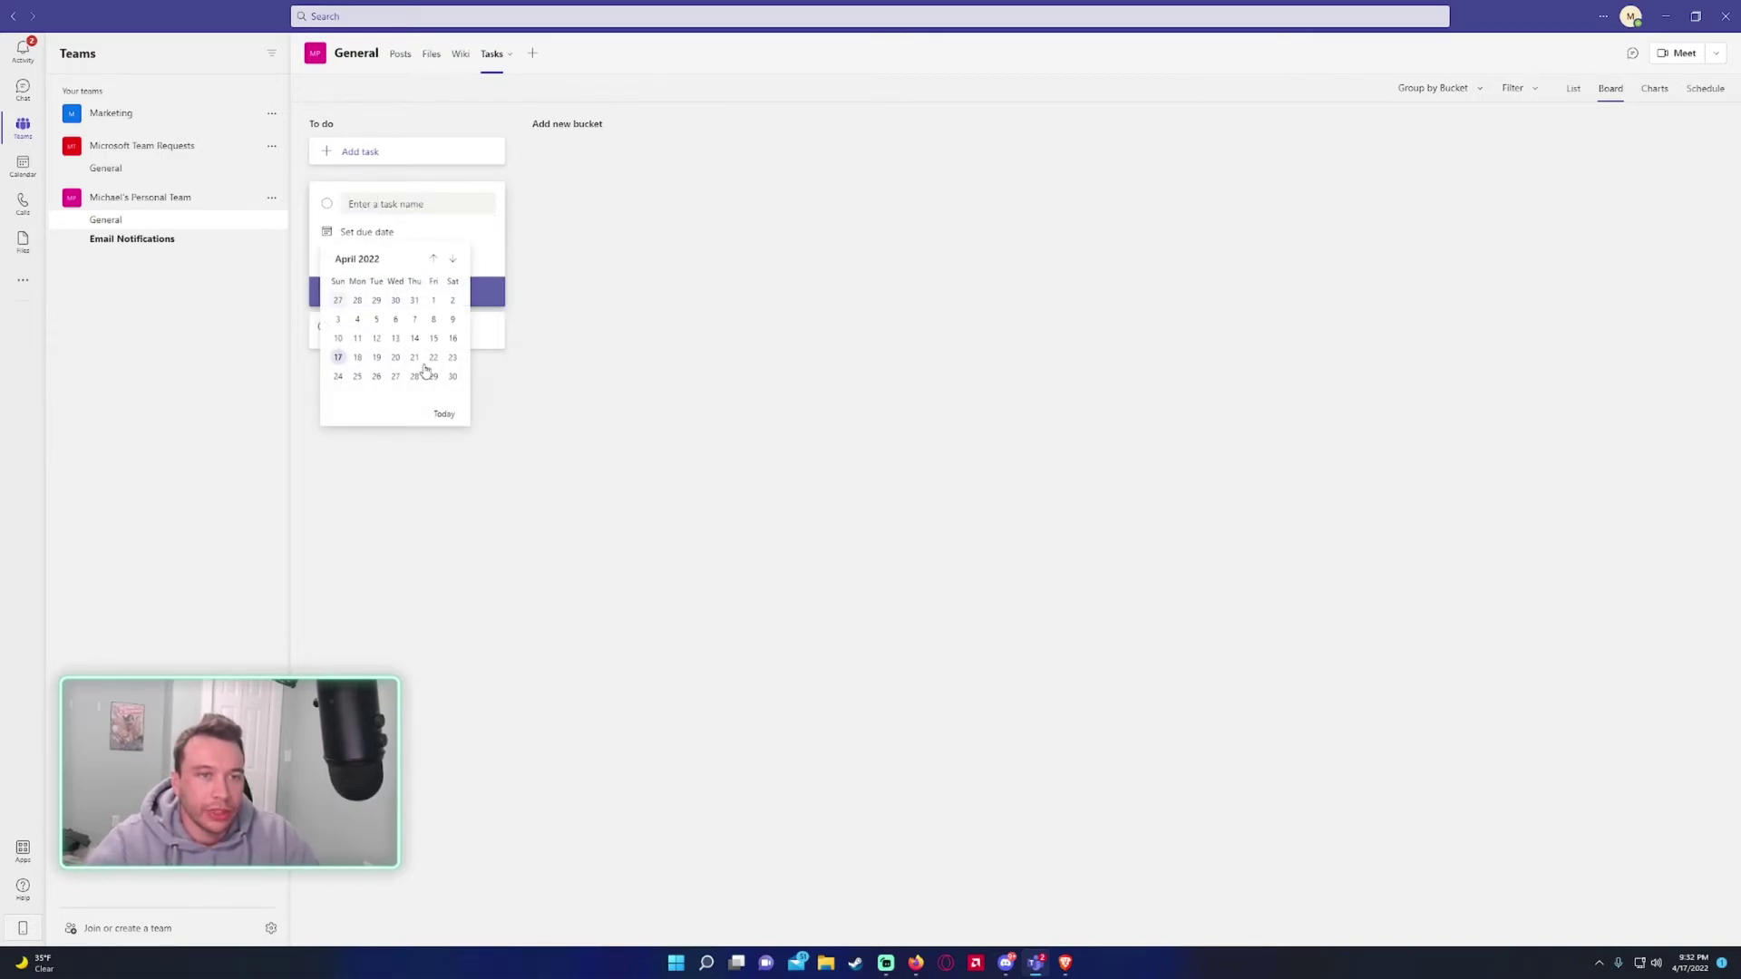
{"action": "left_click", "coordinate": [432, 357]}
{"action": "left_click", "coordinate": [393, 260]}
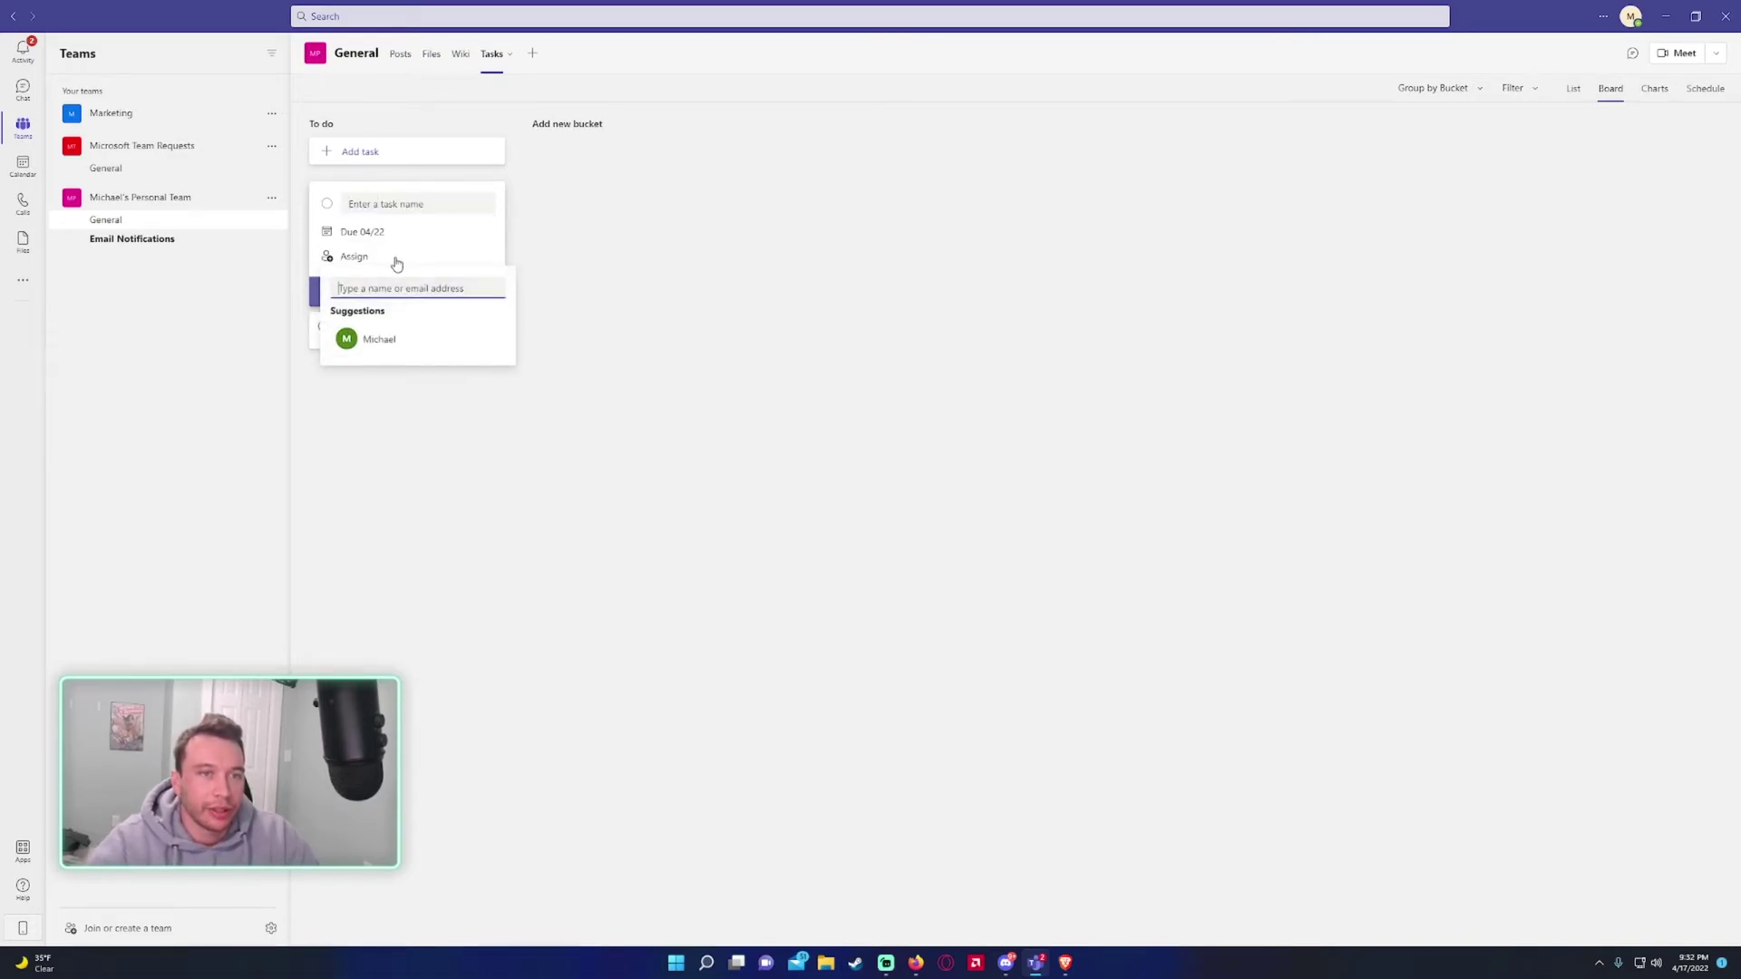
{"action": "left_click", "coordinate": [379, 338]}
- Open the Marketing Planner plan in the Marketing team's Planner channel
{"action": "left_click", "coordinate": [134, 116]}
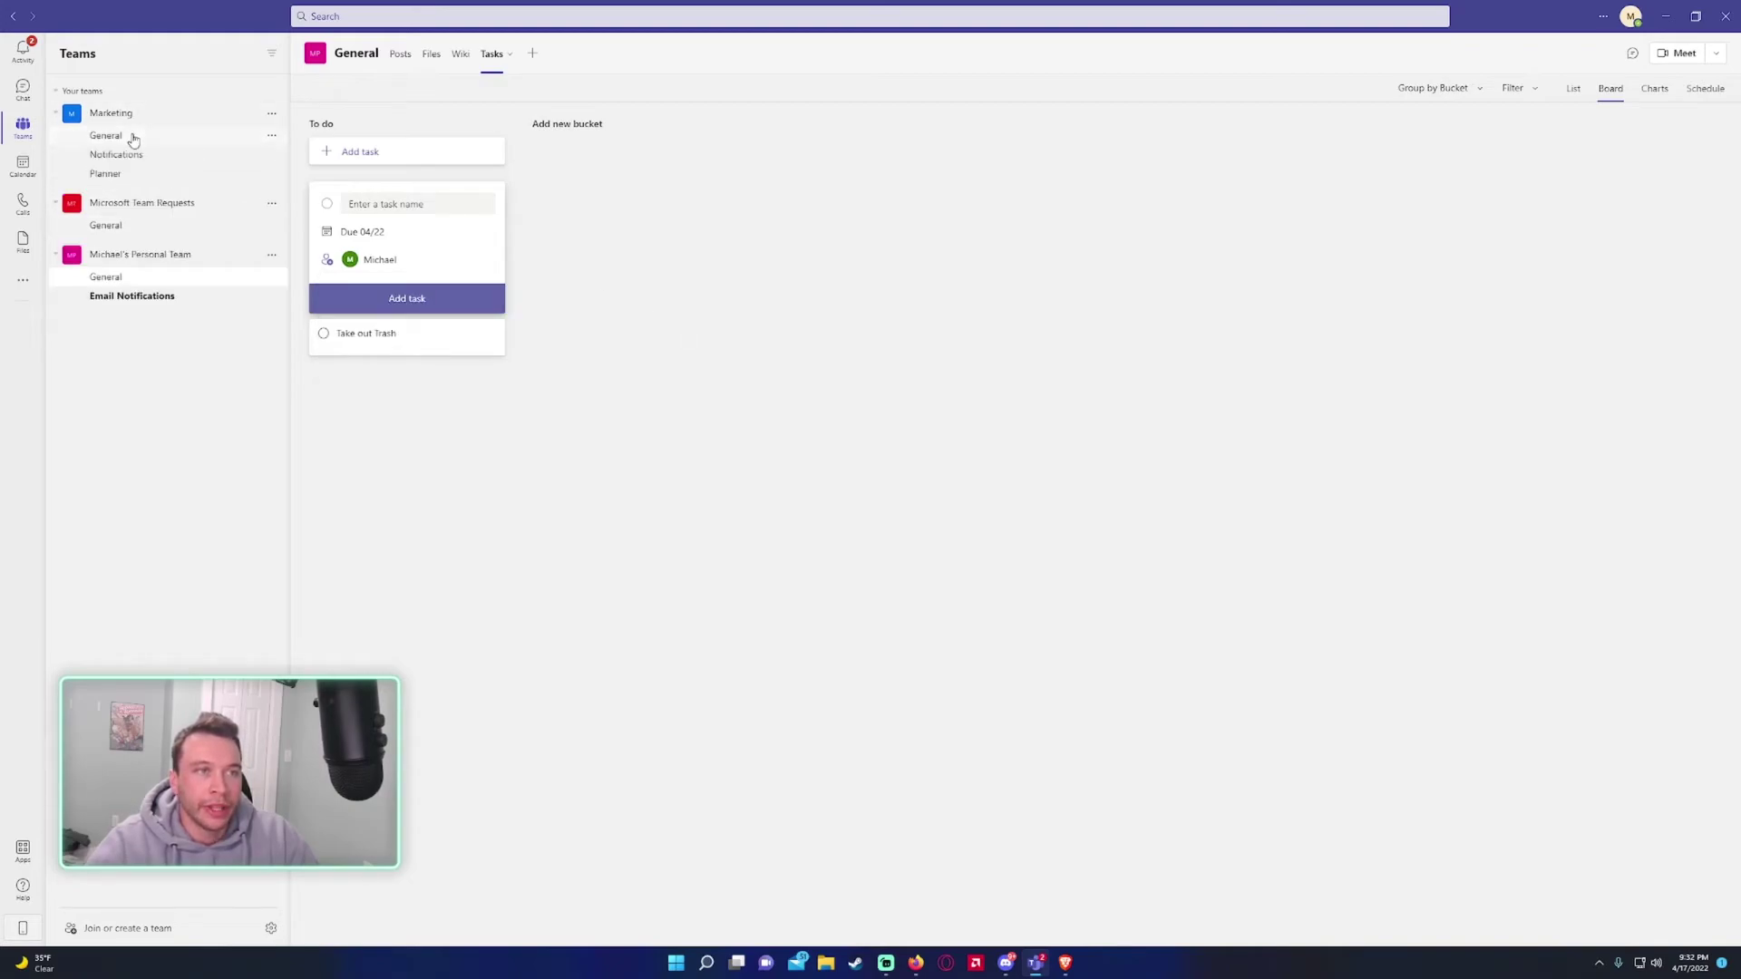
{"action": "left_click", "coordinate": [134, 137]}
{"action": "left_click", "coordinate": [139, 172]}
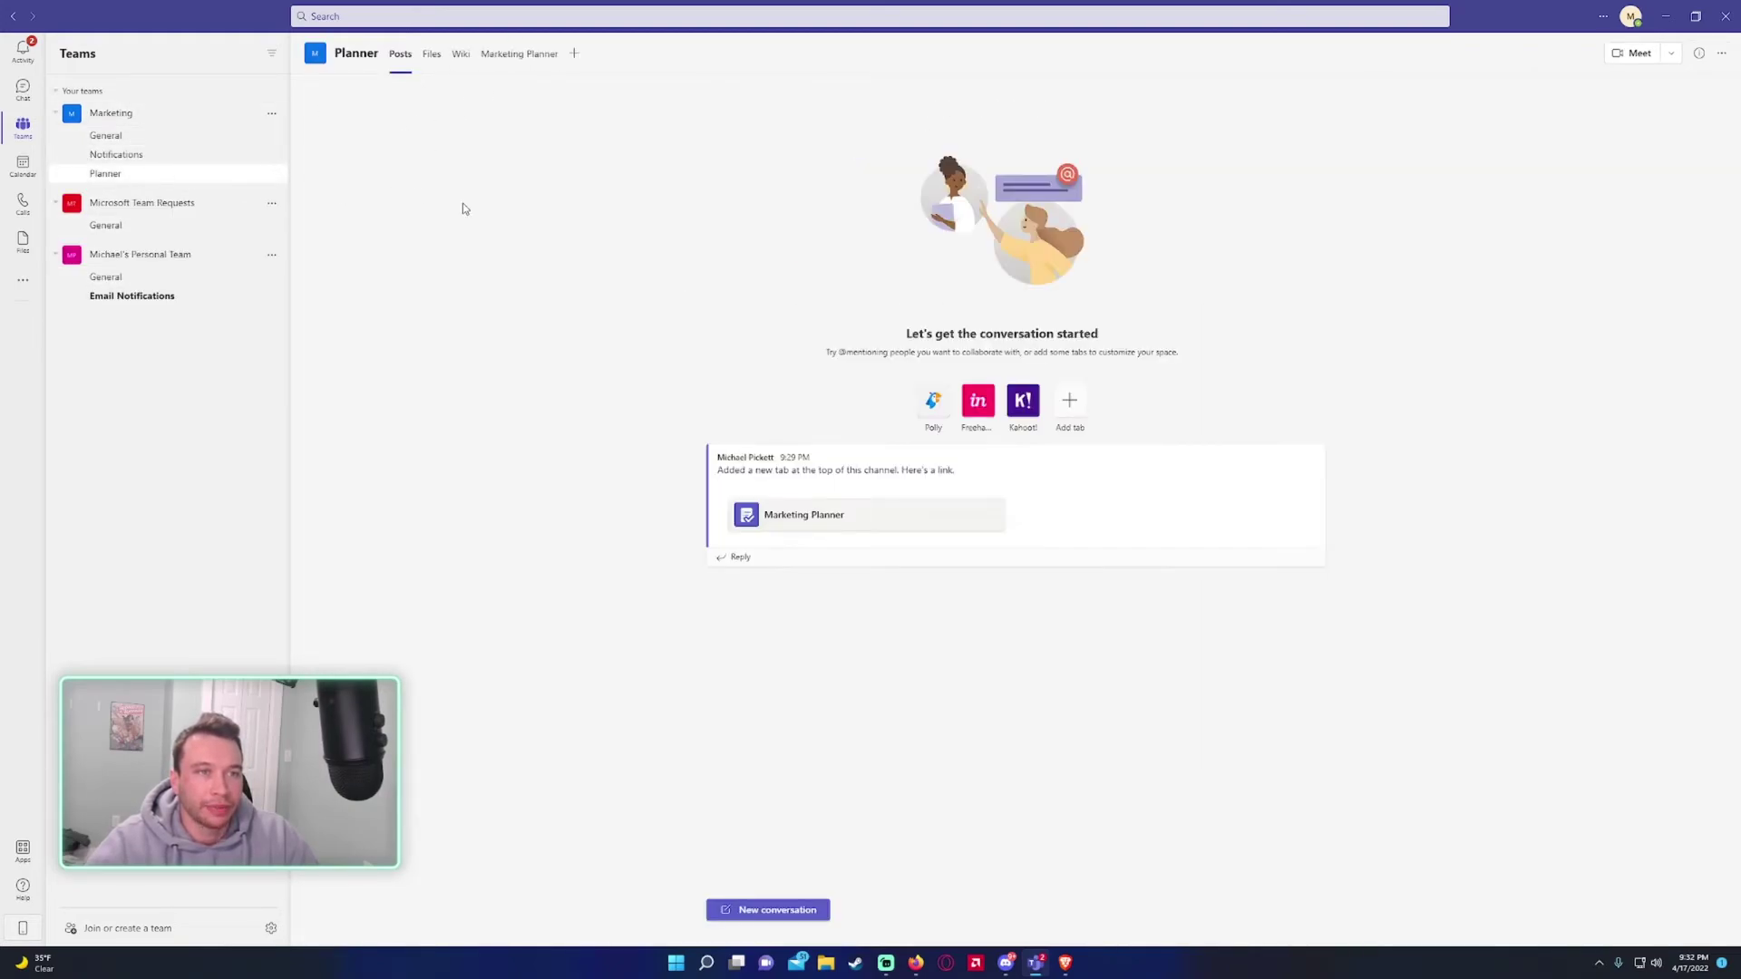
{"action": "left_click", "coordinate": [511, 56]}
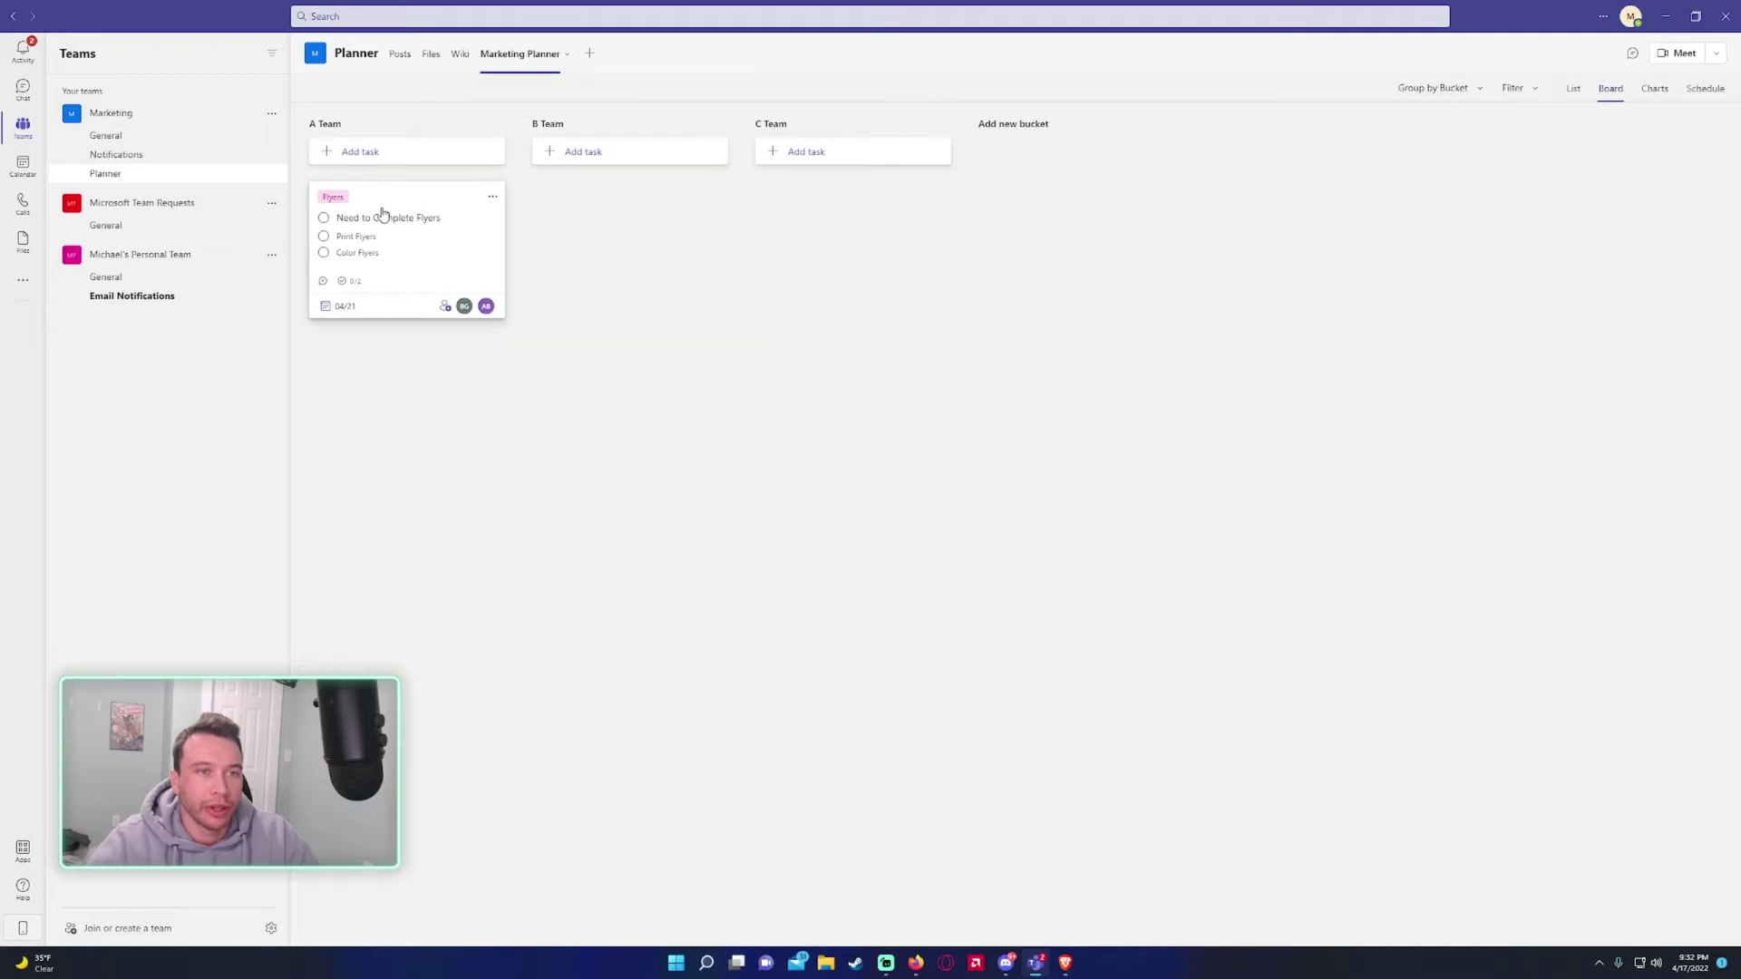
- Assign the suggested team member to the "Need to Complete Flyers" task in addition to its existing assignees, and close the task details
{"action": "left_click", "coordinate": [388, 218]}
{"action": "left_click", "coordinate": [836, 341]}
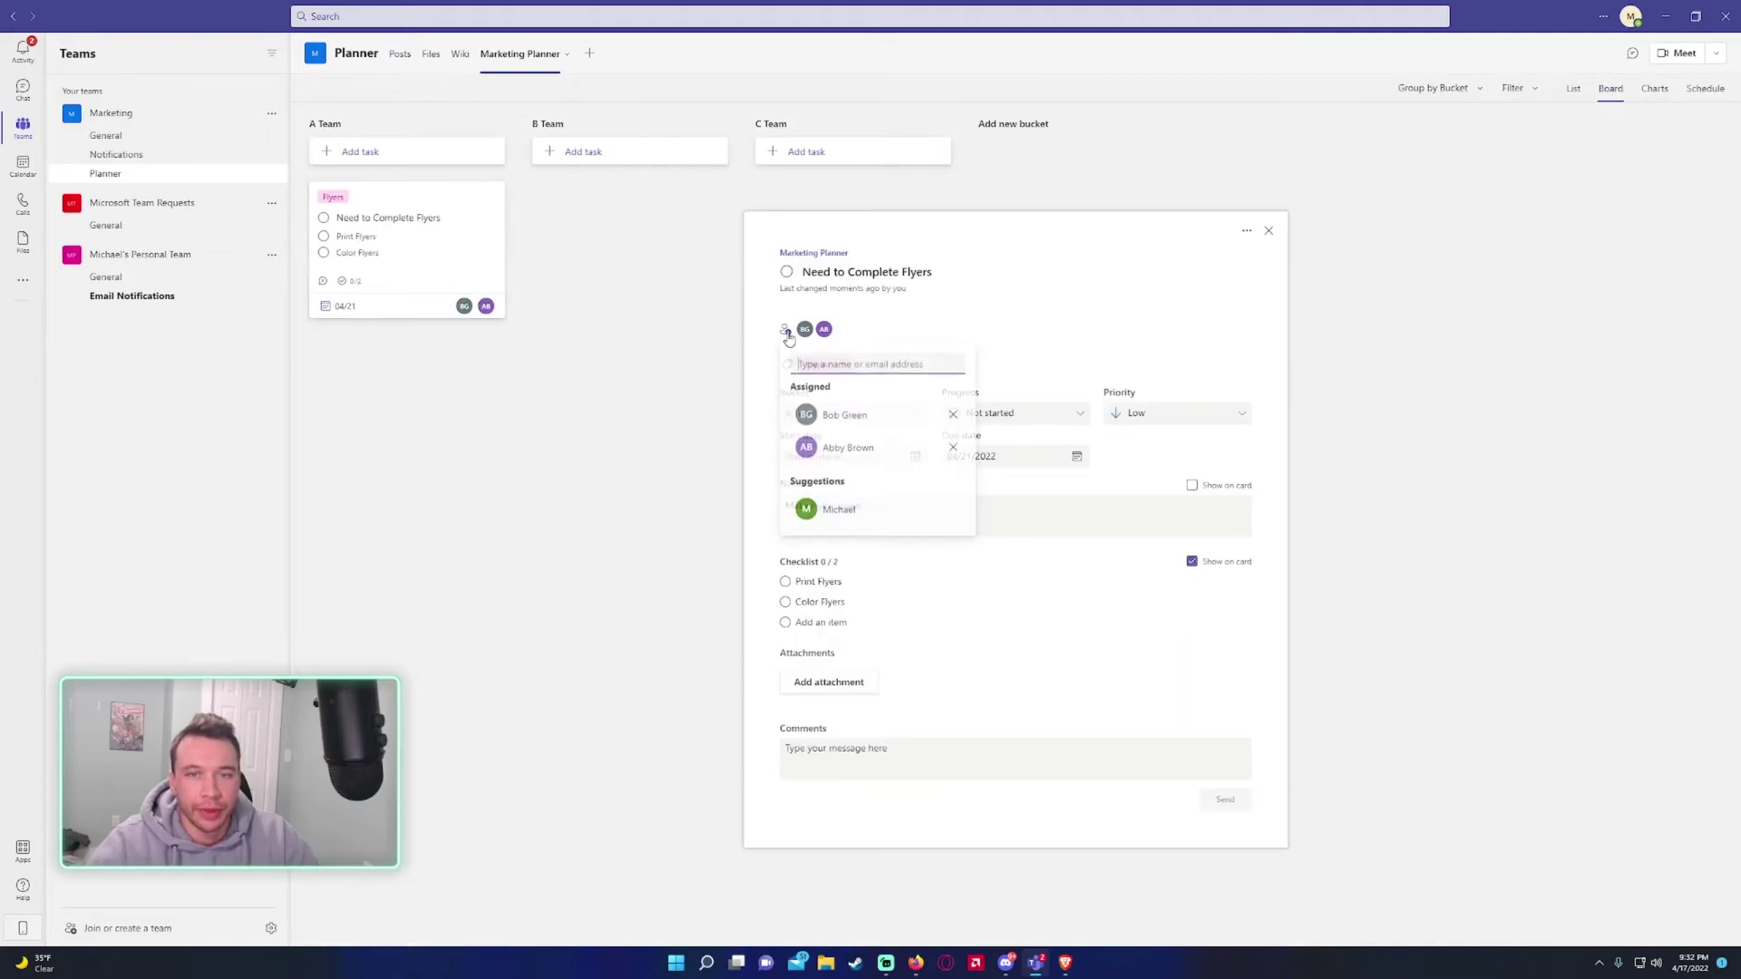
{"action": "left_click", "coordinate": [847, 510]}
{"action": "left_click", "coordinate": [1460, 362]}
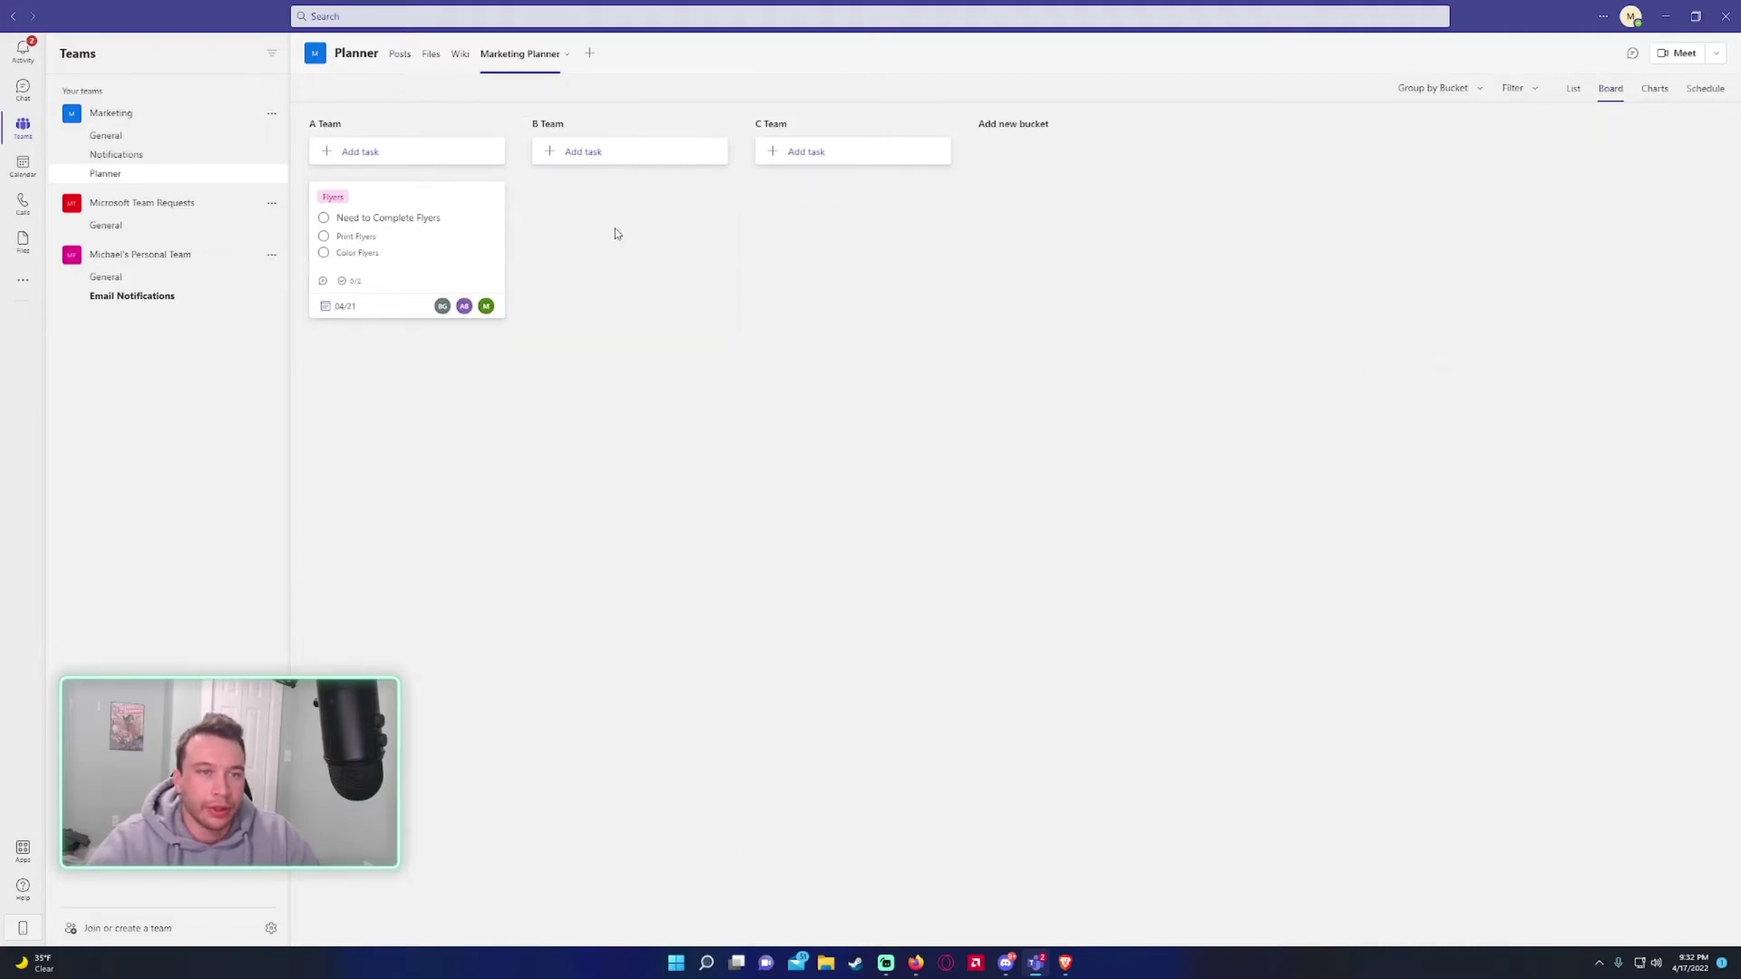
- Search the available apps for "tasks by" and add the Tasks by Planner and To Do app
{"action": "left_click", "coordinate": [400, 53]}
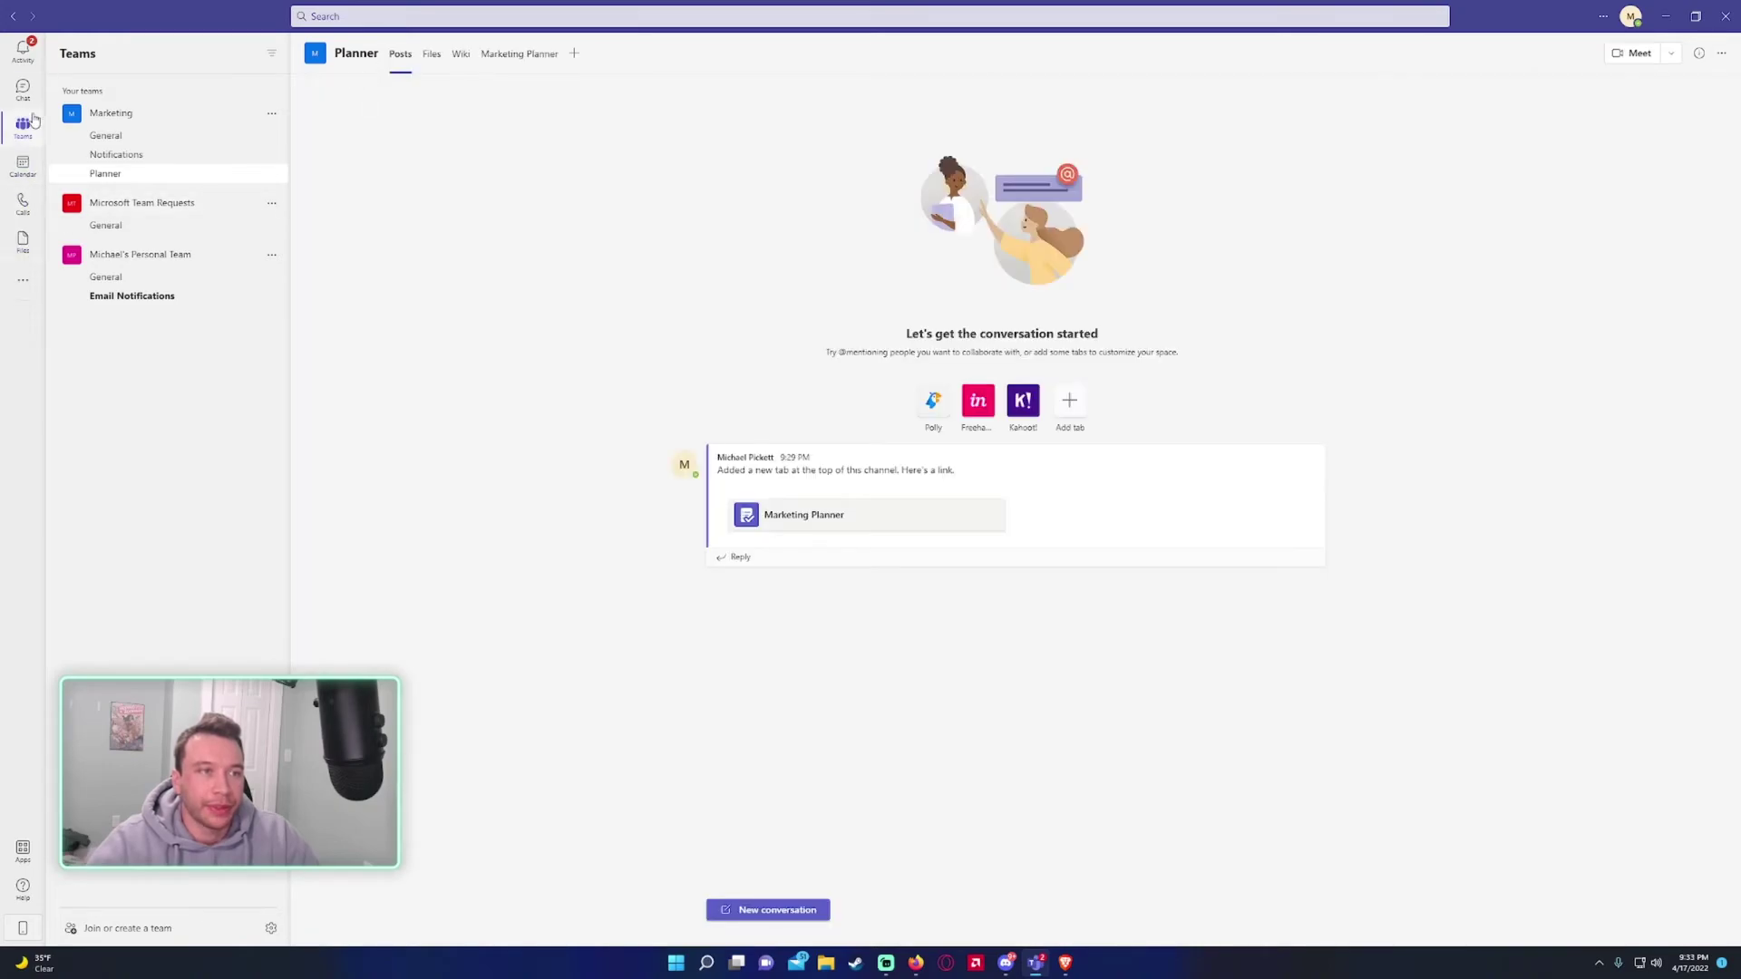
{"action": "left_click", "coordinate": [22, 288]}
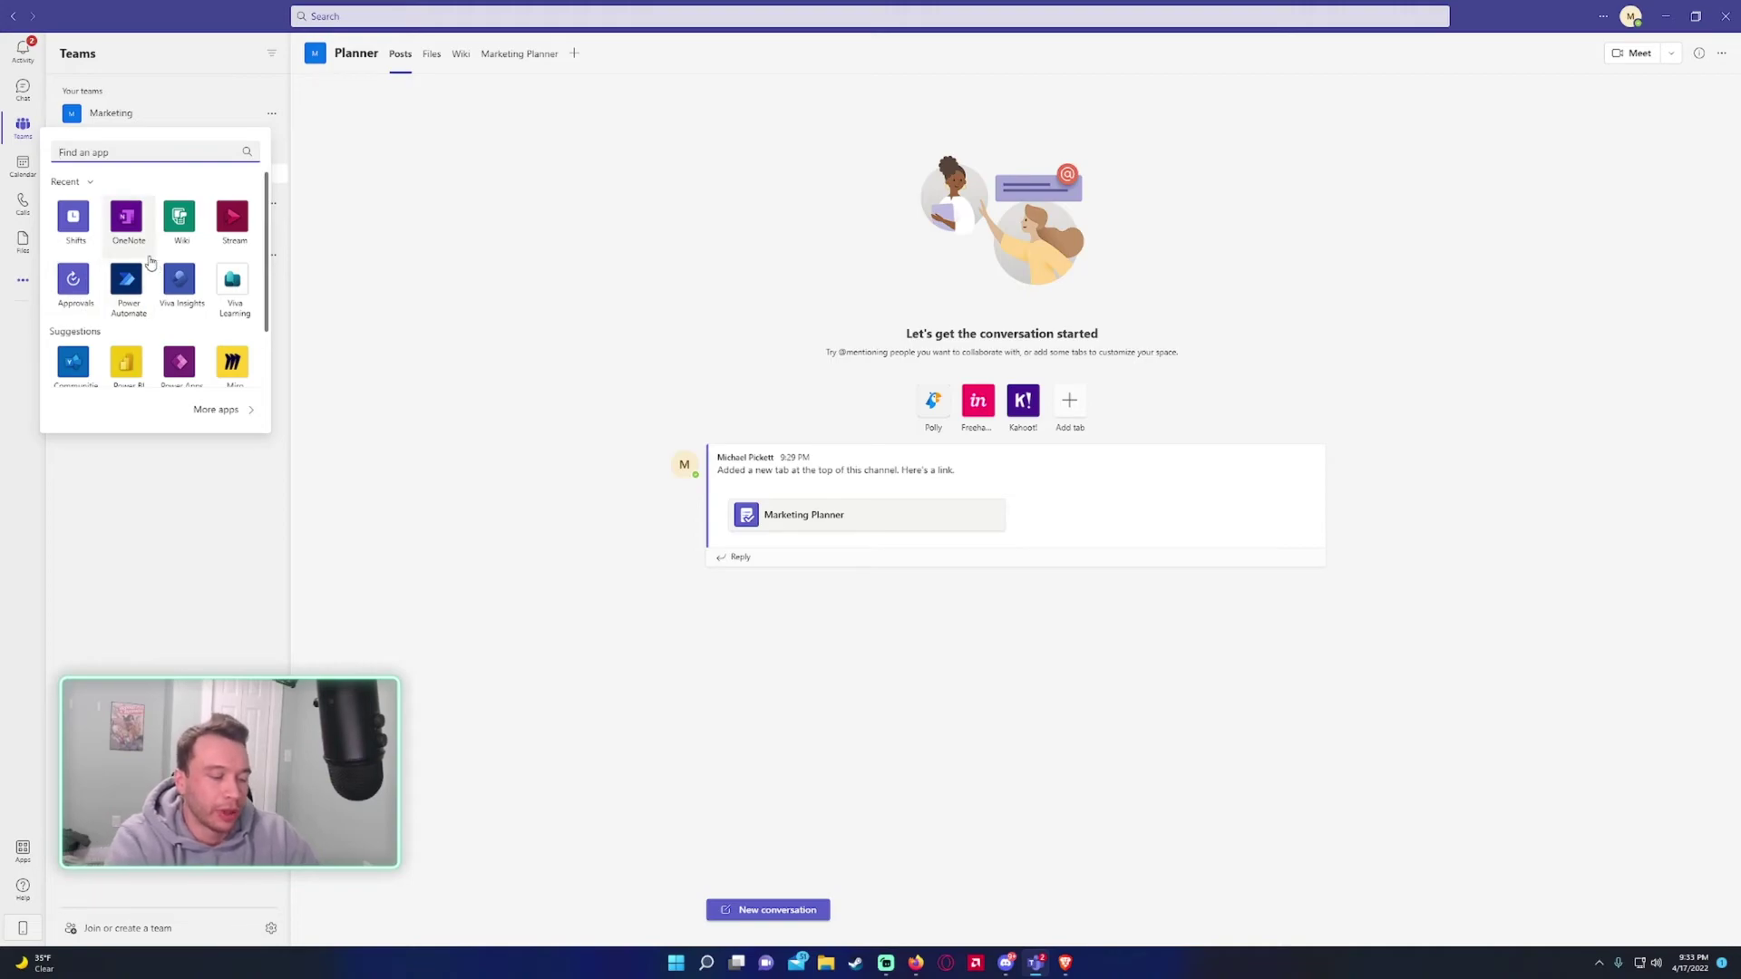
{"action": "type", "text": "tasks by"}
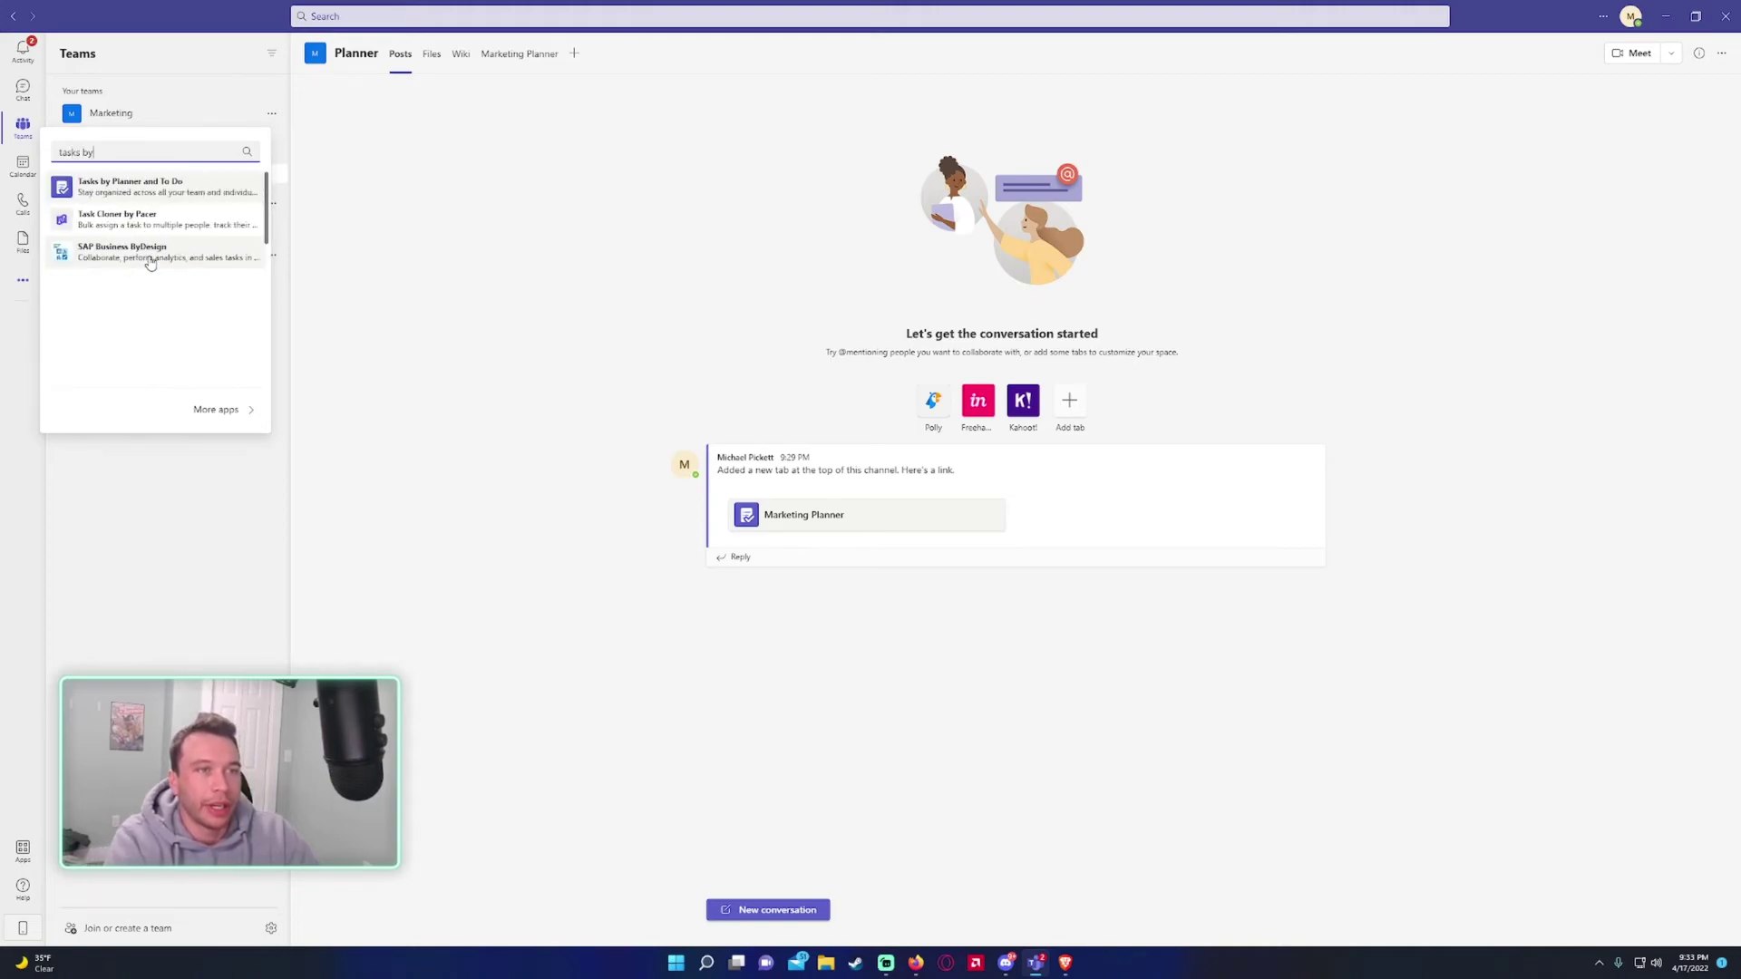
{"action": "left_click", "coordinate": [184, 201]}
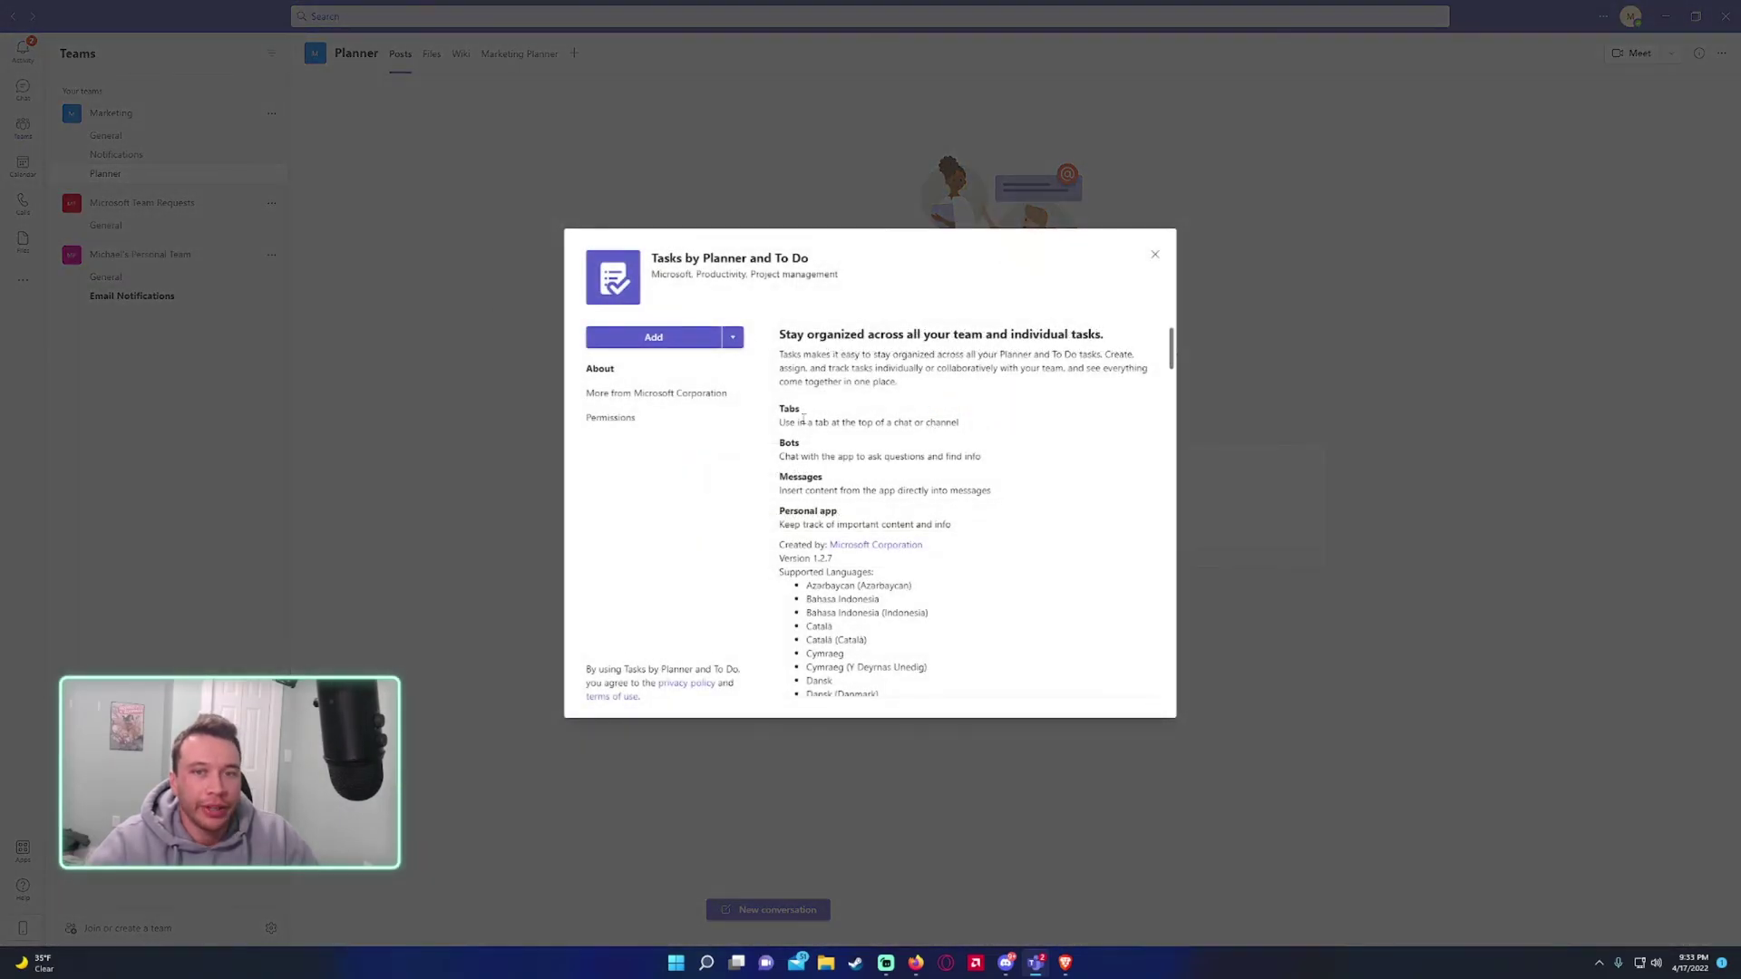
{"action": "left_click", "coordinate": [654, 337]}
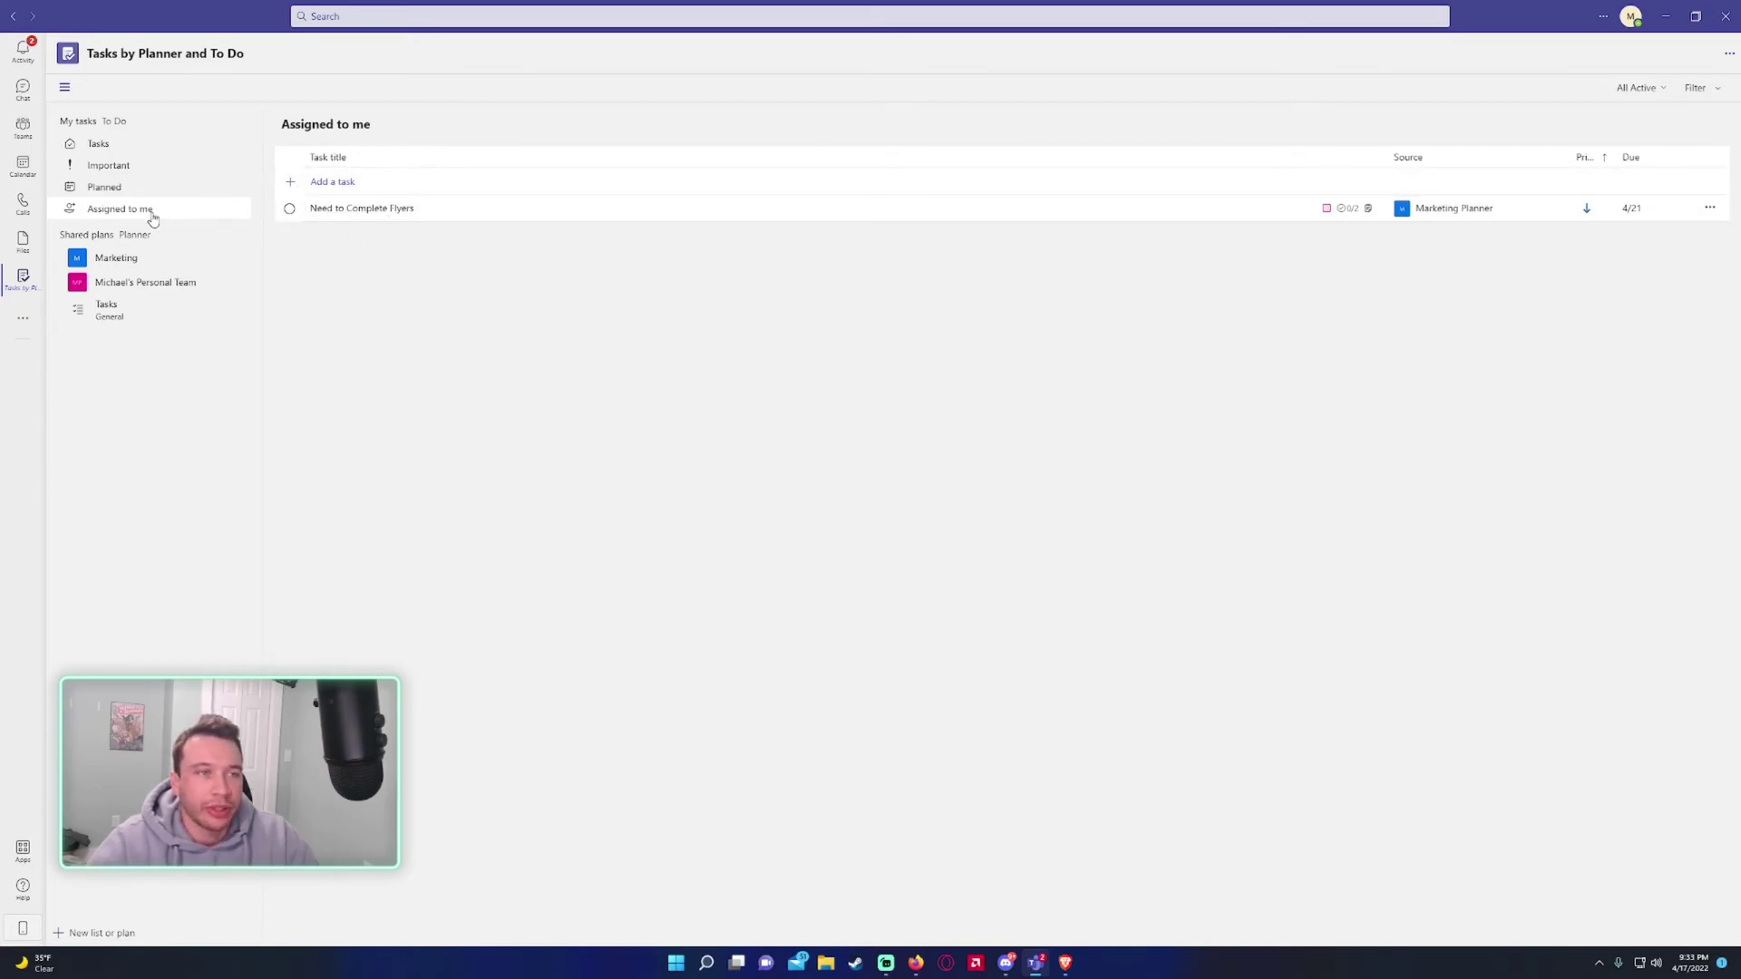
- Review the personal Tasks, Important, Planned and Assigned to me lists
{"action": "left_click", "coordinate": [122, 145]}
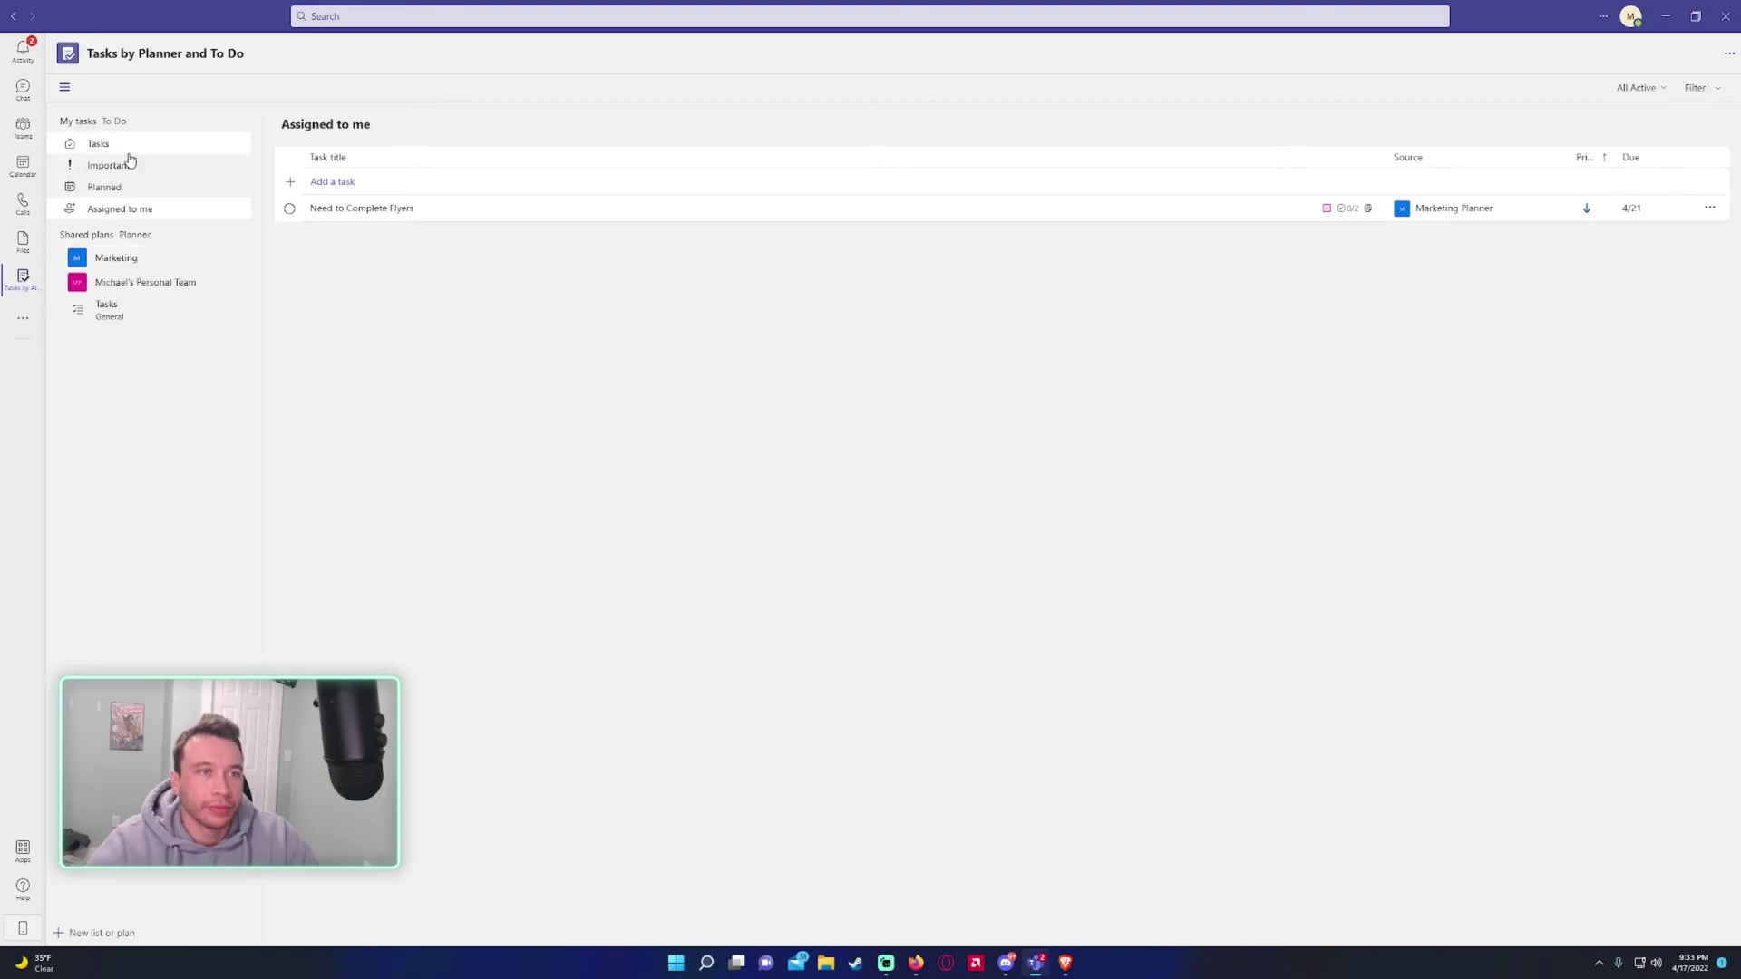
{"action": "left_click", "coordinate": [120, 168]}
{"action": "left_click", "coordinate": [126, 196]}
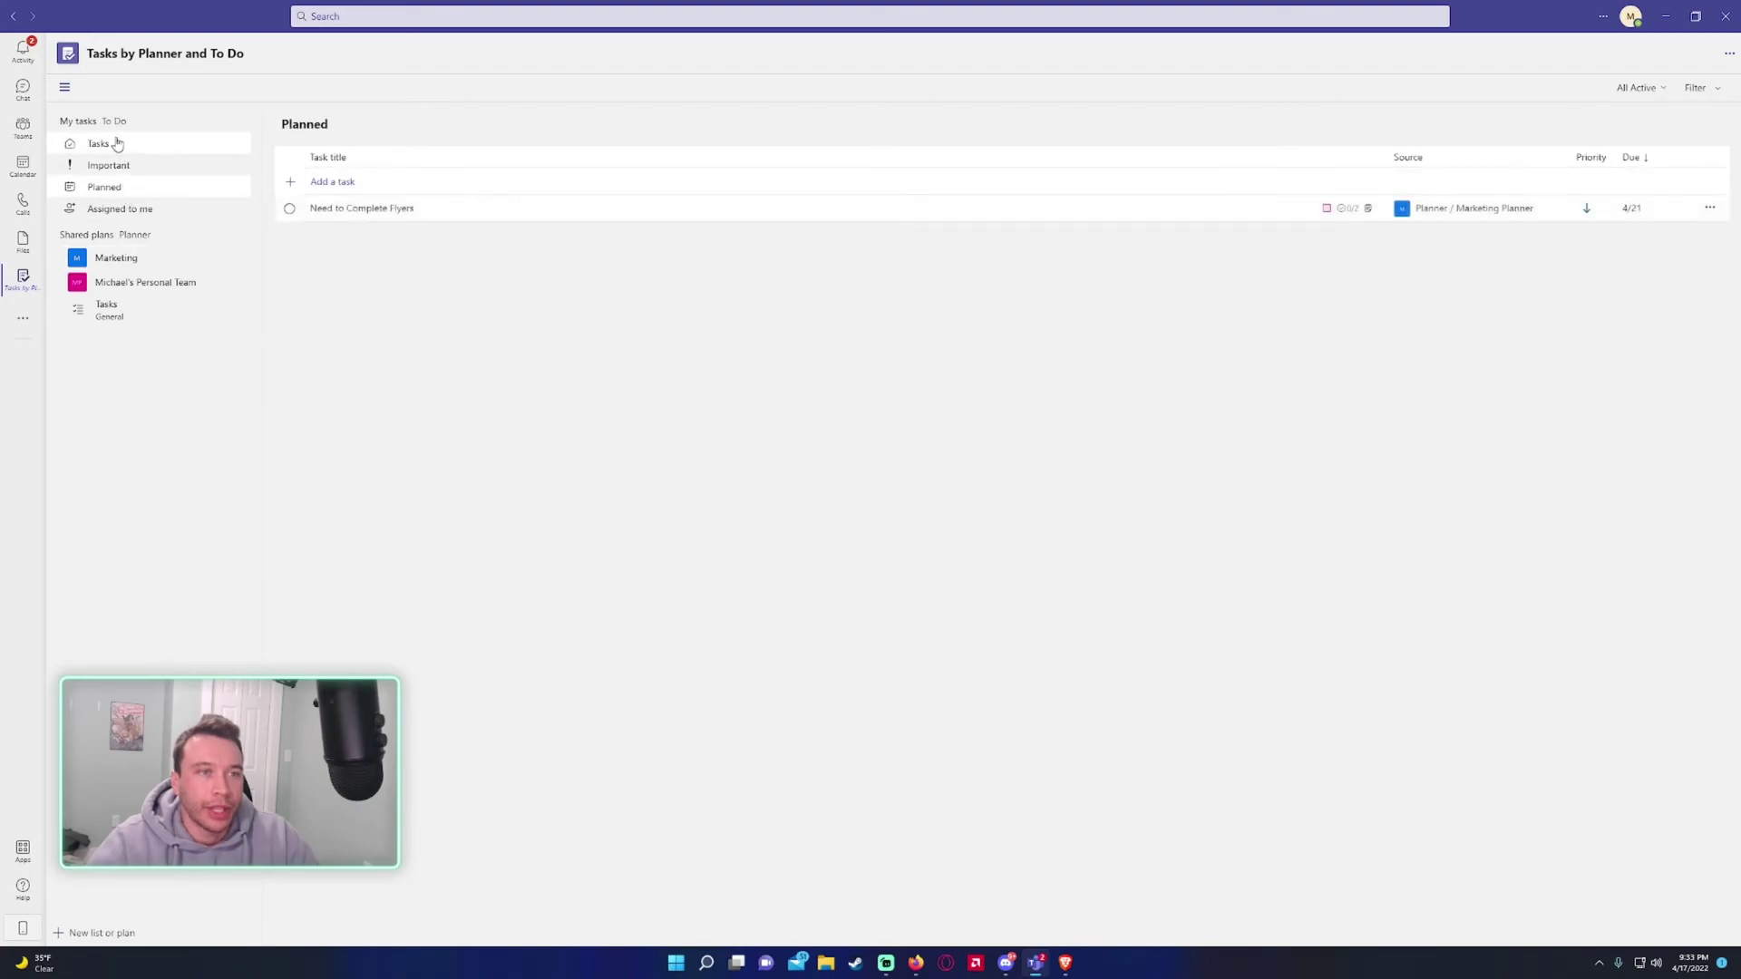
{"action": "left_click", "coordinate": [142, 211]}
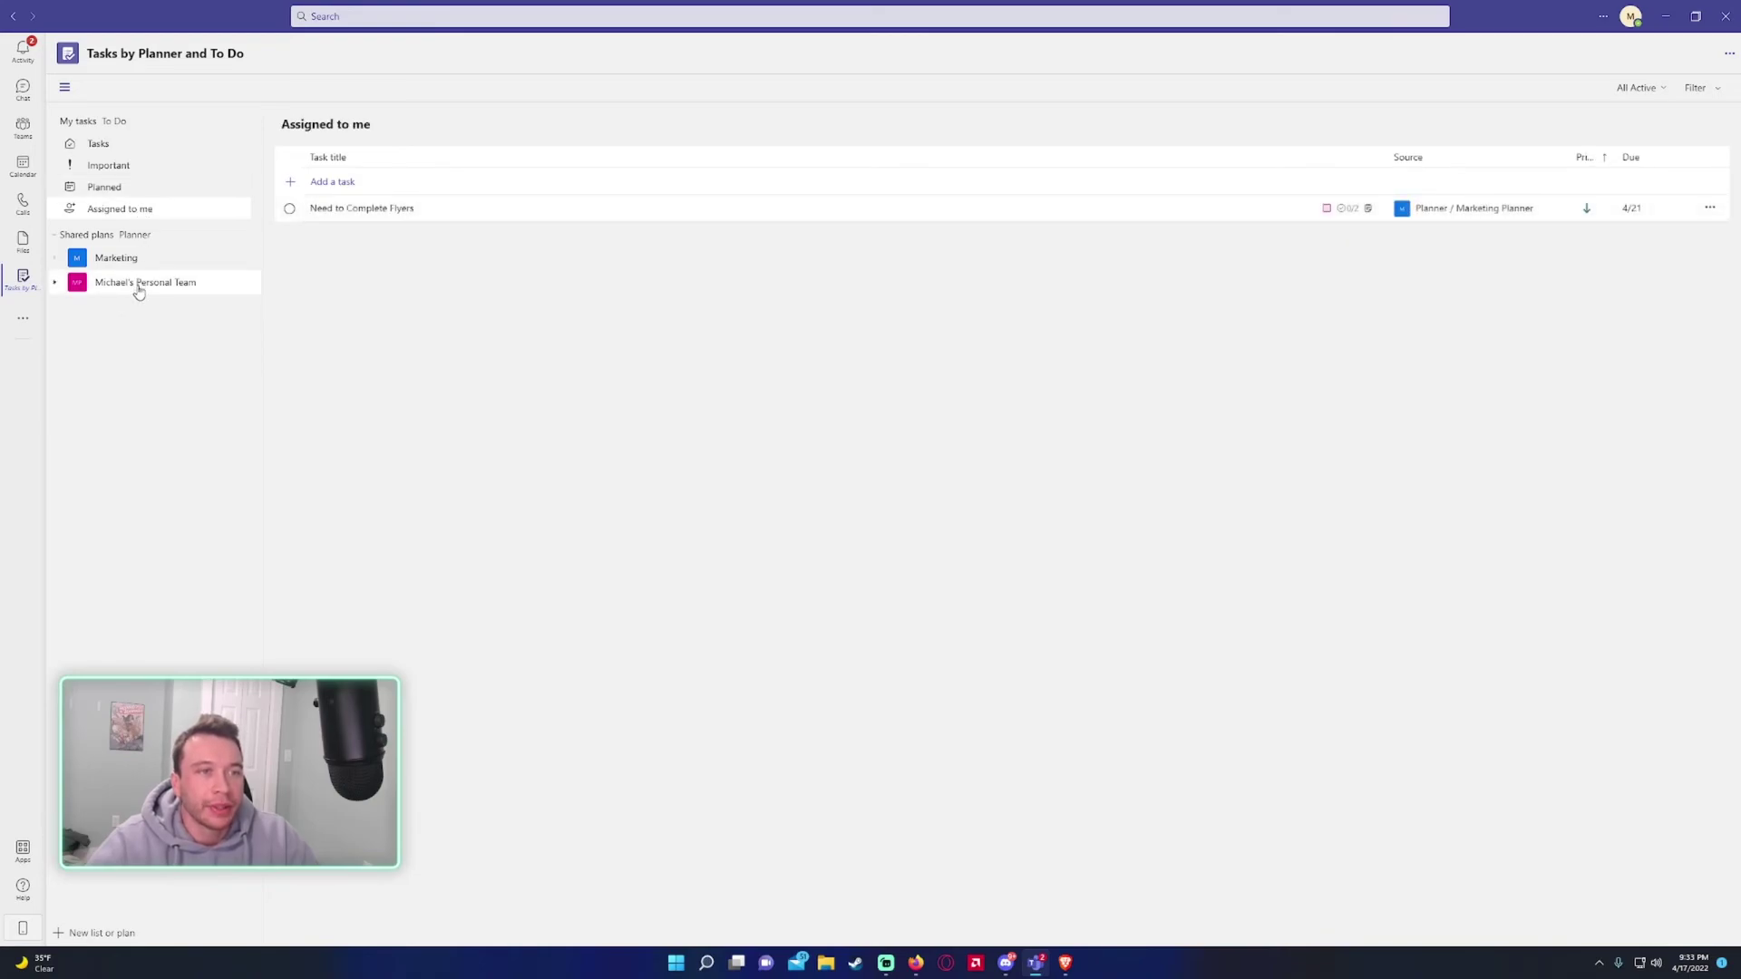
- Review the shared Marketing Planner and personal team's Tasks plans, collapse both teams, and return to the personal Tasks list
{"action": "left_click", "coordinate": [116, 258]}
{"action": "left_click", "coordinate": [106, 293]}
{"action": "left_click", "coordinate": [107, 312]}
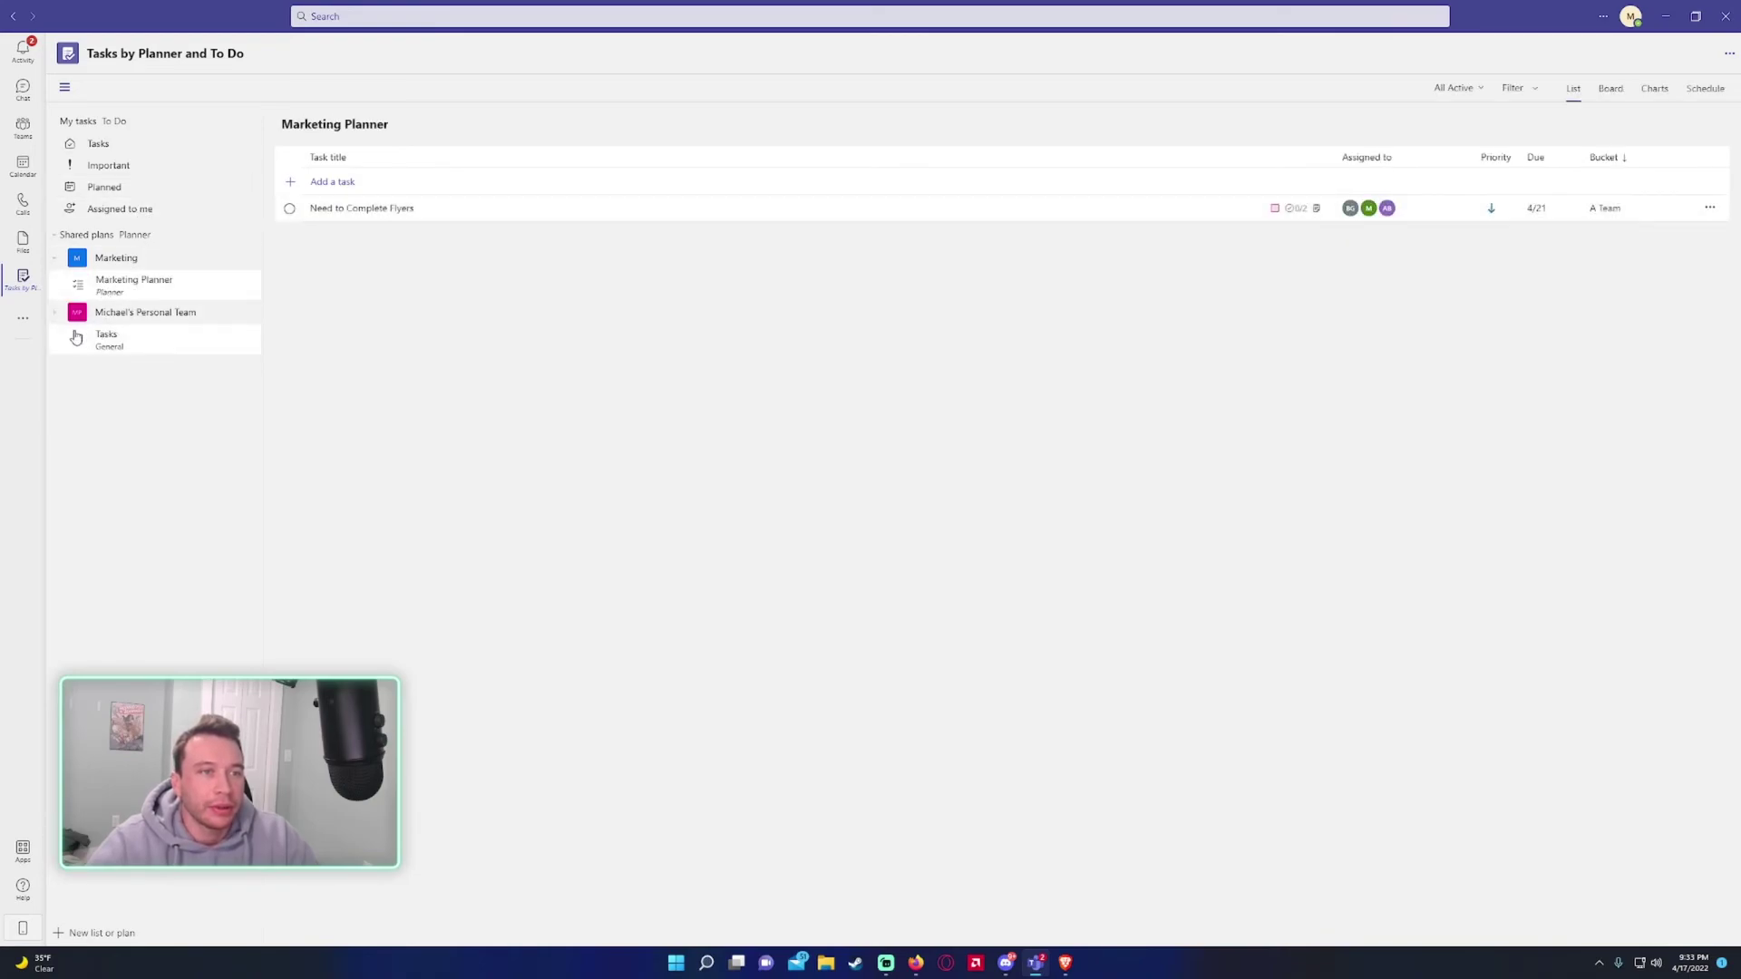
{"action": "left_click", "coordinate": [107, 351]}
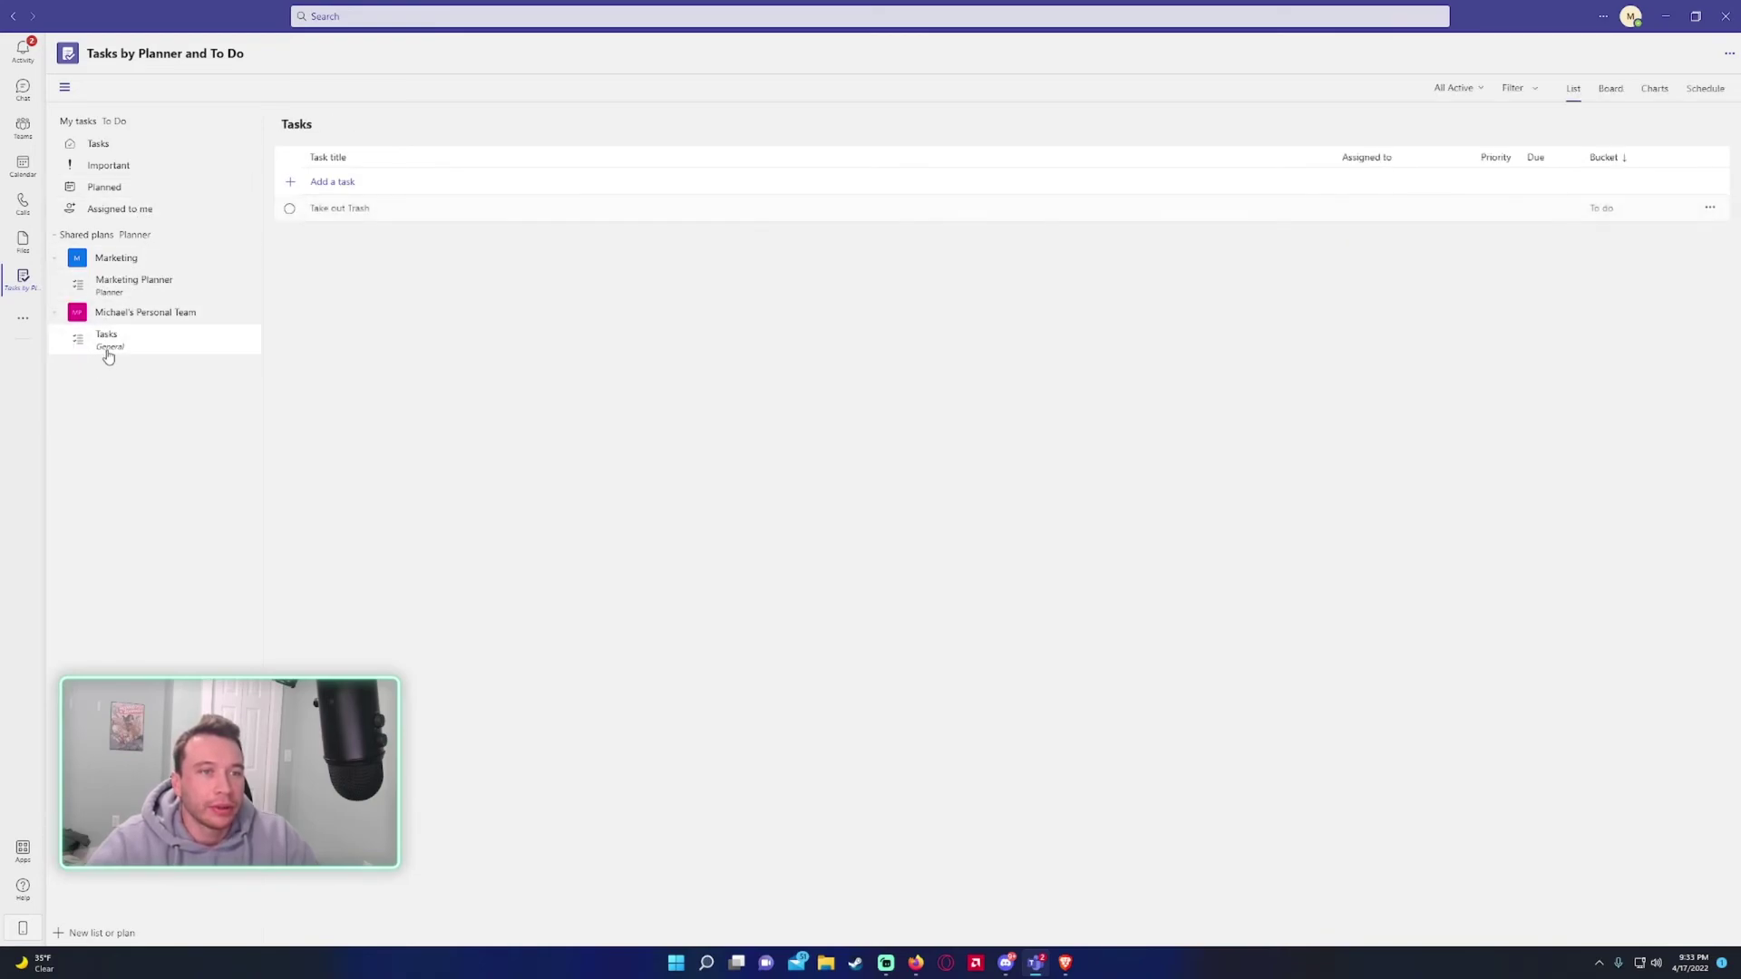
{"action": "left_click", "coordinate": [106, 285]}
{"action": "left_click", "coordinate": [118, 261]}
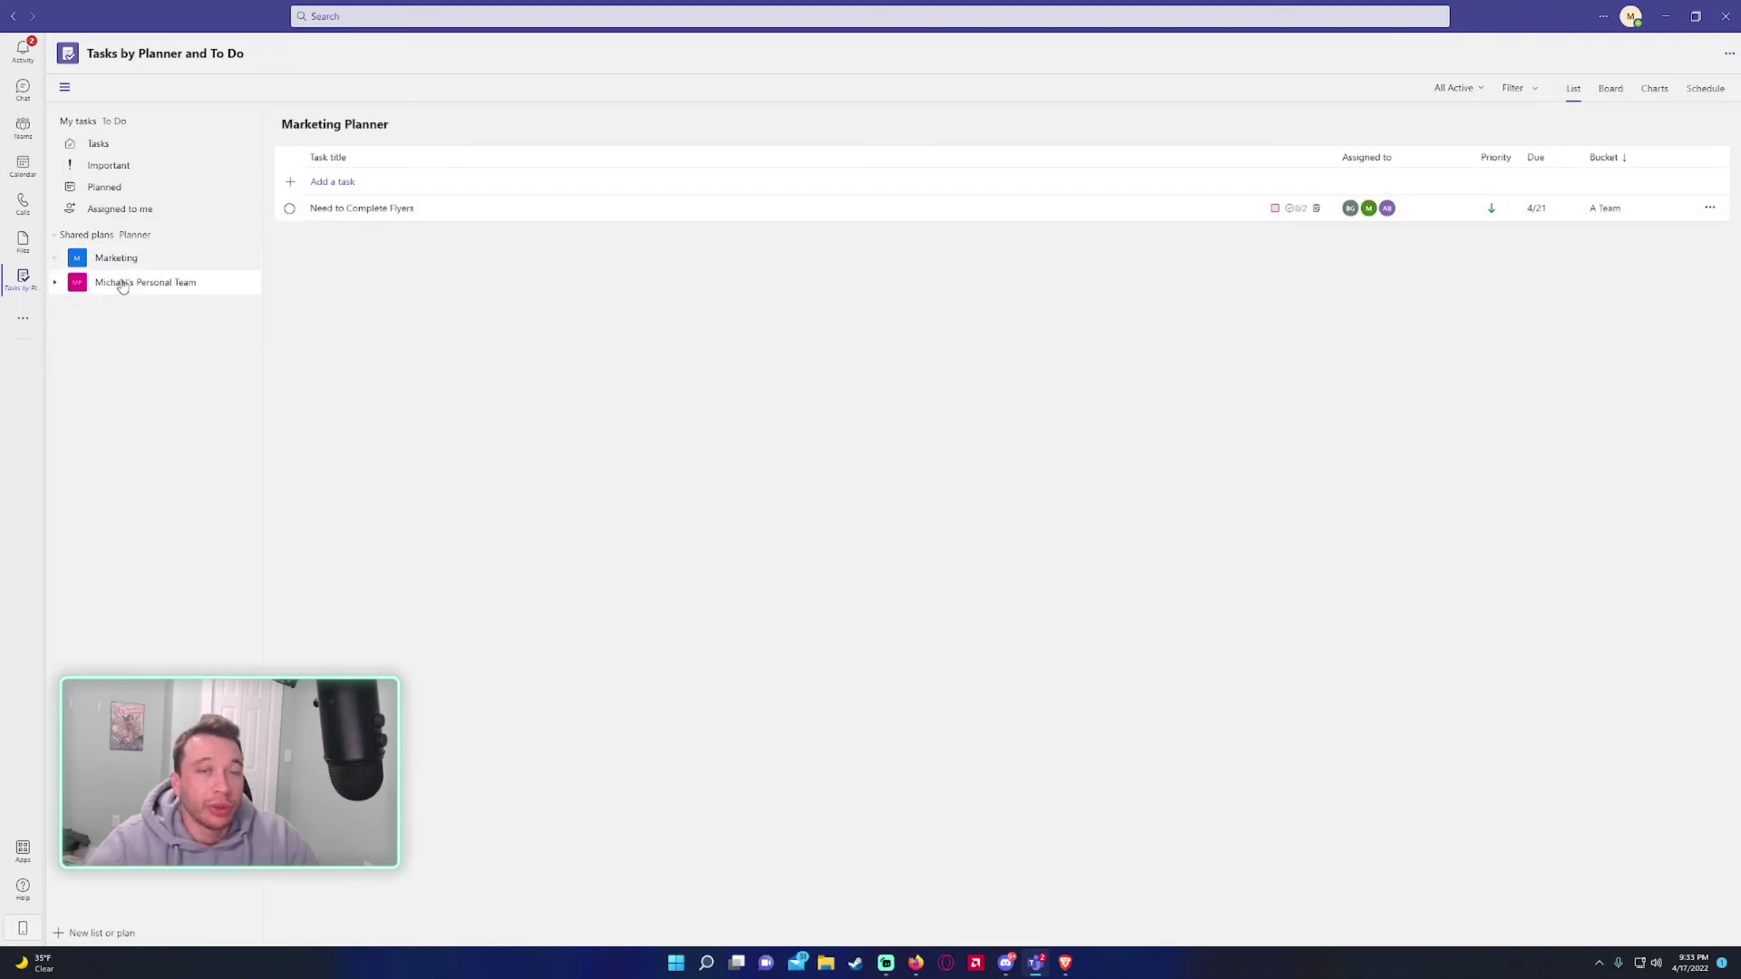
{"action": "left_click", "coordinate": [117, 258]}
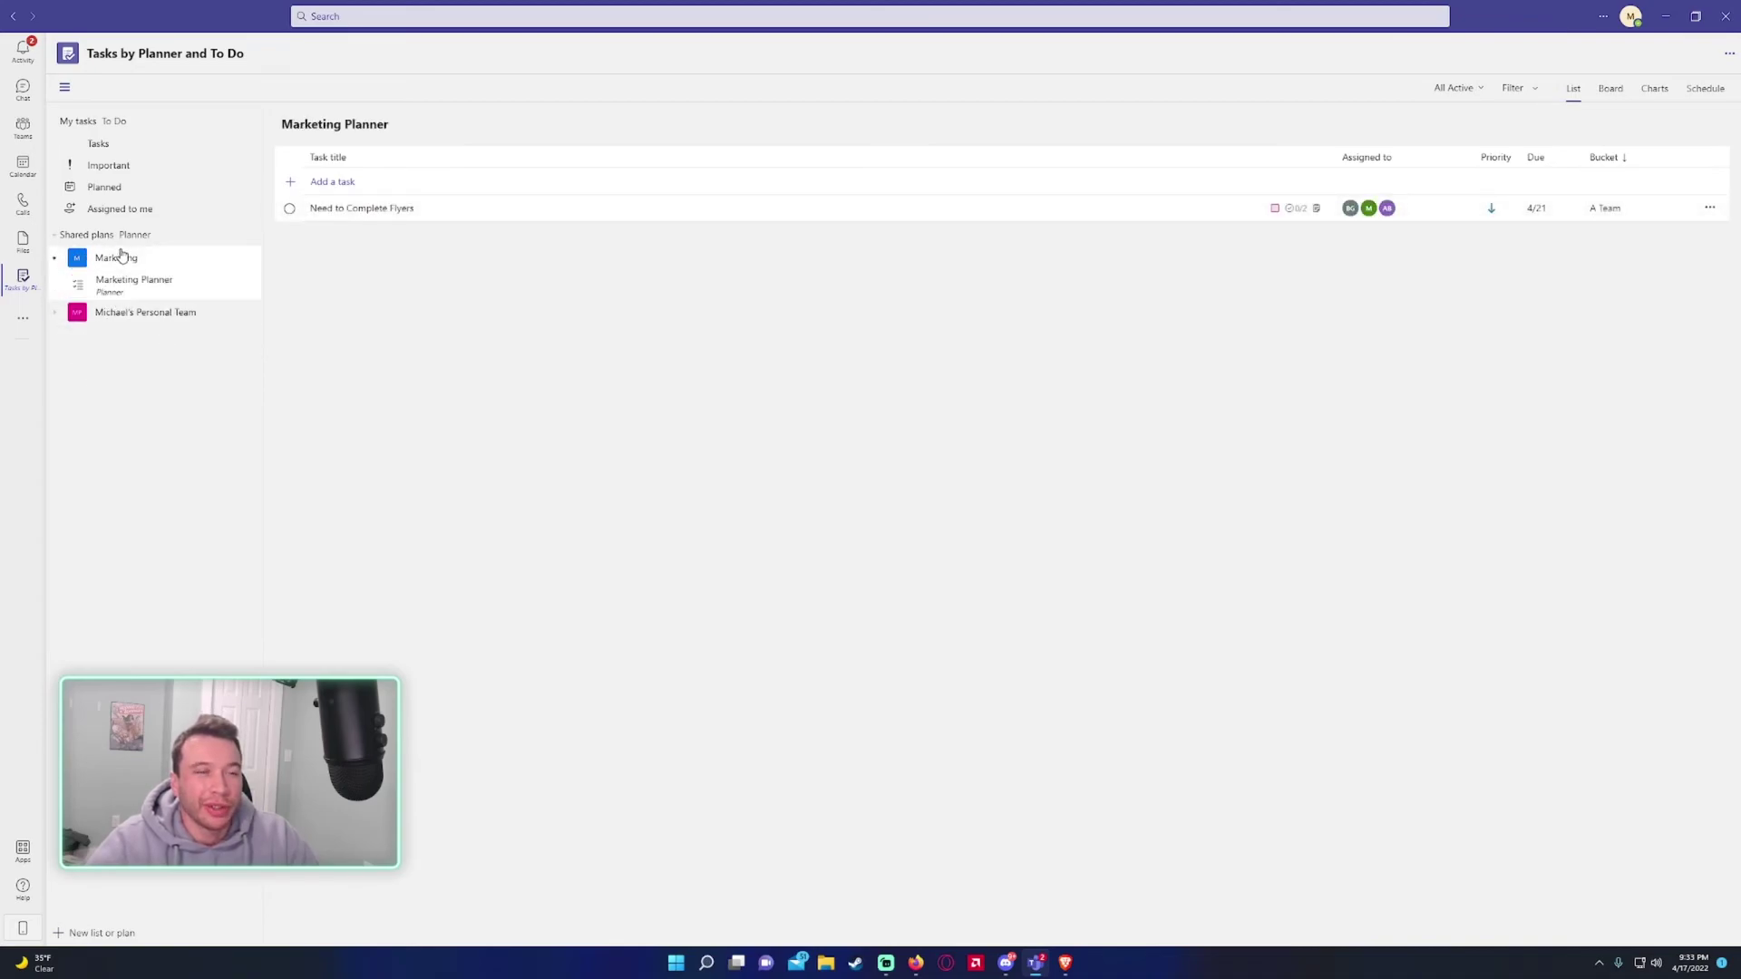
{"action": "left_click", "coordinate": [131, 312]}
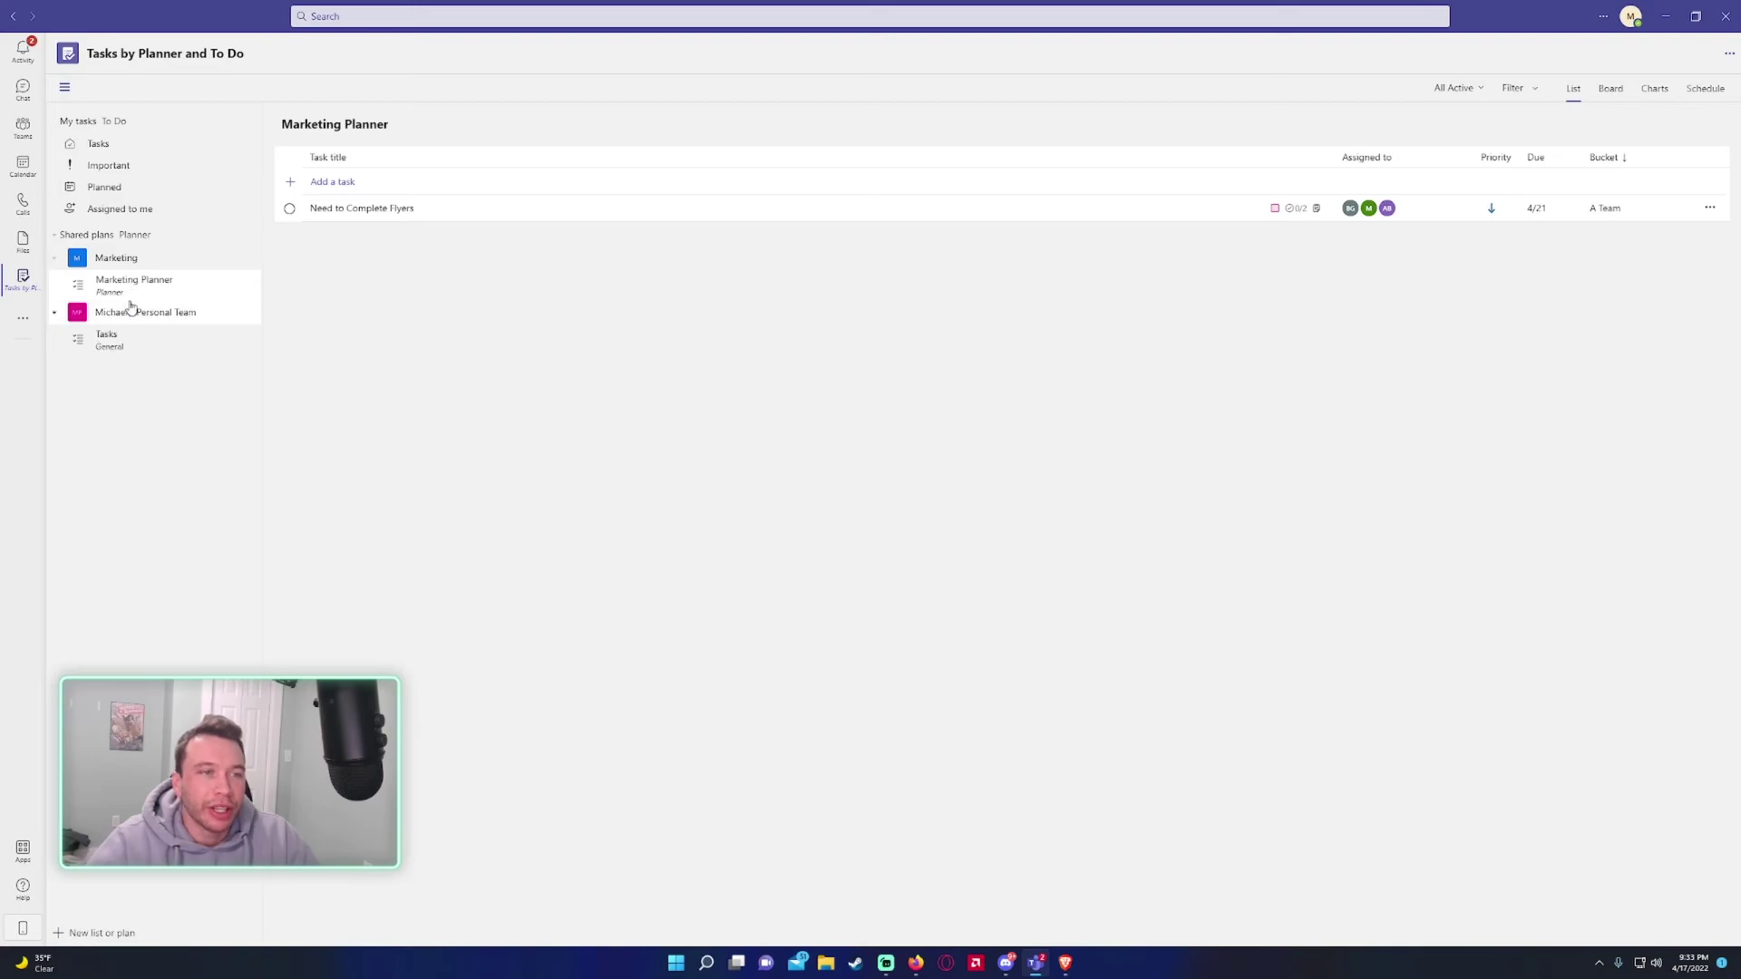
{"action": "left_click", "coordinate": [117, 352]}
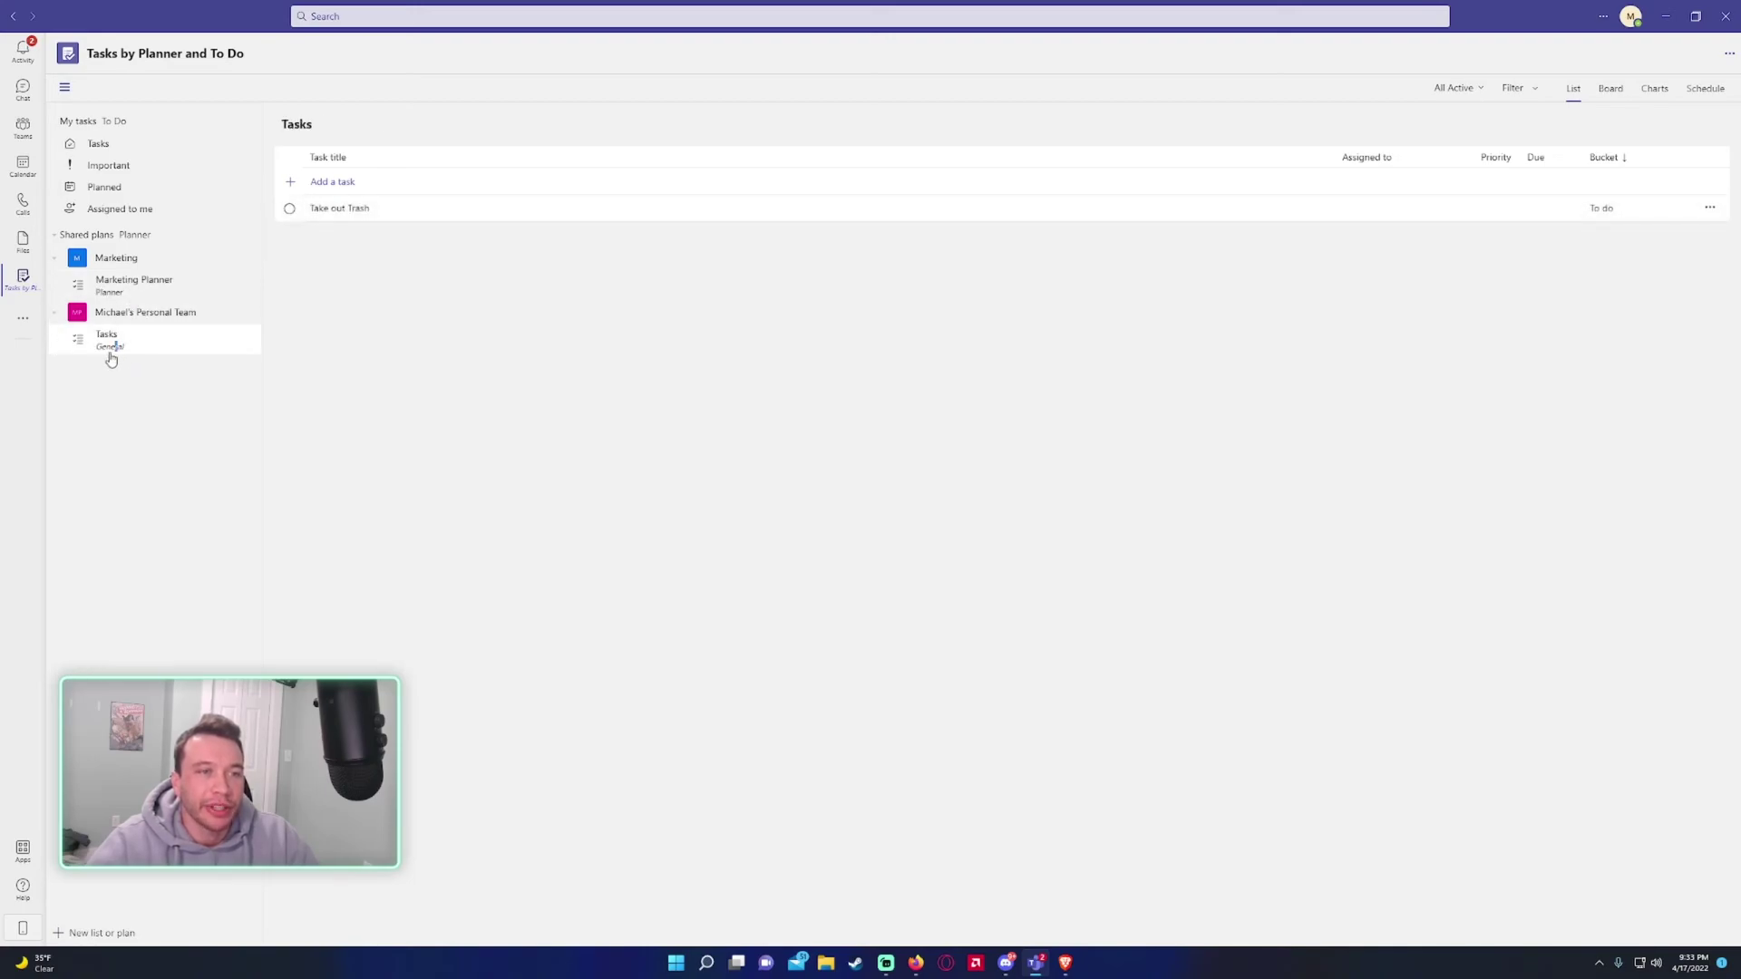
{"action": "left_click", "coordinate": [136, 312]}
{"action": "left_click", "coordinate": [126, 257]}
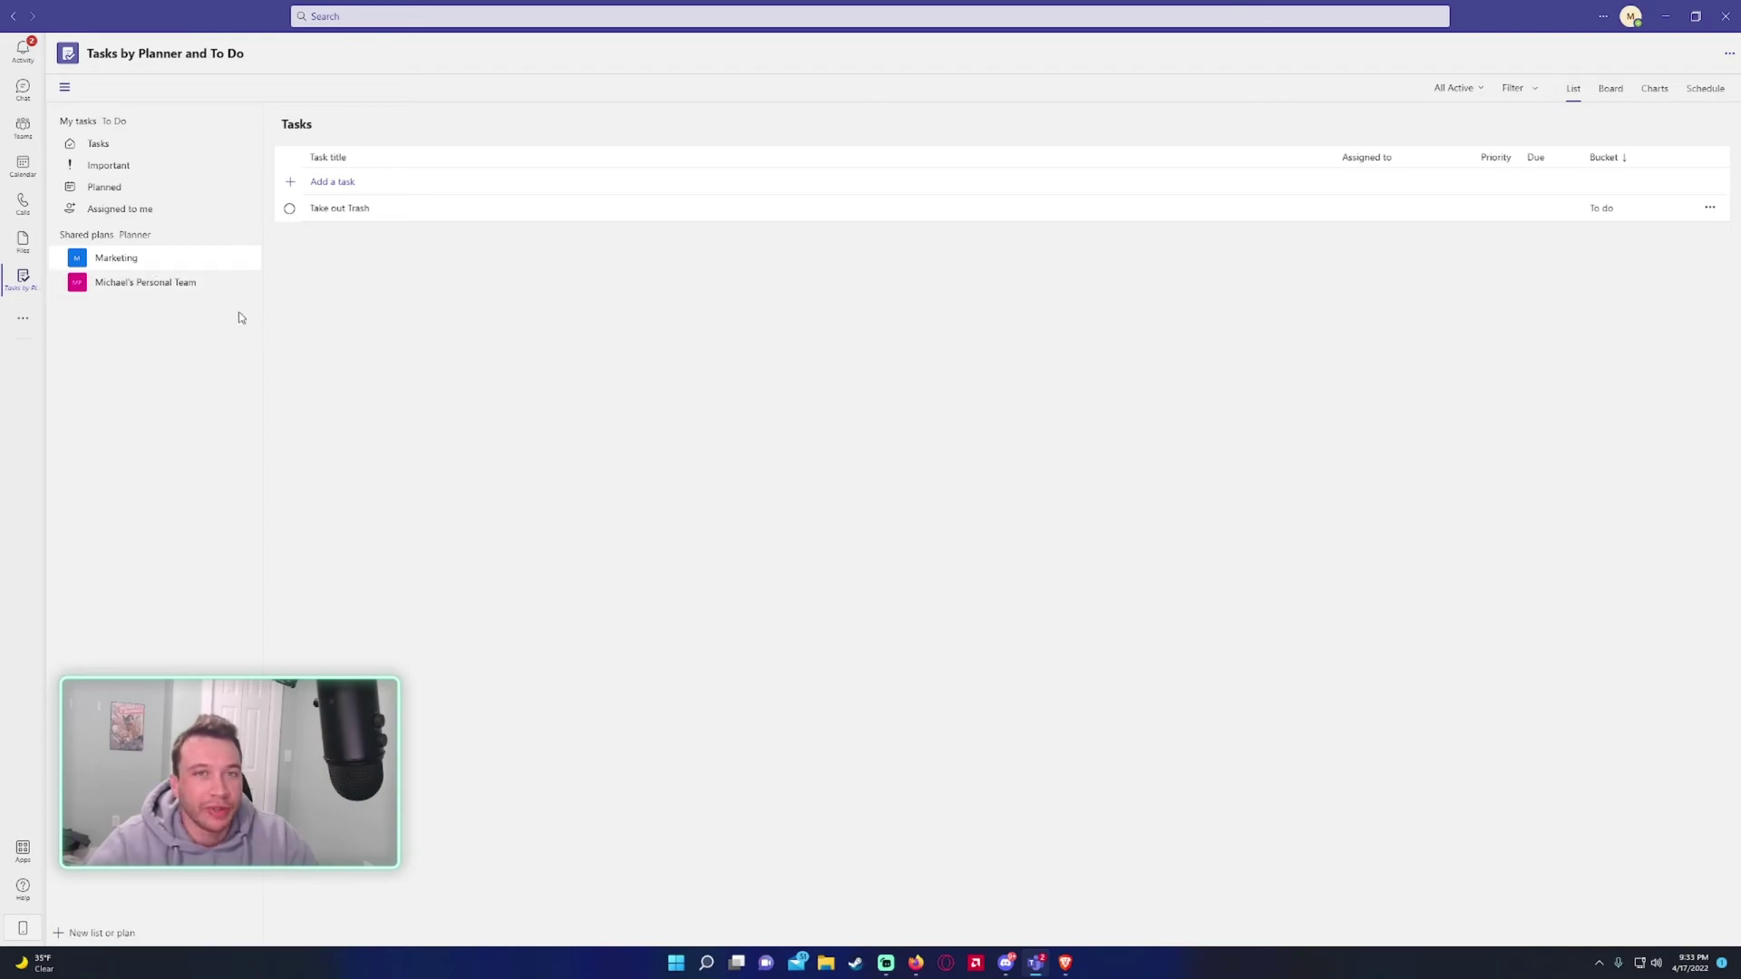
{"action": "left_click", "coordinate": [100, 143]}
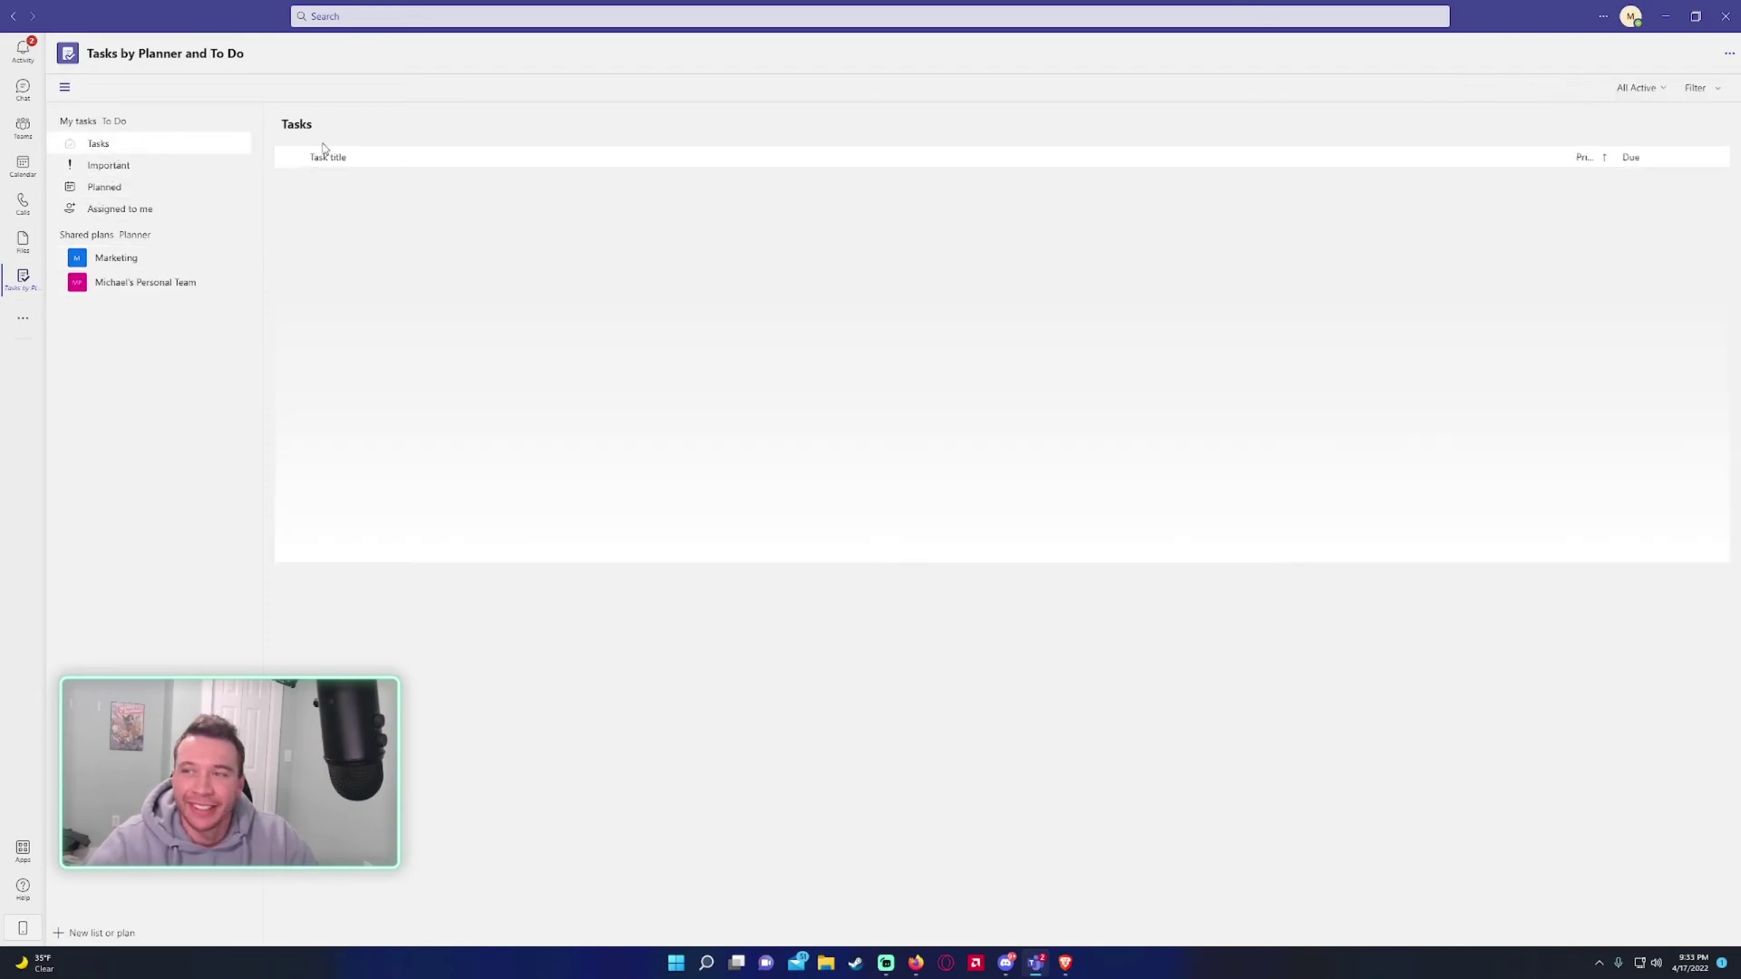
- Check the Tasks by Planner and To Do chat and return to the teams list
{"action": "left_click", "coordinate": [23, 91]}
{"action": "left_click", "coordinate": [22, 129]}
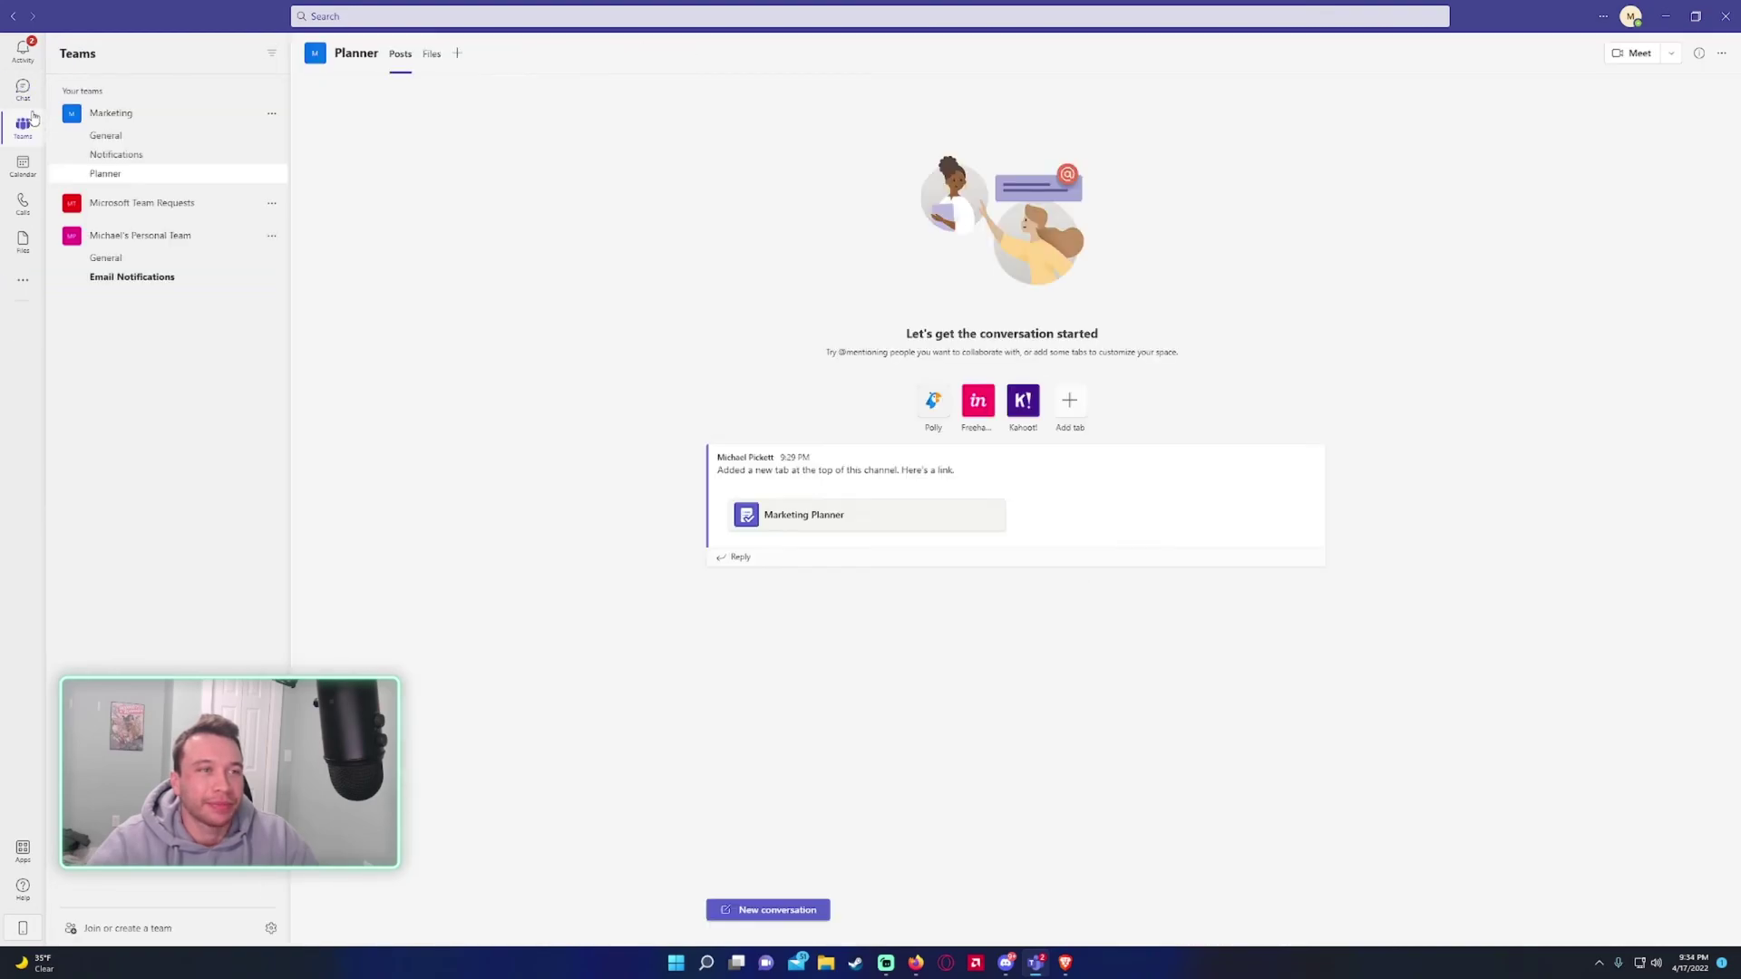
{"action": "left_click", "coordinate": [23, 91]}
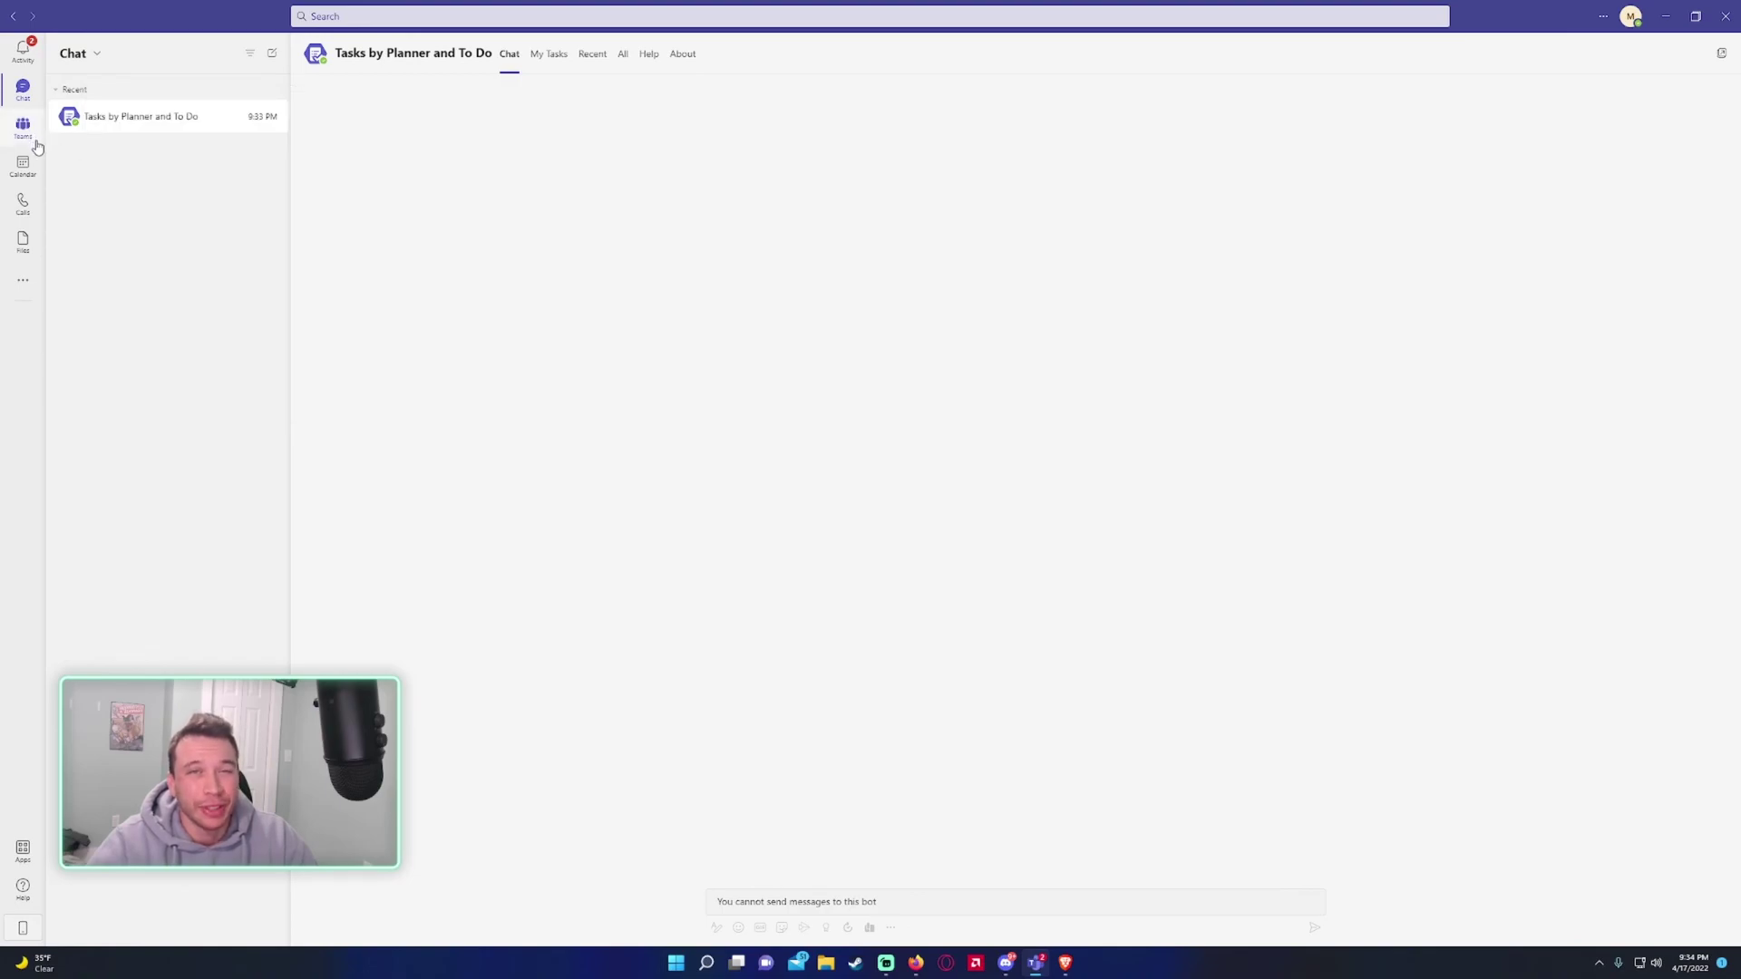
{"action": "left_click", "coordinate": [24, 129]}
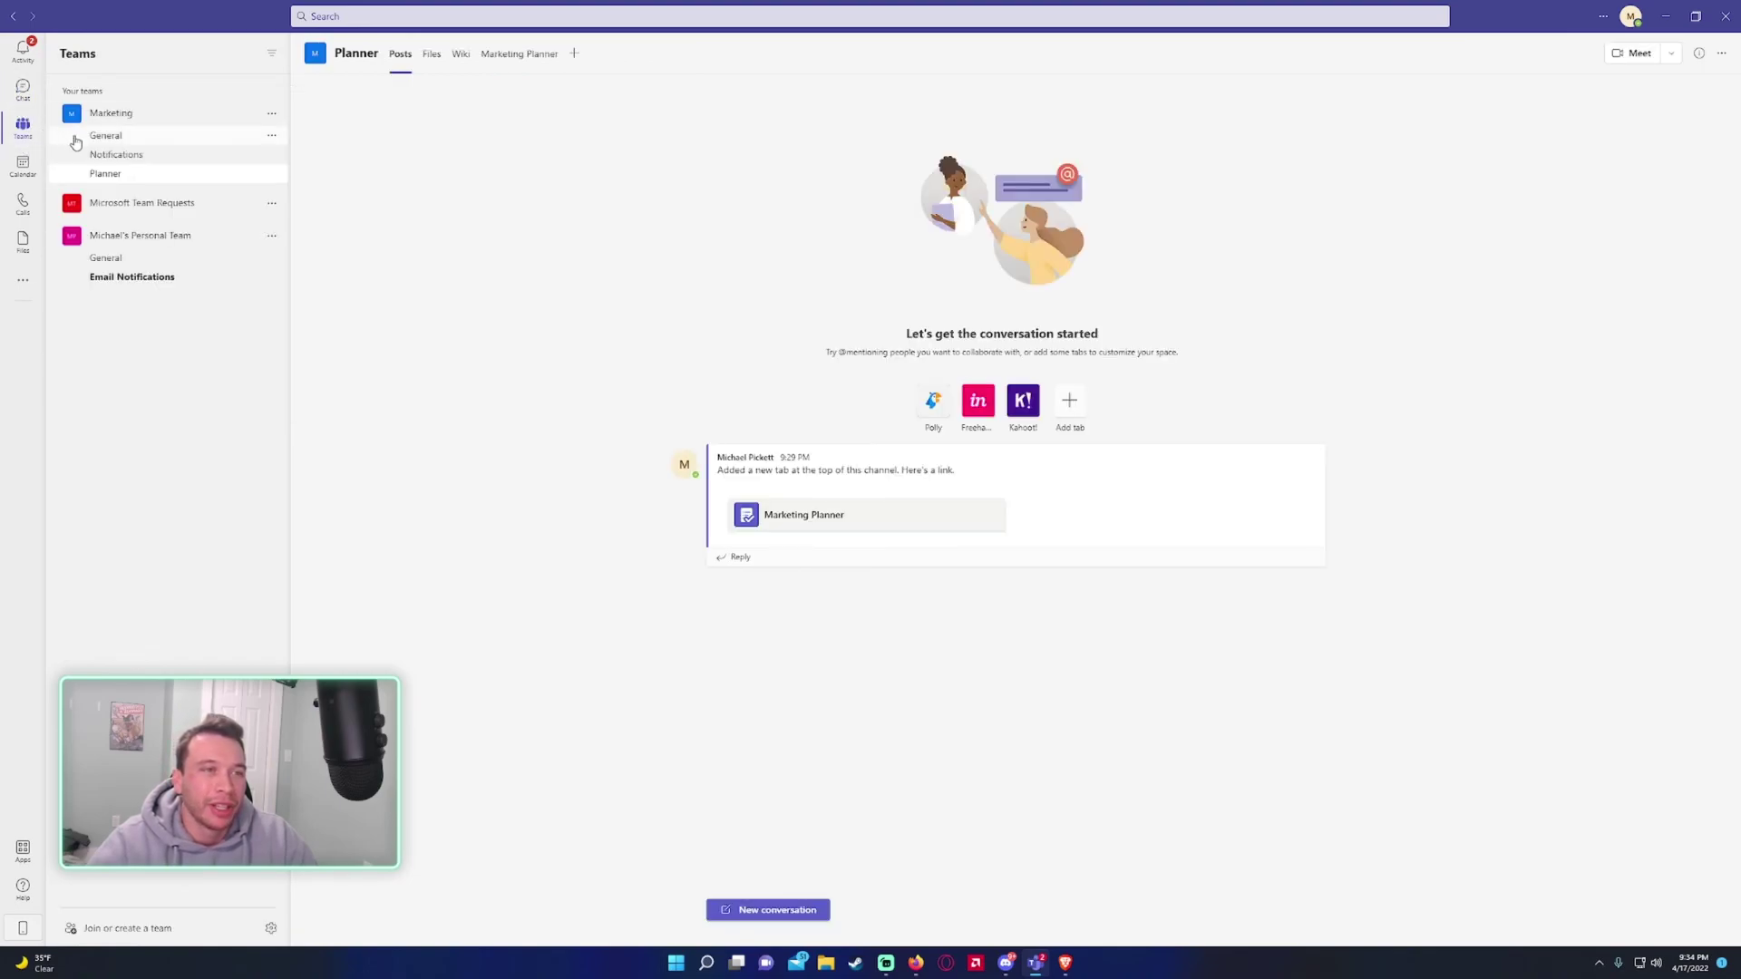
- Look through the Marketing team's General, Notifications and Planner channels
{"action": "left_click", "coordinate": [105, 136]}
{"action": "left_click", "coordinate": [107, 155]}
{"action": "left_click", "coordinate": [105, 173]}
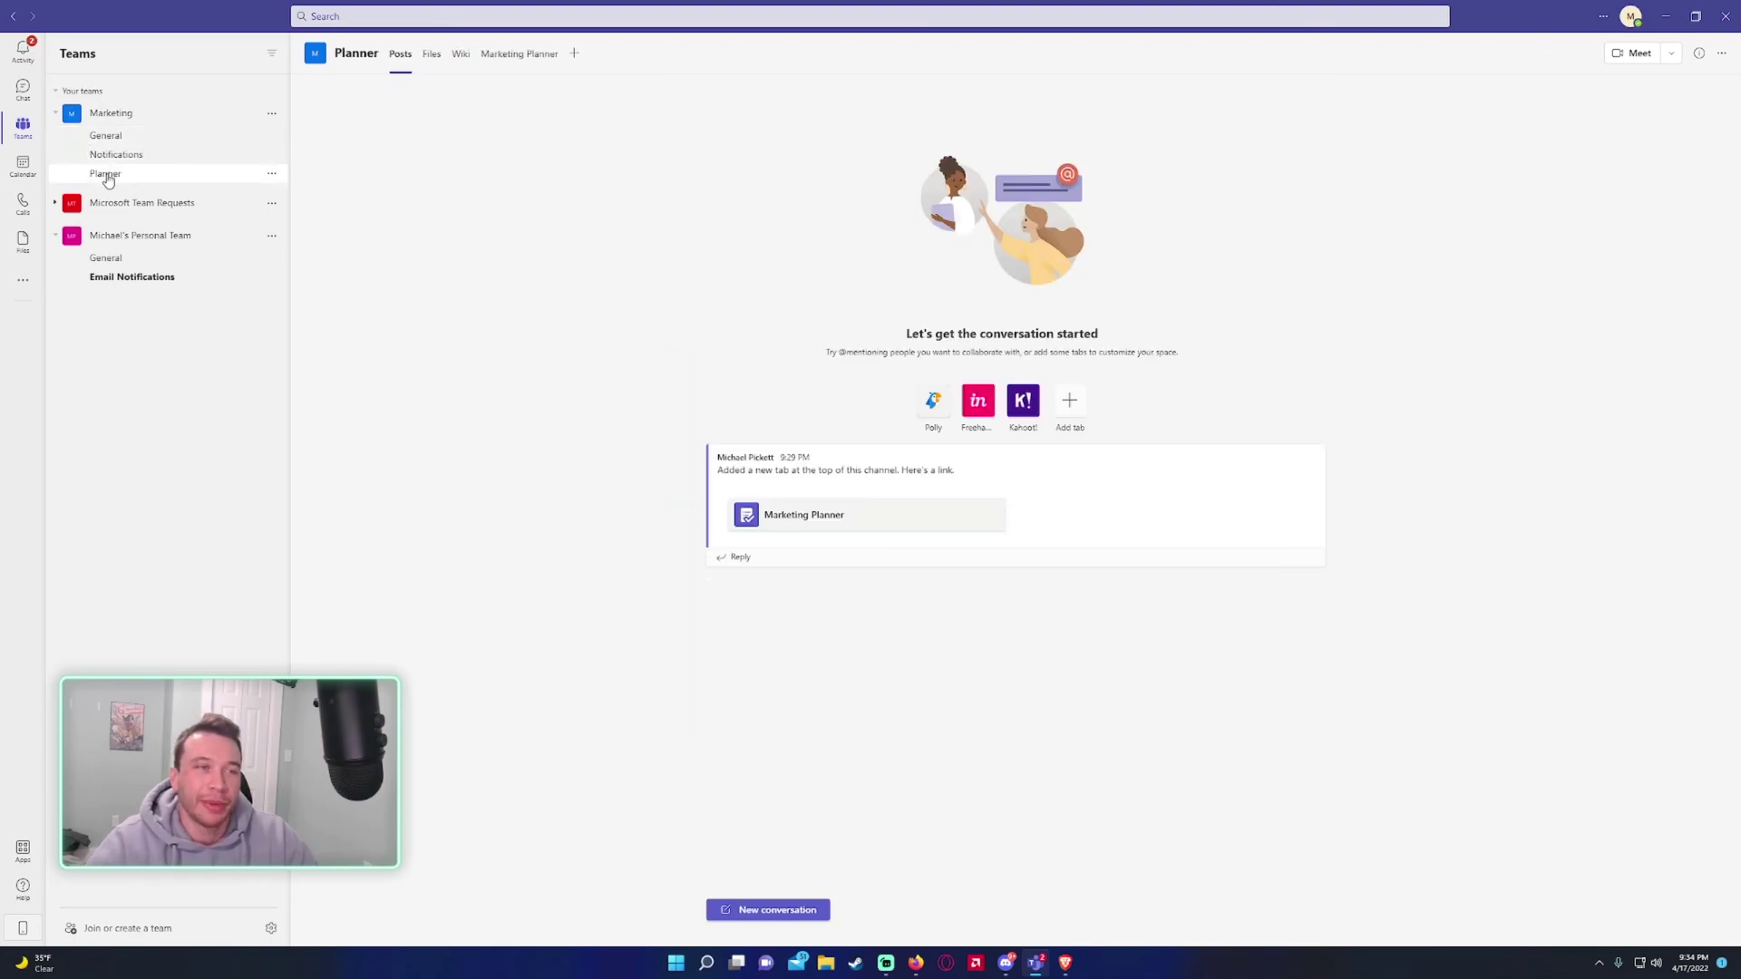
{"action": "left_click", "coordinate": [107, 135]}
{"action": "left_click", "coordinate": [117, 159]}
{"action": "left_click", "coordinate": [116, 172]}
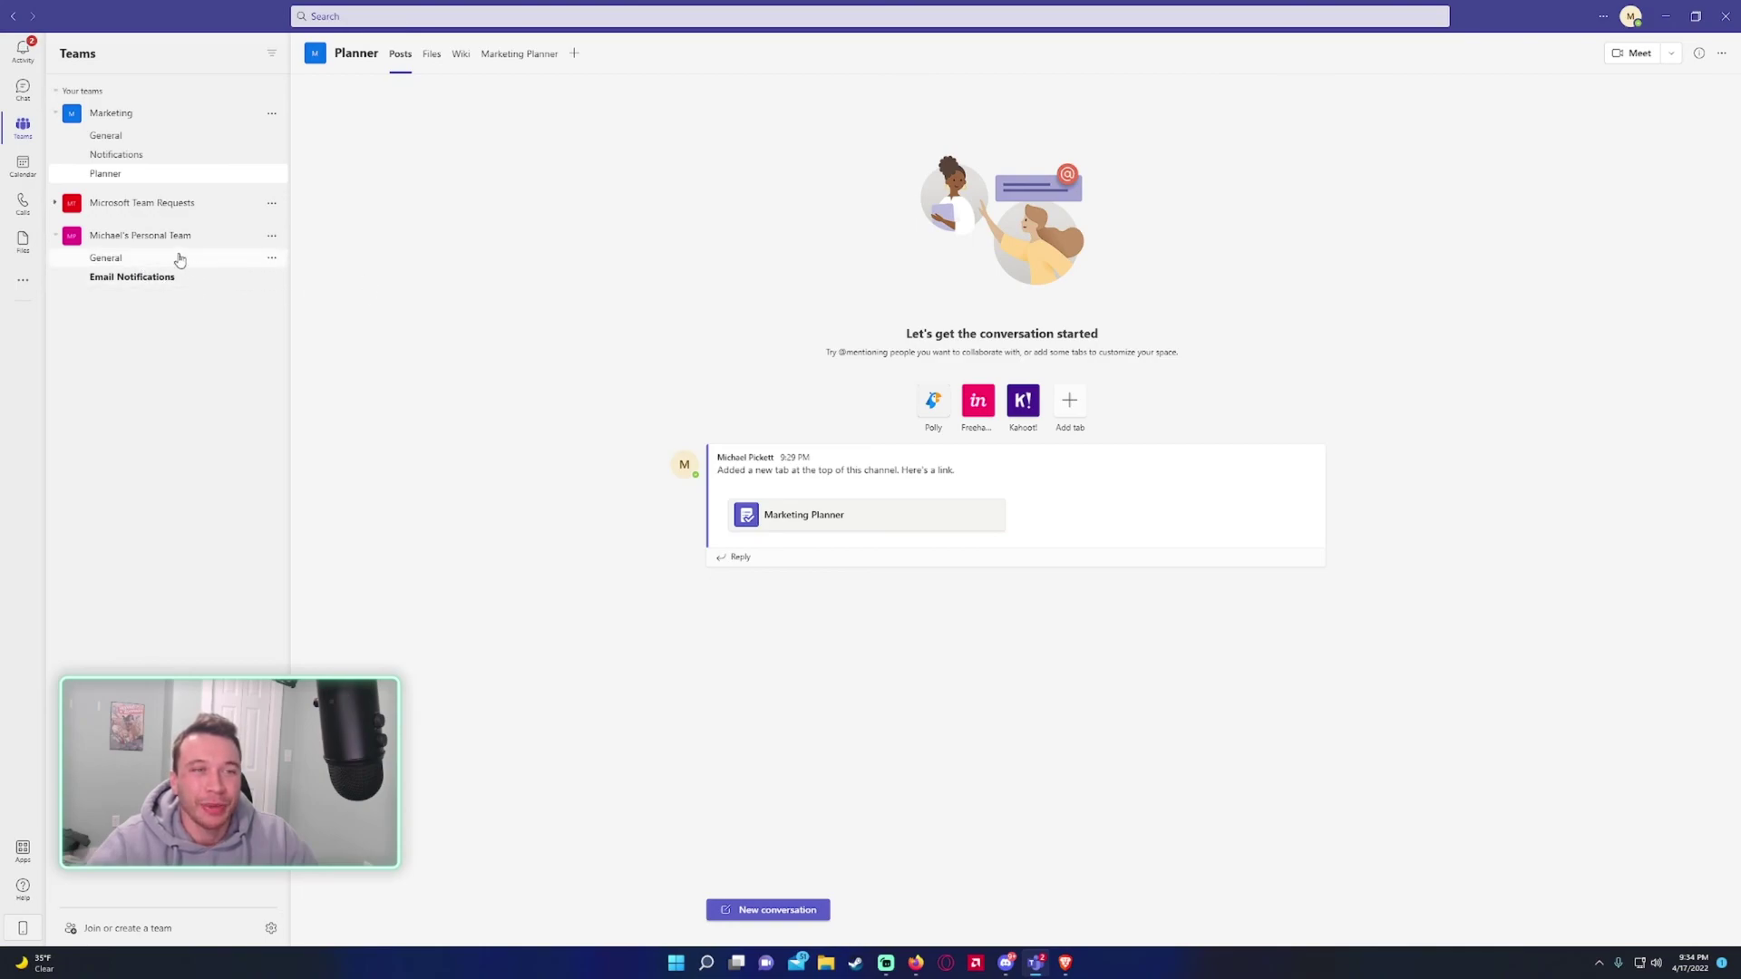
- Collapse the channel lists of the personal team and the Marketing team
{"action": "left_click", "coordinate": [168, 235]}
{"action": "left_click", "coordinate": [146, 113]}
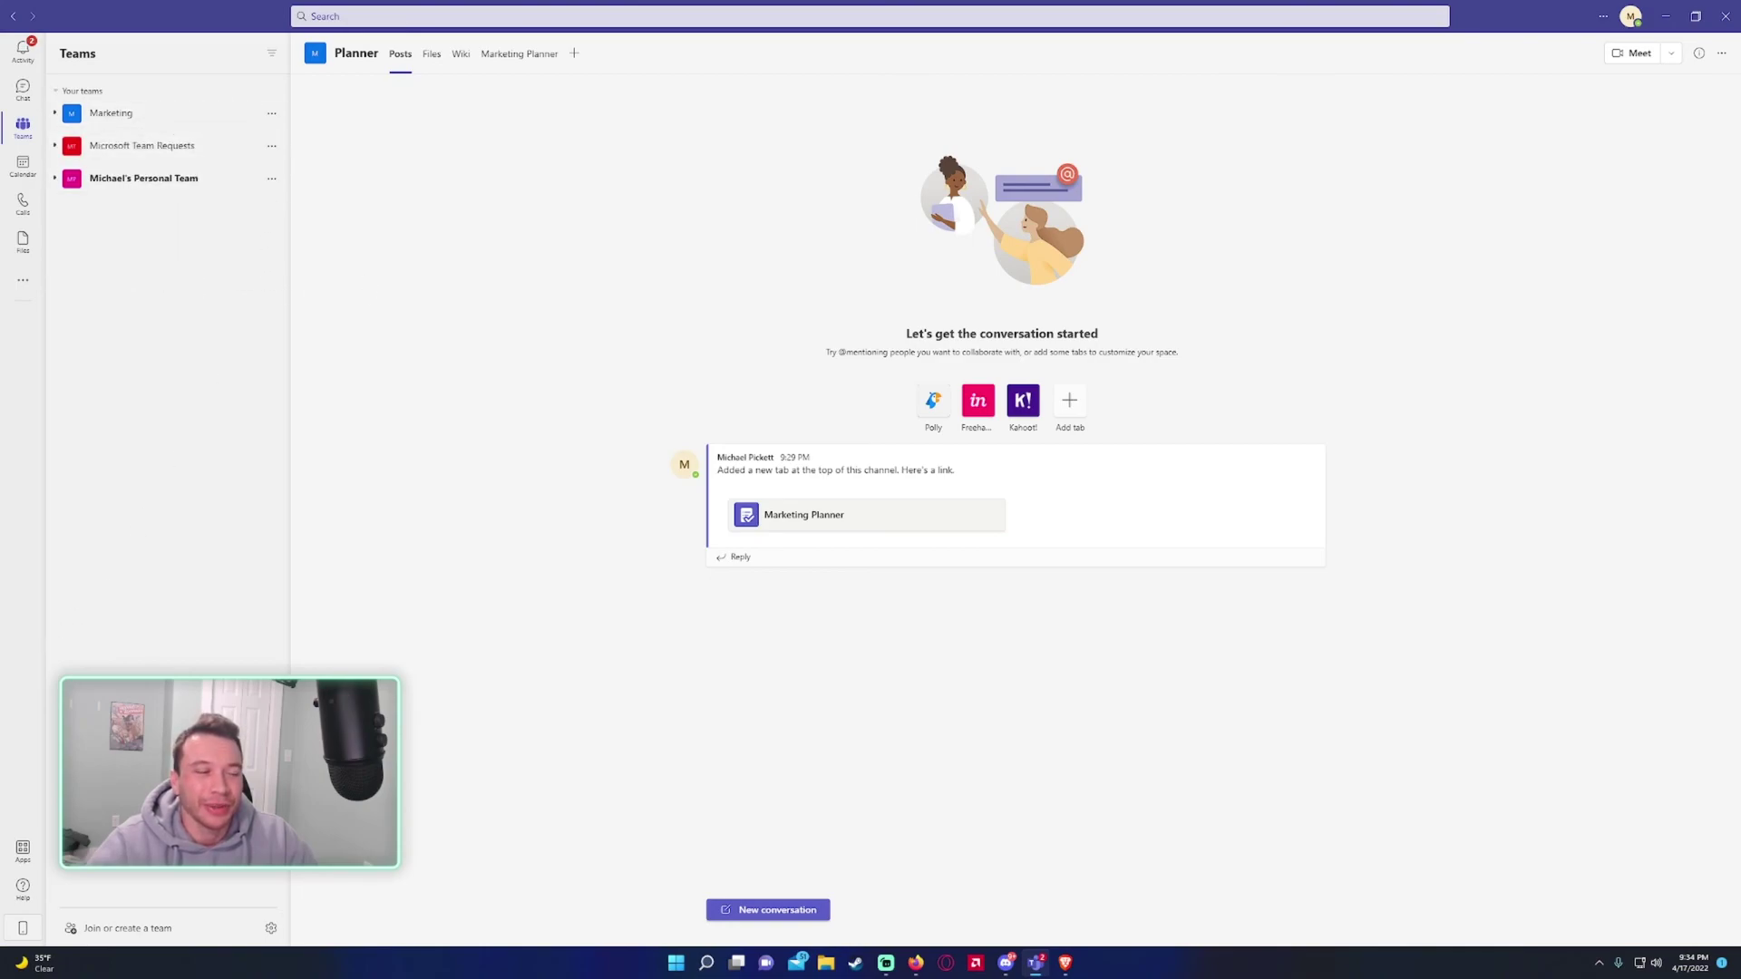